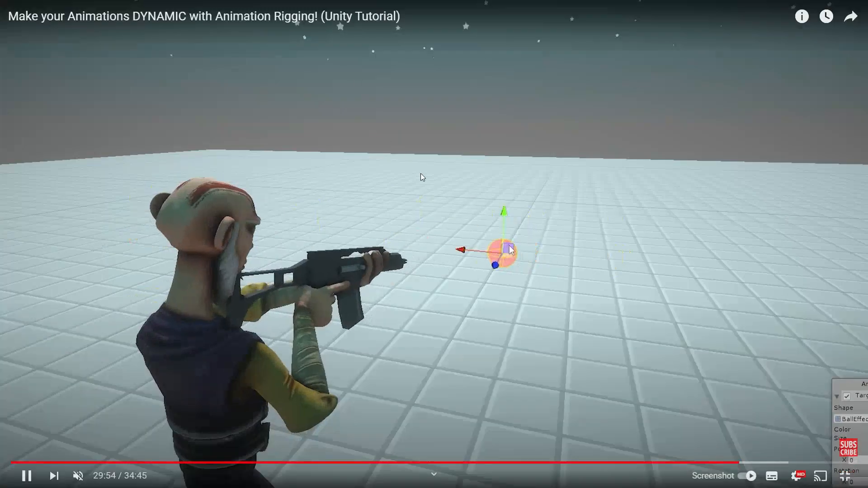
pyautogui.click(425, 181)
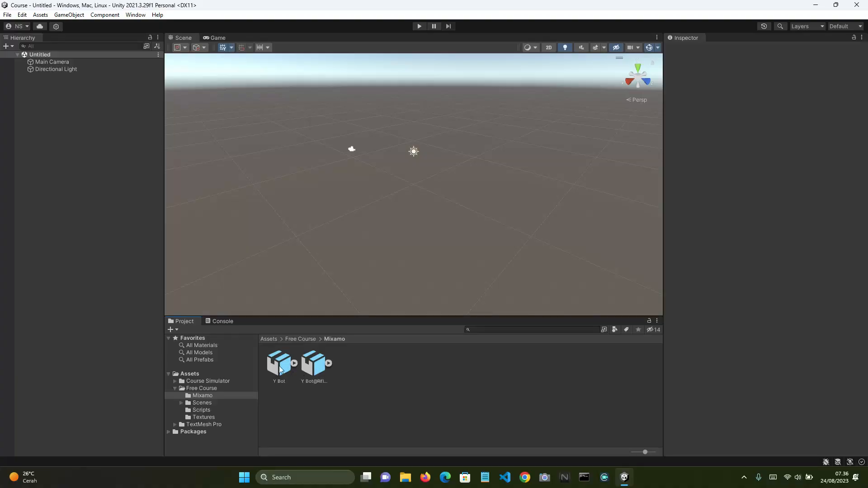
# Preview the Y Bot model from the Mixamo folder and add it to the scene hierarchy
pyautogui.click(279, 364)
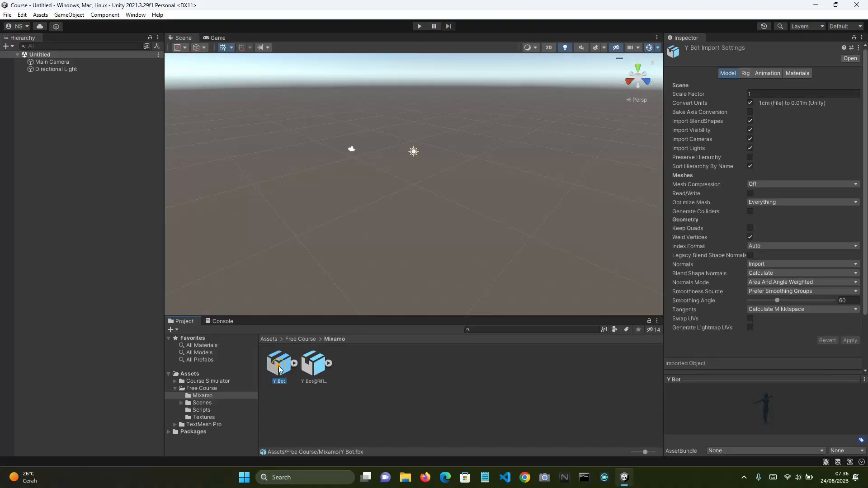
pyautogui.moveTo(722, 382); pyautogui.dragTo(733, 258)
pyautogui.moveTo(794, 354); pyautogui.dragTo(733, 346)
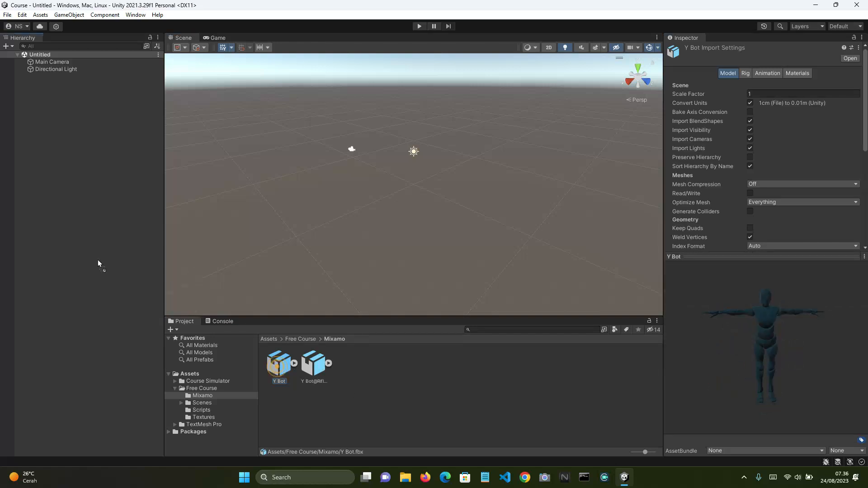
pyautogui.moveTo(98, 264); pyautogui.dragTo(98, 264)
pyautogui.press('f')
pyautogui.keyDown('alt'); pyautogui.moveTo(476, 240); pyautogui.dragTo(383, 238); pyautogui.keyUp('alt')
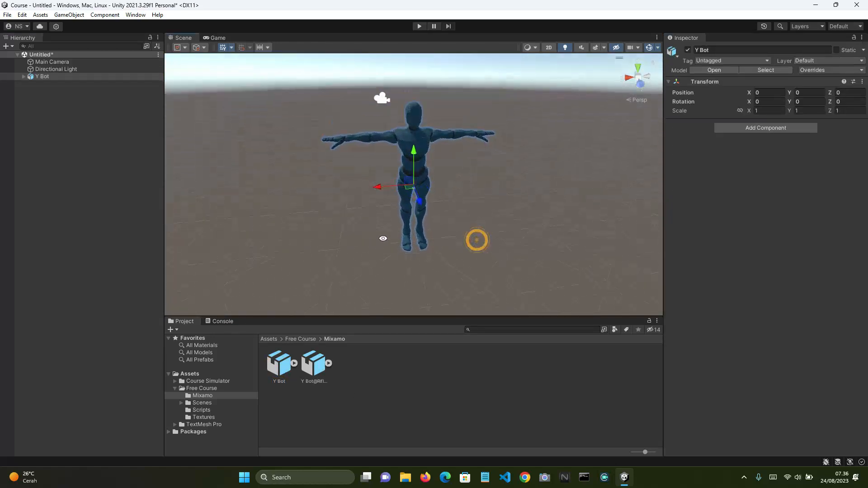
# Set the Y Bot model's rig animation type to Humanoid and apply the import settings
pyautogui.click(314, 365)
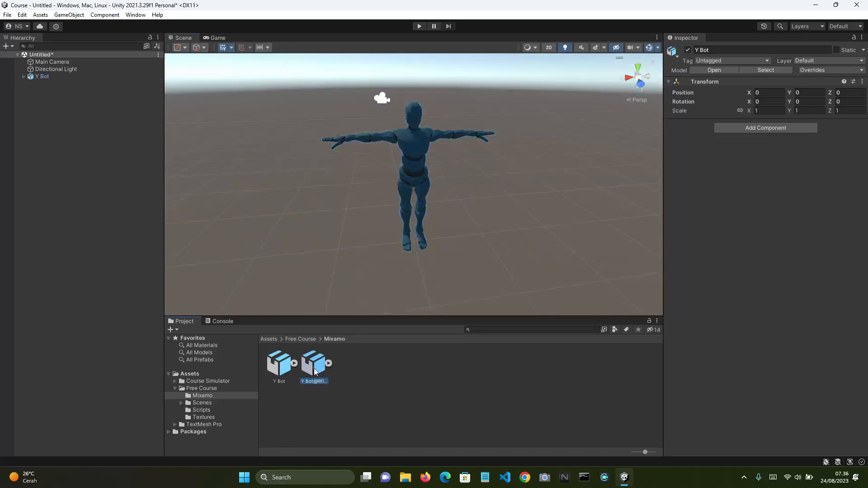
pyautogui.click(279, 367)
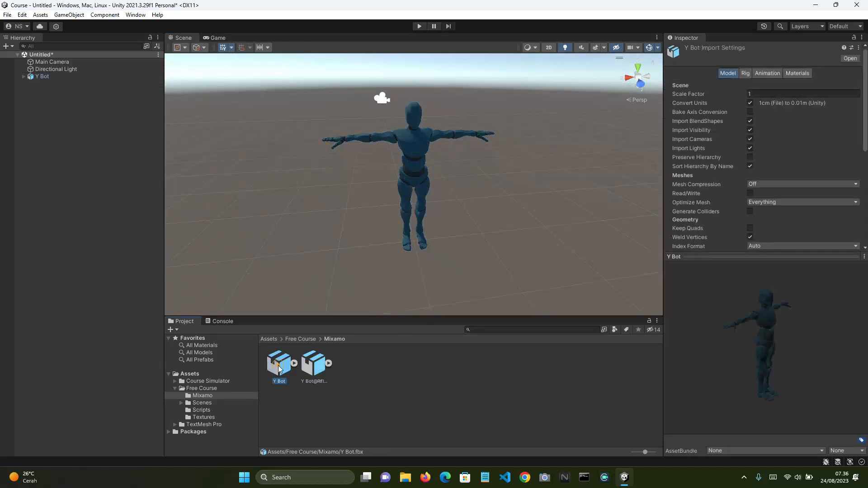
pyautogui.click(747, 74)
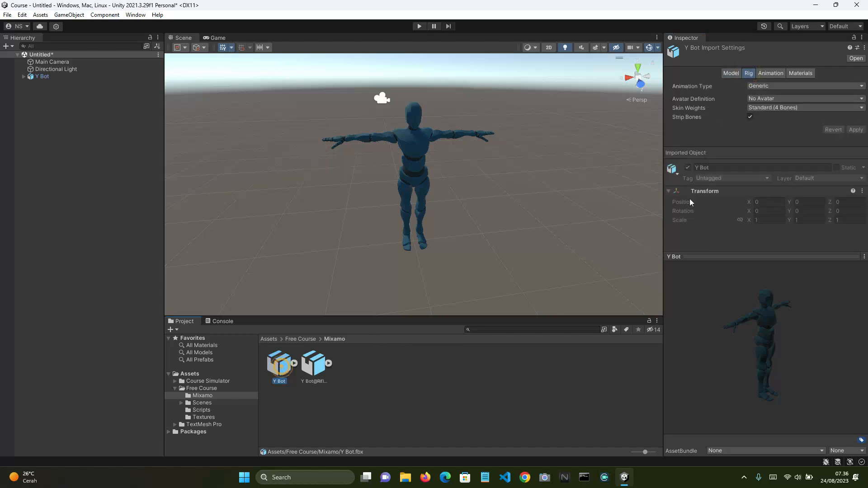
pyautogui.click(768, 85)
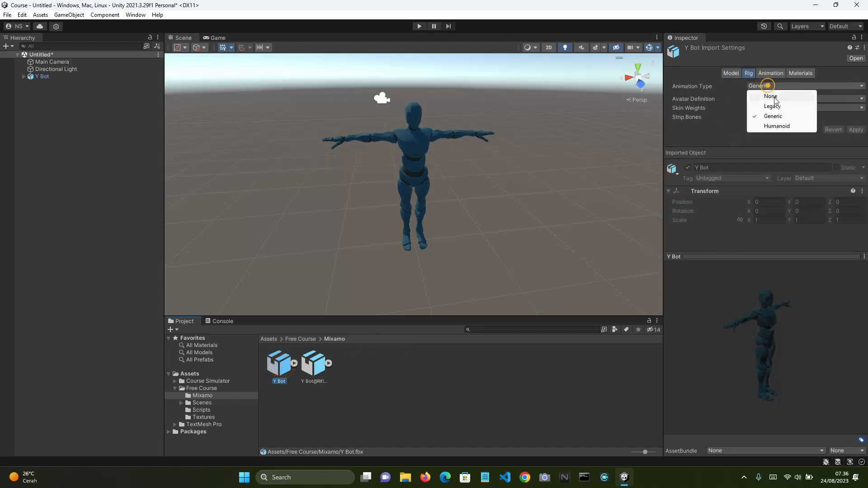
pyautogui.click(771, 124)
pyautogui.click(852, 161)
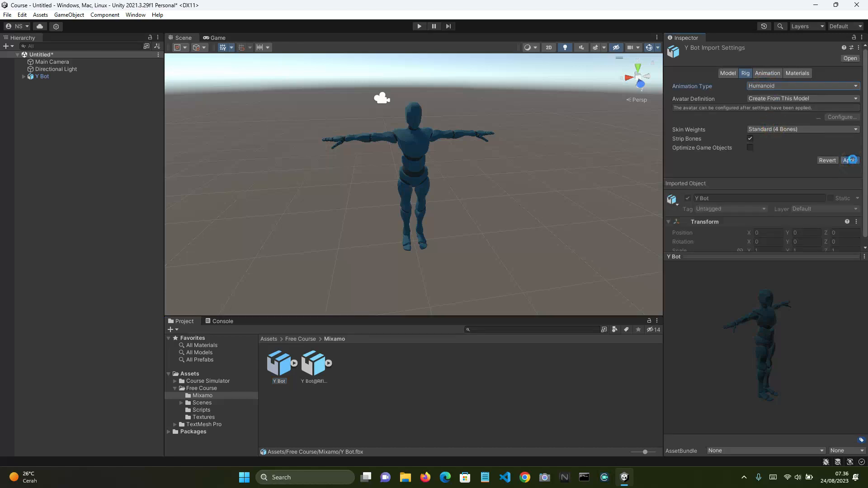
# Set the animation type of the Y Bot@Rifle Idle rig to Humanoid and apply it
pyautogui.click(315, 364)
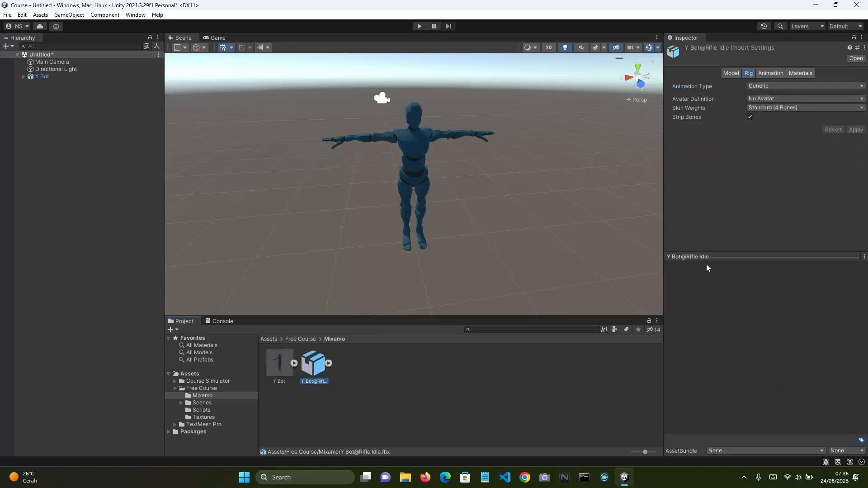
pyautogui.click(775, 86)
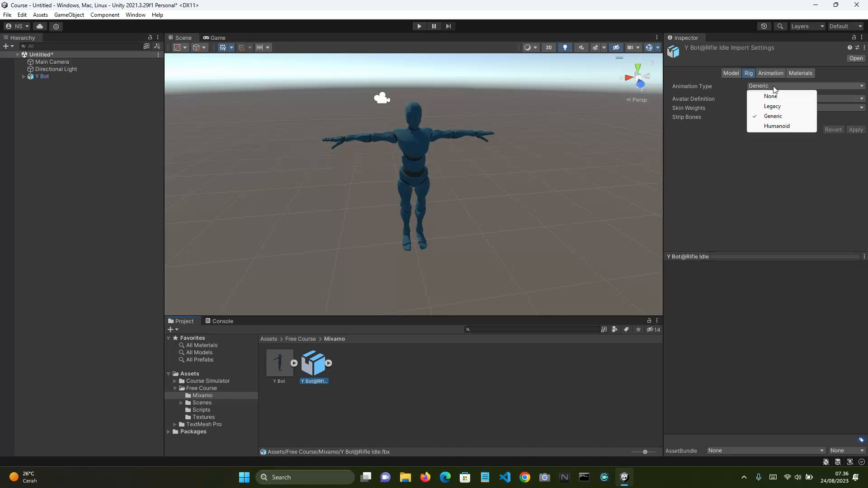
pyautogui.click(773, 125)
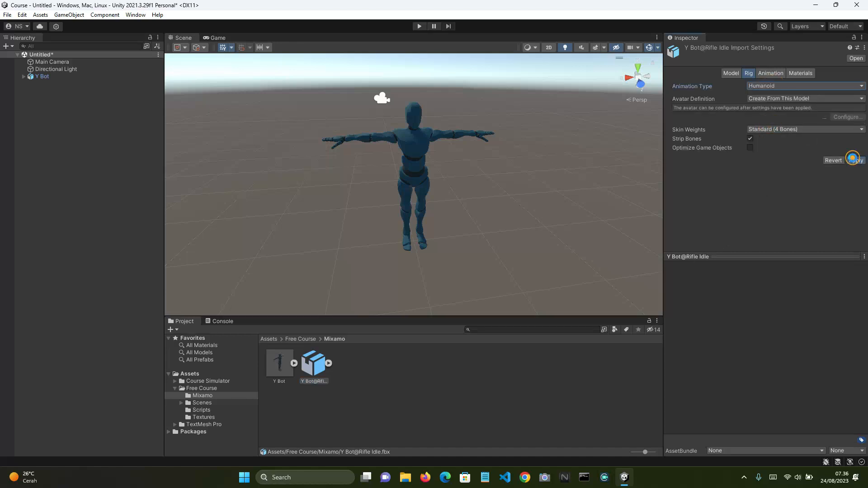
pyautogui.click(853, 159)
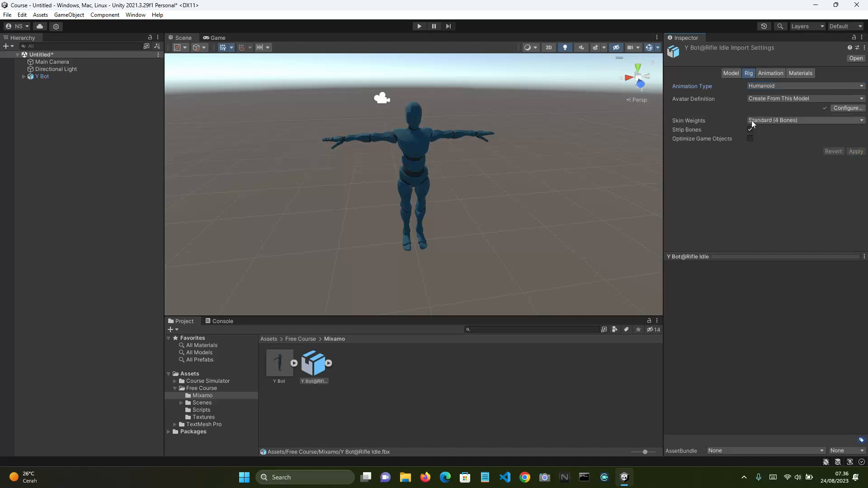
# Play the Rifle Idle clip in the animation preview and inspect the character's pose
pyautogui.click(771, 73)
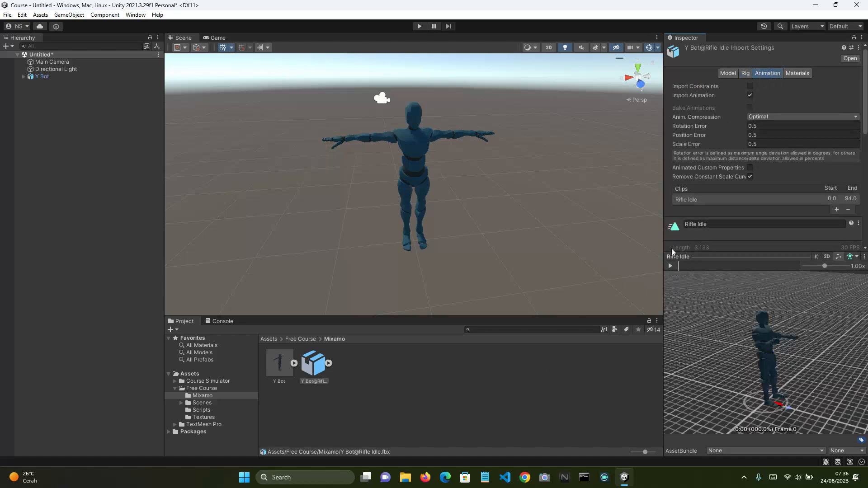
pyautogui.click(671, 266)
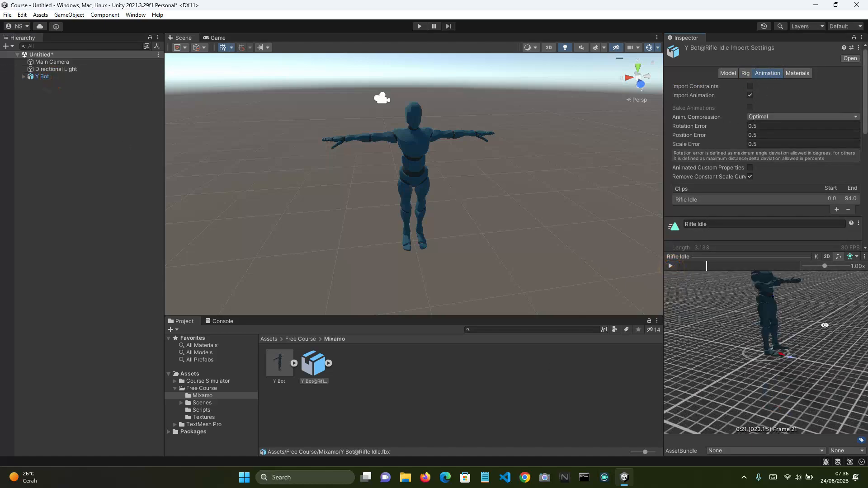
pyautogui.moveTo(756, 318); pyautogui.dragTo(792, 320, button='right')
pyautogui.scroll(-2, 792, 320)
pyautogui.moveTo(792, 320); pyautogui.dragTo(791, 339, button='middle')
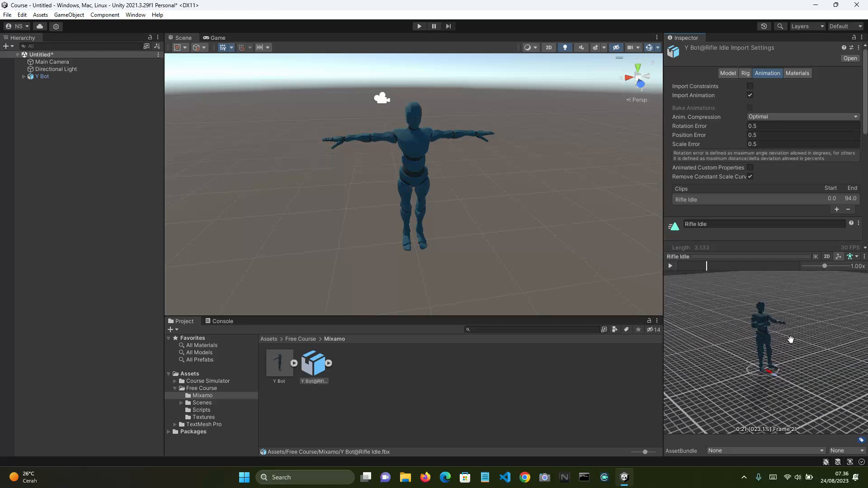
# Make the Rifle Idle rig take its avatar from the Y Bot model's avatar asset and apply the change
pyautogui.click(746, 74)
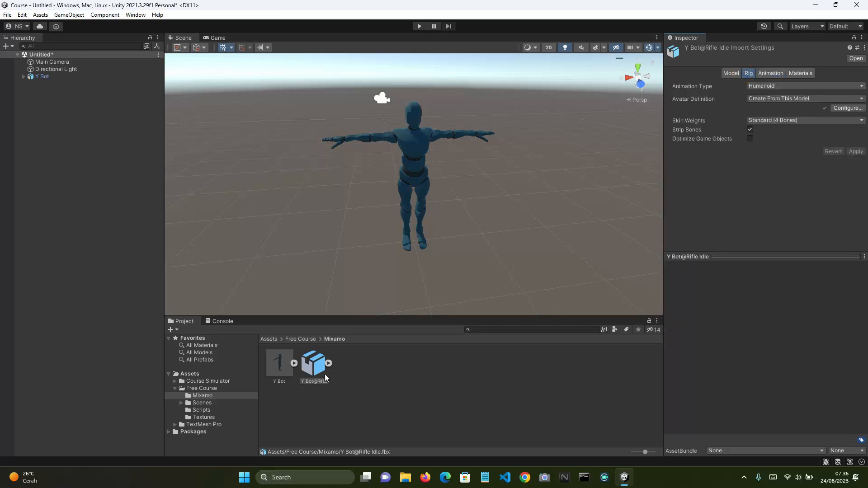
pyautogui.click(775, 99)
pyautogui.click(780, 128)
pyautogui.click(294, 363)
pyautogui.moveTo(589, 363); pyautogui.dragTo(792, 130)
pyautogui.click(855, 163)
# Check the Rifle Idle clip's playback with the Y Bot avatar from several angles and distances
pyautogui.click(770, 73)
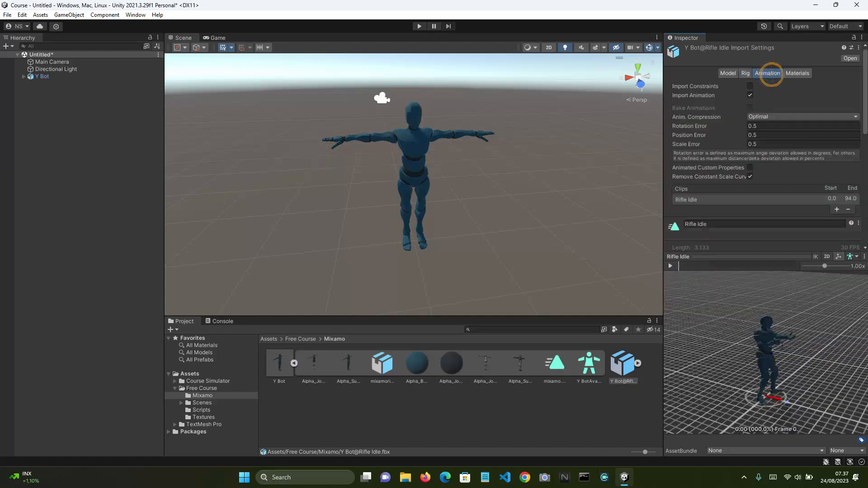
pyautogui.moveTo(805, 358); pyautogui.dragTo(679, 350)
pyautogui.scroll(3, 679, 351)
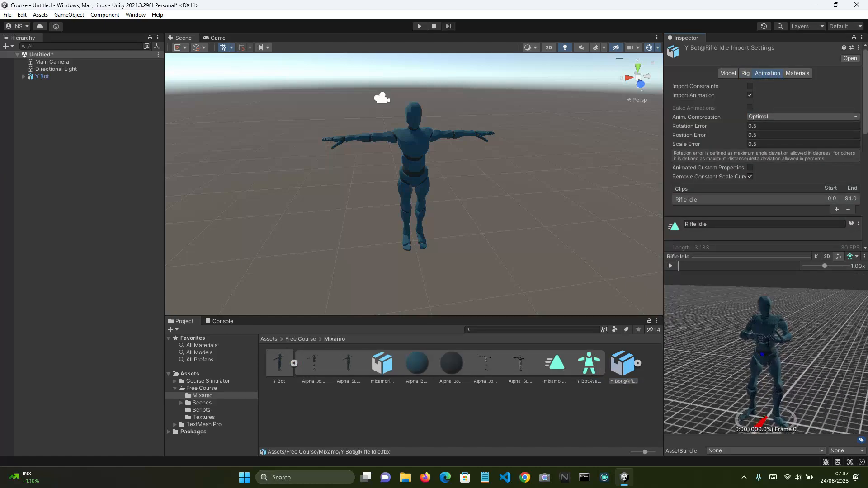
pyautogui.click(293, 363)
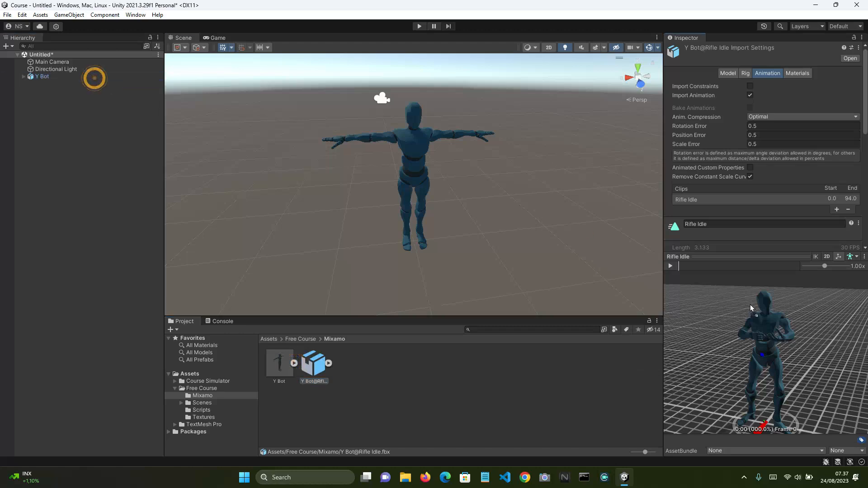
pyautogui.scroll(-5, 760, 319)
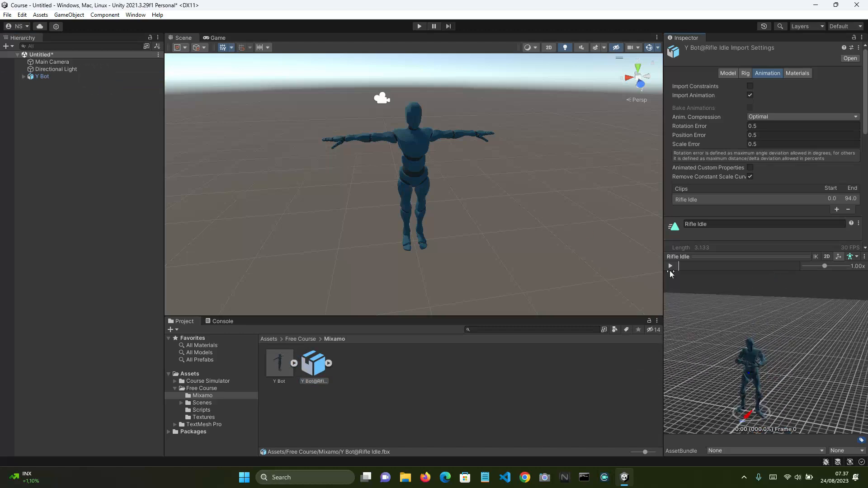
pyautogui.click(670, 266)
pyautogui.scroll(5, 725, 352)
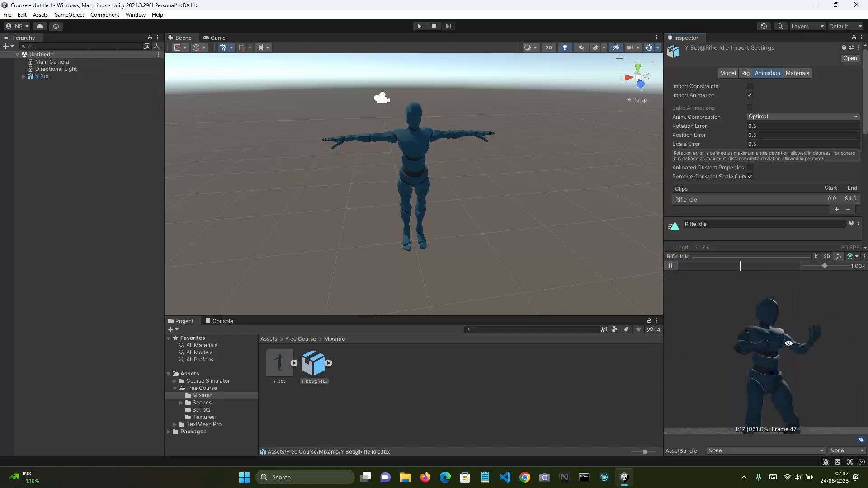
pyautogui.scroll(-5, 725, 352)
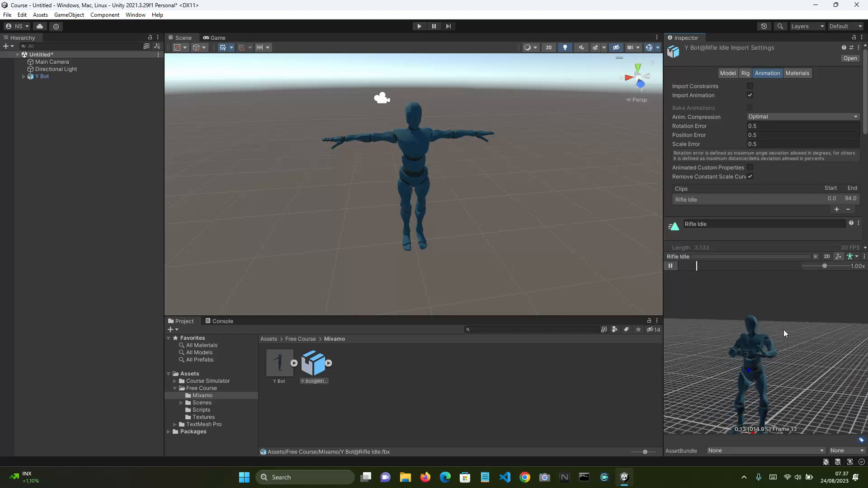
# Enable Loop Time for the Rifle Idle clip and bake Root Transform Rotation into the pose, based upon Original
pyautogui.scroll(-3, 774, 171)
pyautogui.scroll(-1, 775, 167)
pyautogui.click(750, 162)
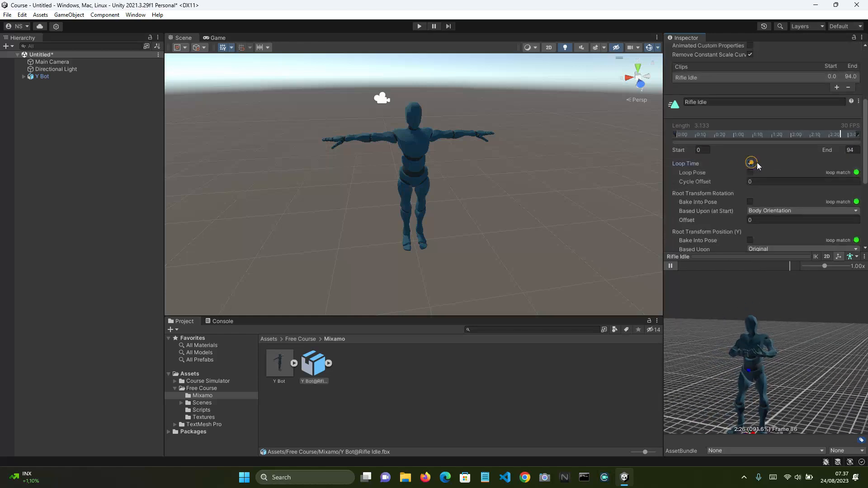
pyautogui.click(750, 202)
pyautogui.scroll(-1, 752, 202)
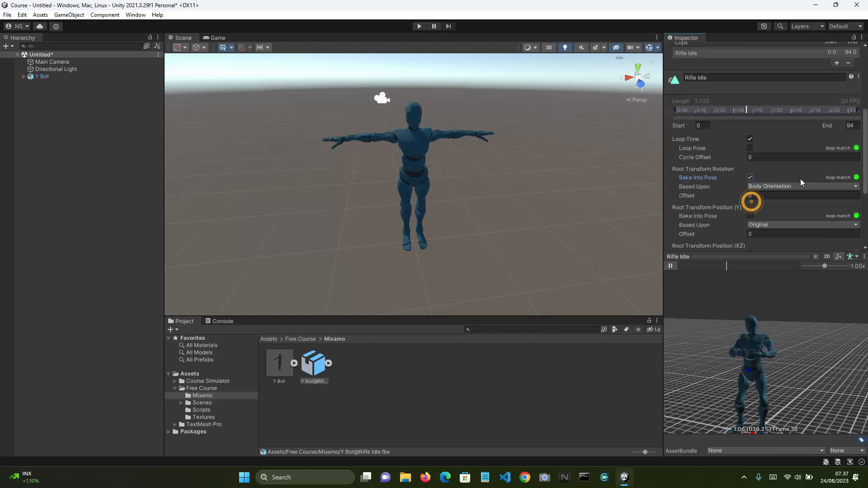
pyautogui.click(759, 186)
pyautogui.click(774, 197)
pyautogui.scroll(-2, 769, 197)
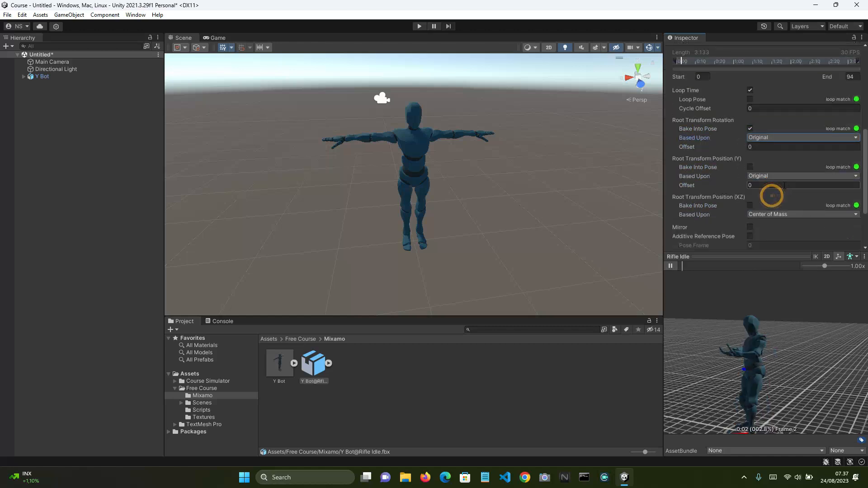
# Bake the clip's Root Transform Position (Y) and (XZ) into the pose and apply the import settings
pyautogui.click(750, 166)
pyautogui.scroll(-1, 779, 188)
pyautogui.click(751, 181)
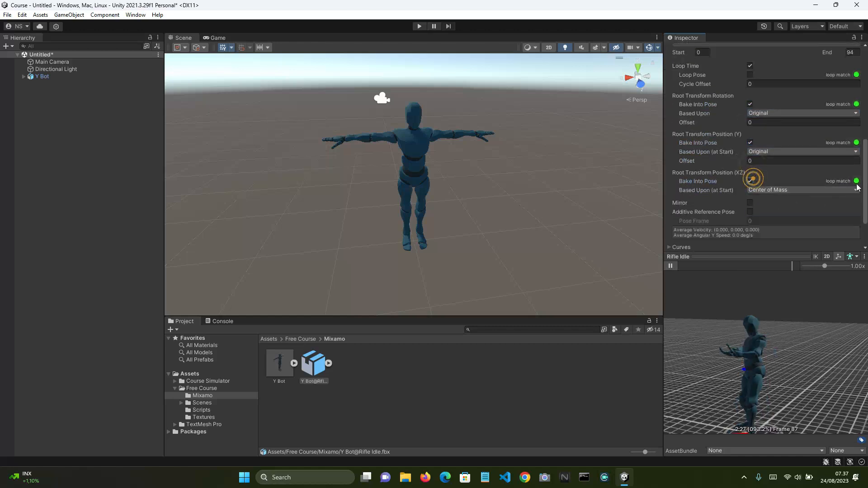
pyautogui.scroll(1, 865, 107)
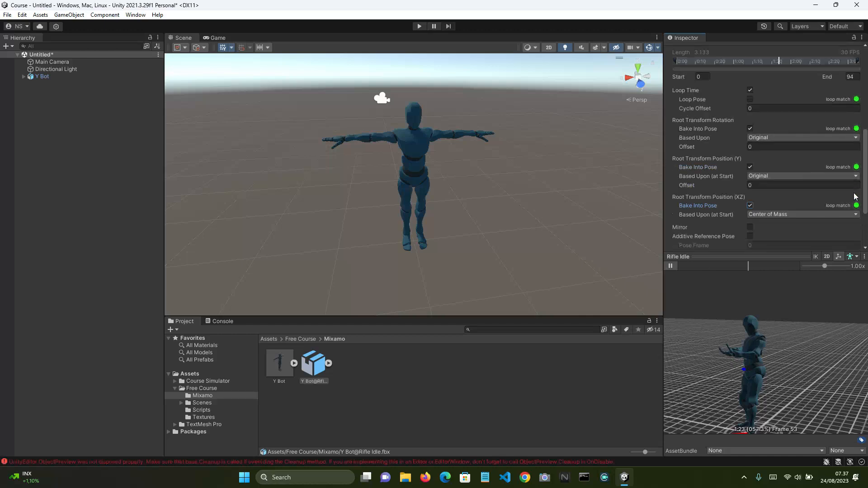
pyautogui.scroll(-3, 857, 208)
pyautogui.click(847, 243)
pyautogui.scroll(2, 763, 137)
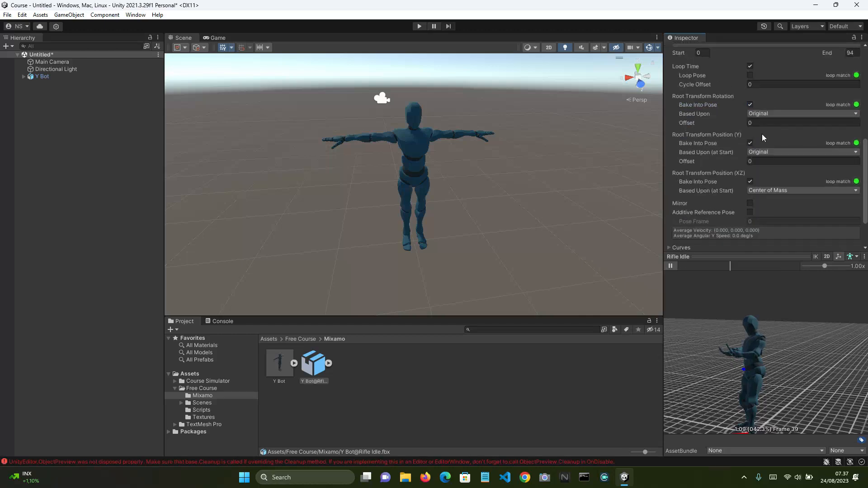
pyautogui.scroll(-2, 762, 114)
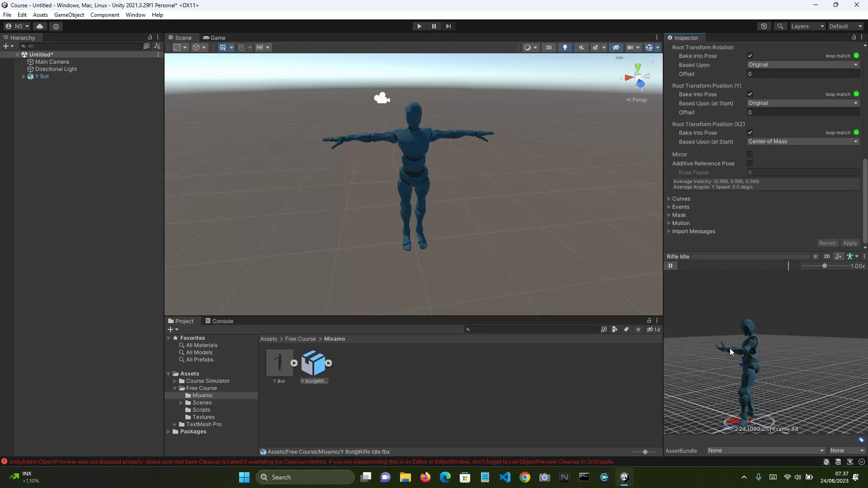
pyautogui.moveTo(729, 353); pyautogui.dragTo(815, 367)
pyautogui.moveTo(814, 367); pyautogui.dragTo(748, 330, button='middle')
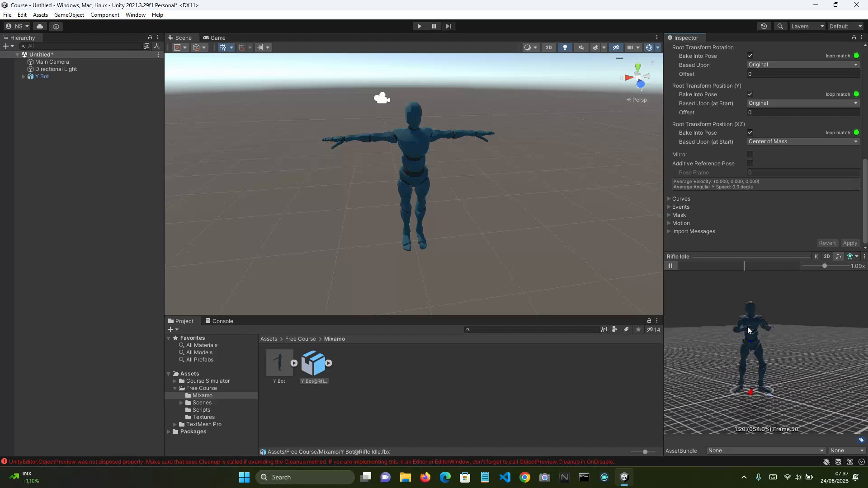
pyautogui.moveTo(748, 331); pyautogui.dragTo(780, 353)
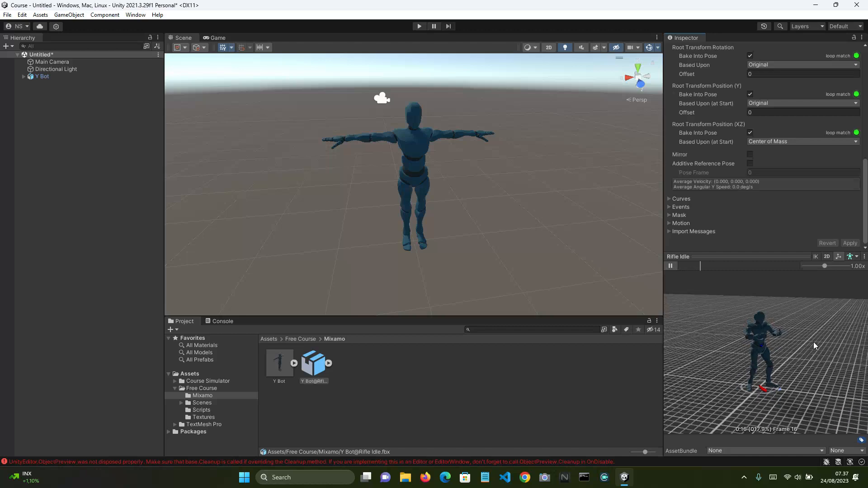
# Create a folder named Animator Controller inside the Free Course folder
pyautogui.click(105, 130)
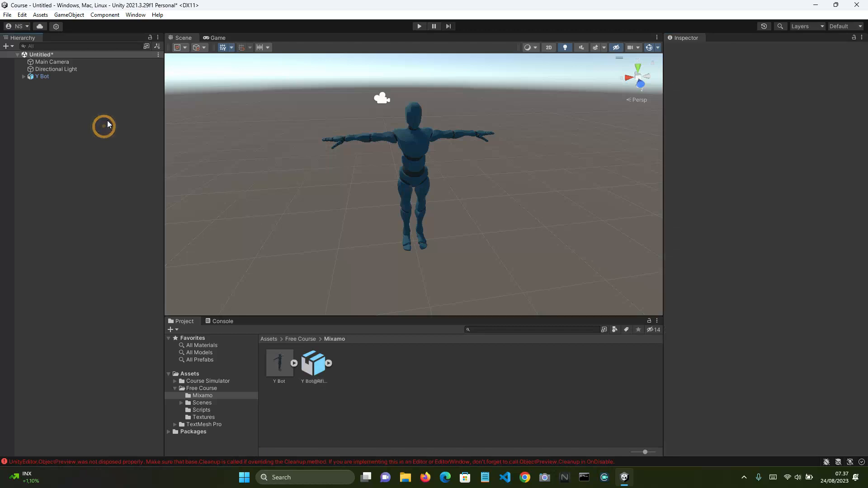
pyautogui.click(296, 340)
pyautogui.rightClick(346, 408)
pyautogui.moveTo(397, 170)
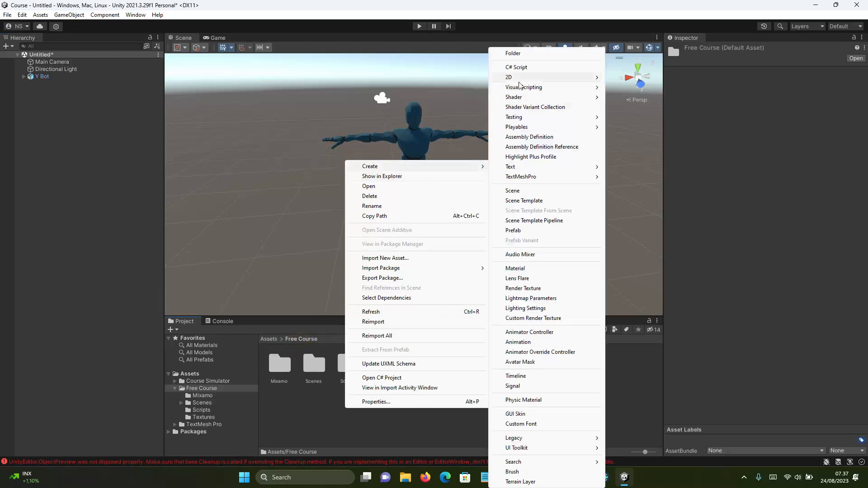
pyautogui.click(523, 53)
pyautogui.write('Animato')
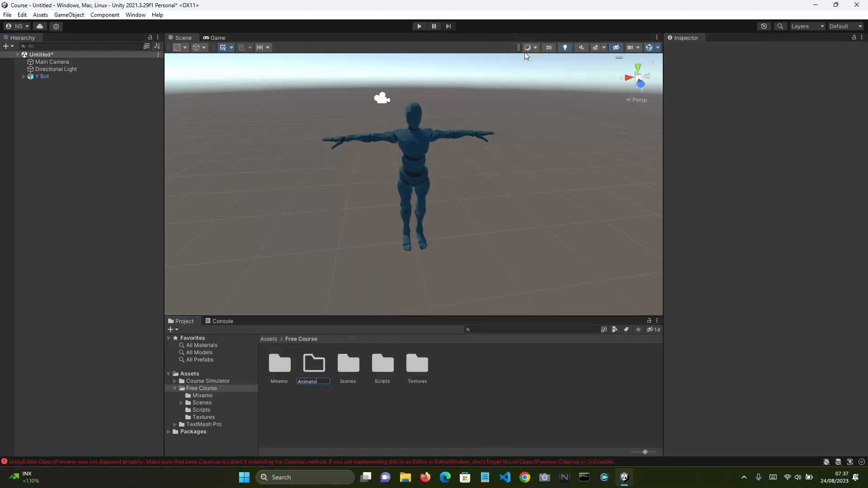
pyautogui.write('r Controller')
pyautogui.press('Return')
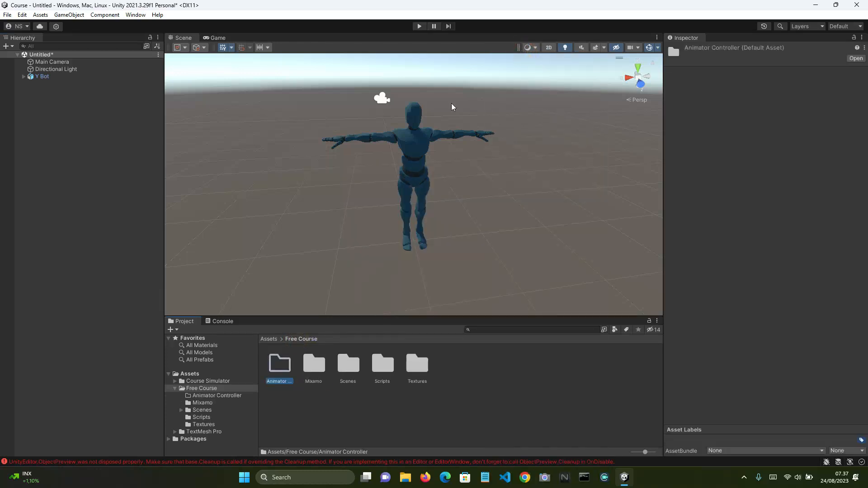
# Create an Animator Controller asset named Ybot inside the new Animator Controller folder
pyautogui.doubleClick(279, 366)
pyautogui.rightClick(310, 381)
pyautogui.moveTo(385, 136)
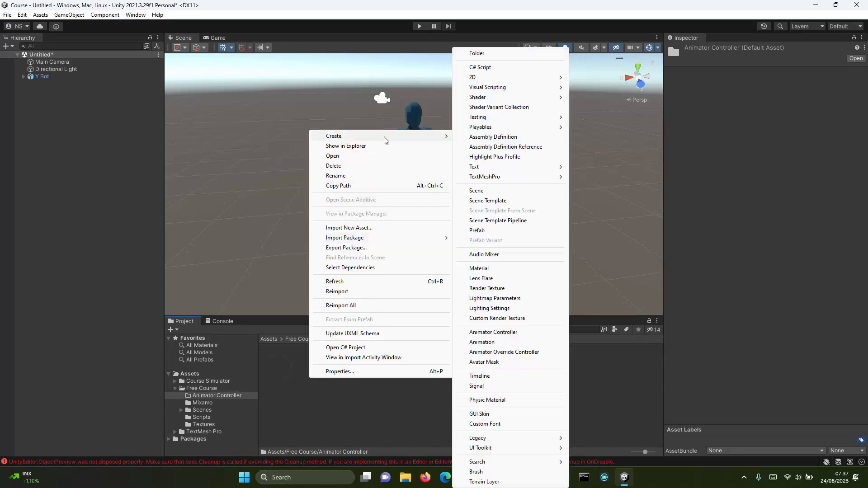
pyautogui.click(507, 332)
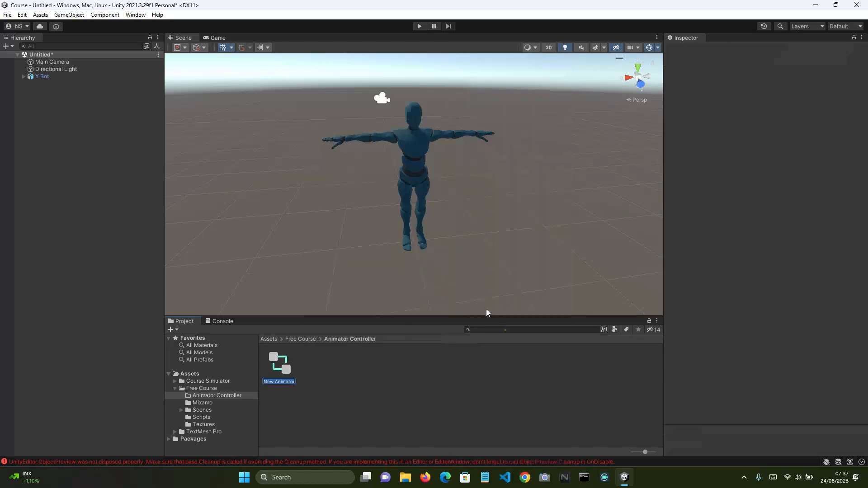
pyautogui.write('Ybot')
pyautogui.press('Return')
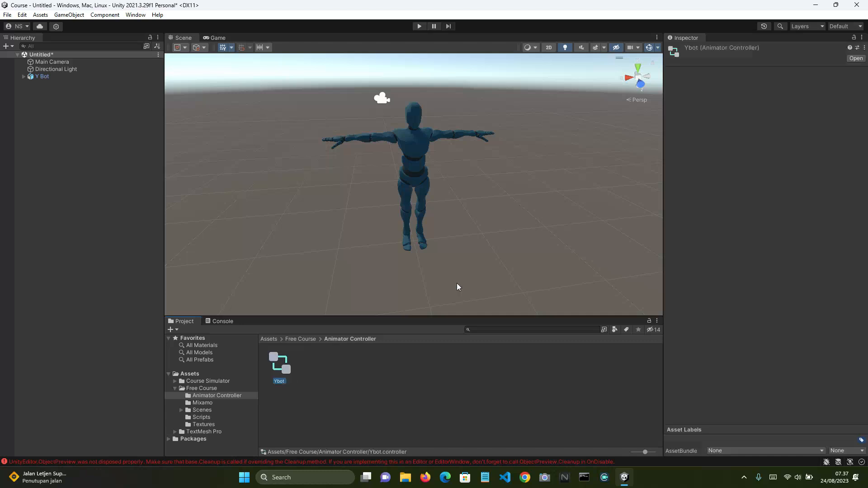
# Open the Ybot controller, add an empty state below Entry and name it Rifle Idle
pyautogui.doubleClick(281, 365)
pyautogui.rightClick(313, 140)
pyautogui.moveTo(325, 134)
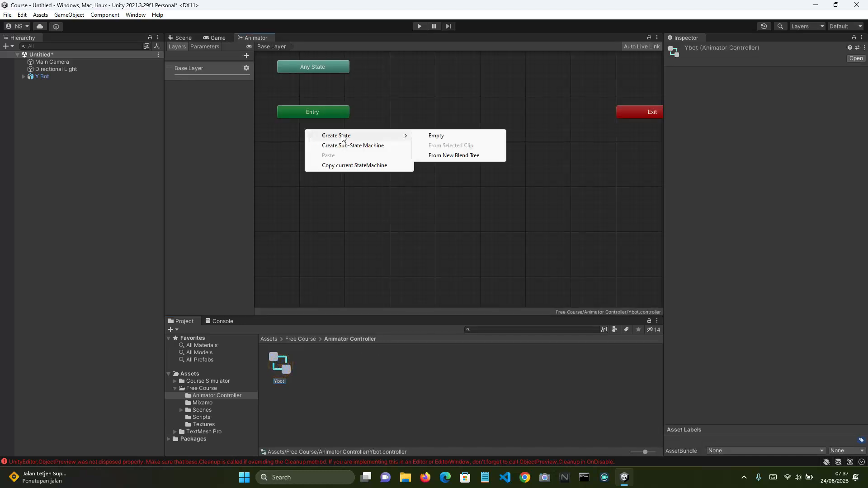
pyautogui.click(431, 135)
pyautogui.moveTo(366, 142); pyautogui.dragTo(330, 154)
pyautogui.click(753, 49)
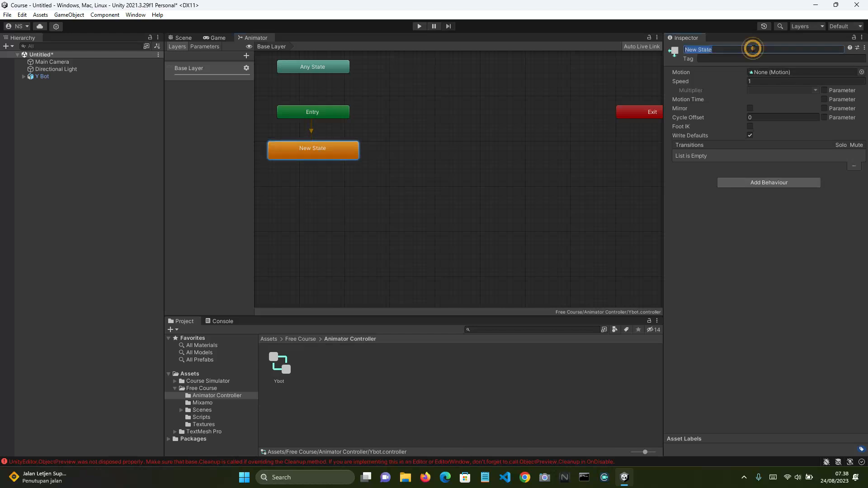
pyautogui.write('Rifle Idle')
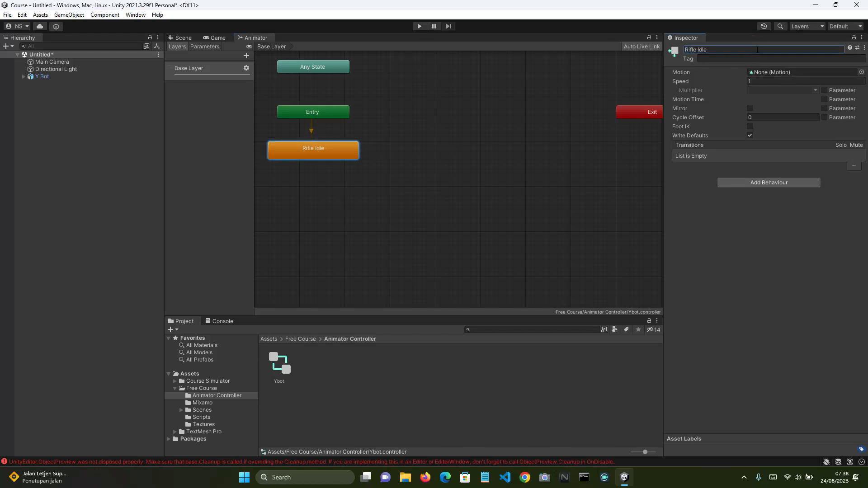
# Assign the Rifle Idle clip as the motion of the Rifle Idle state
pyautogui.click(861, 72)
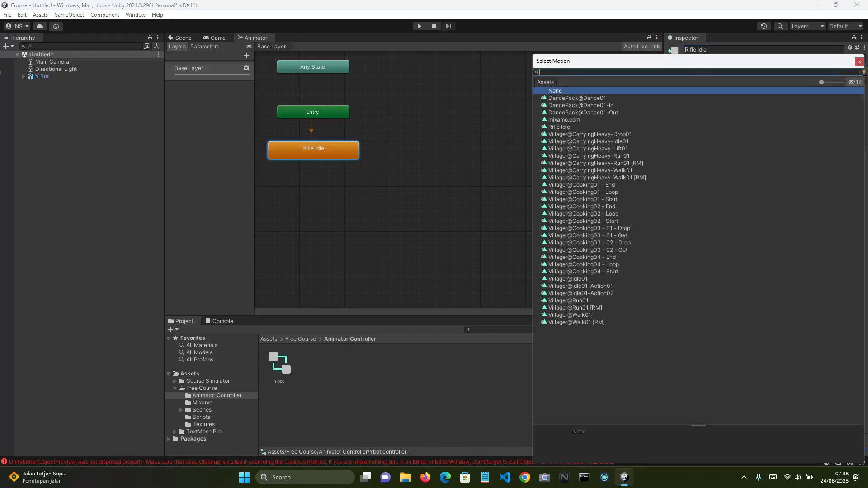
pyautogui.click(557, 127)
pyautogui.click(859, 61)
# Assign the Ybot controller to the Animator component of the Y Bot character in the scene
pyautogui.click(183, 38)
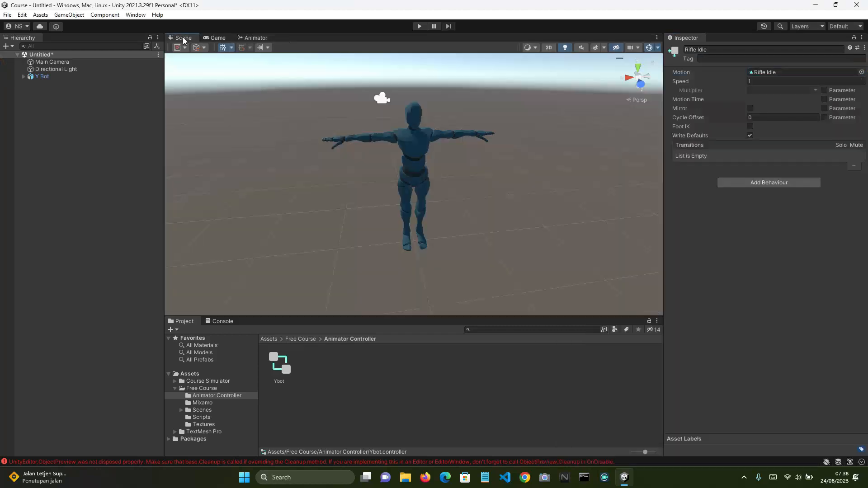
pyautogui.click(68, 77)
pyautogui.click(862, 132)
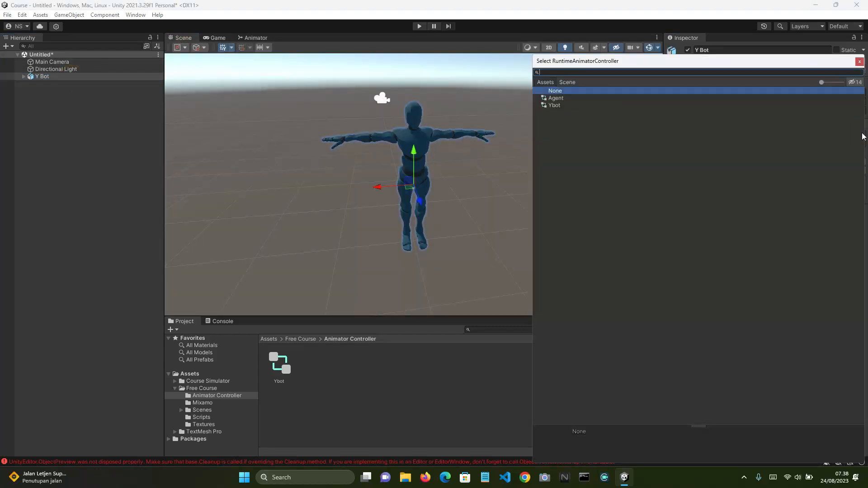
pyautogui.press('Down')
pyautogui.press('Down')
pyautogui.press('Return')
# Run the scene, examine the Y Bot's idle animation from several angles, and stop play mode
pyautogui.click(421, 26)
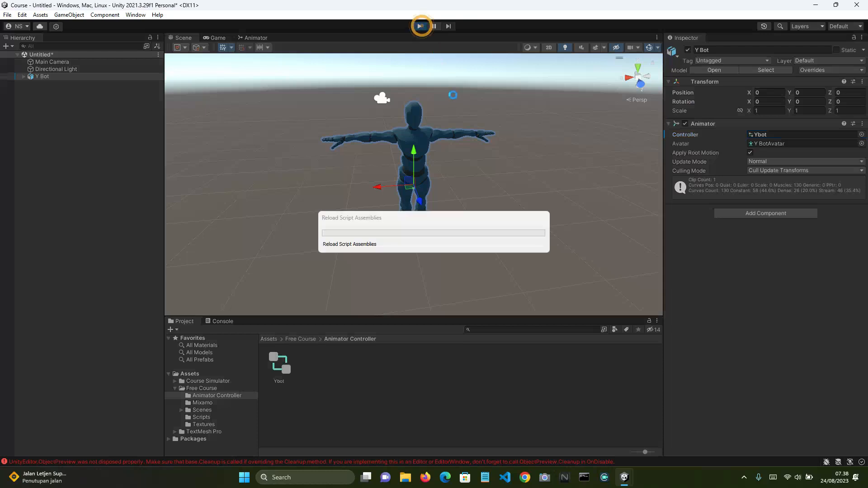
pyautogui.click(471, 145)
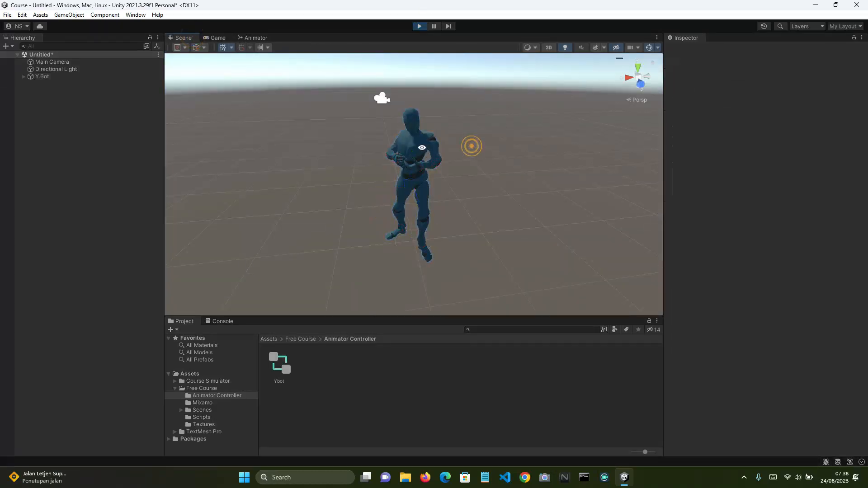
pyautogui.keyDown('alt'); pyautogui.moveTo(422, 147); pyautogui.dragTo(153, 93); pyautogui.keyUp('alt')
pyautogui.click(93, 77)
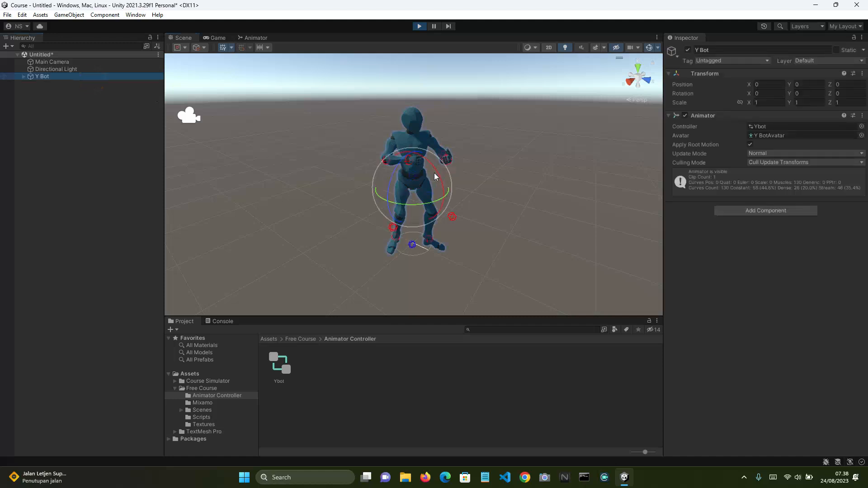
pyautogui.moveTo(435, 174); pyautogui.dragTo(474, 185)
pyautogui.moveTo(435, 165); pyautogui.dragTo(453, 205)
pyautogui.click(420, 25)
pyautogui.click(87, 160)
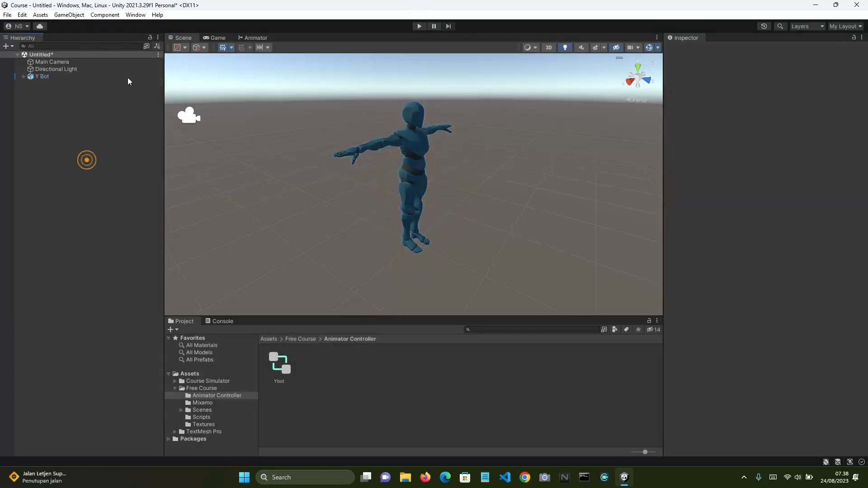
# Find the Animation Rigging package in the Unity Registry, install it and close the Package Manager
pyautogui.click(137, 15)
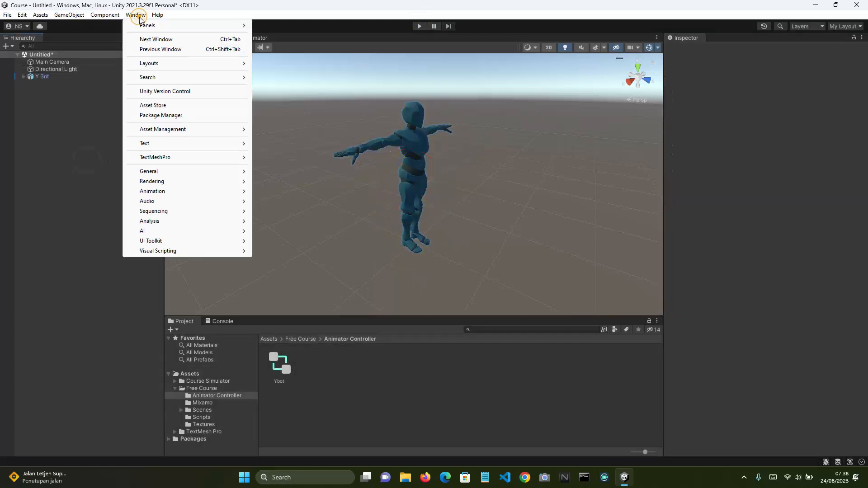
pyautogui.click(161, 115)
pyautogui.click(325, 137)
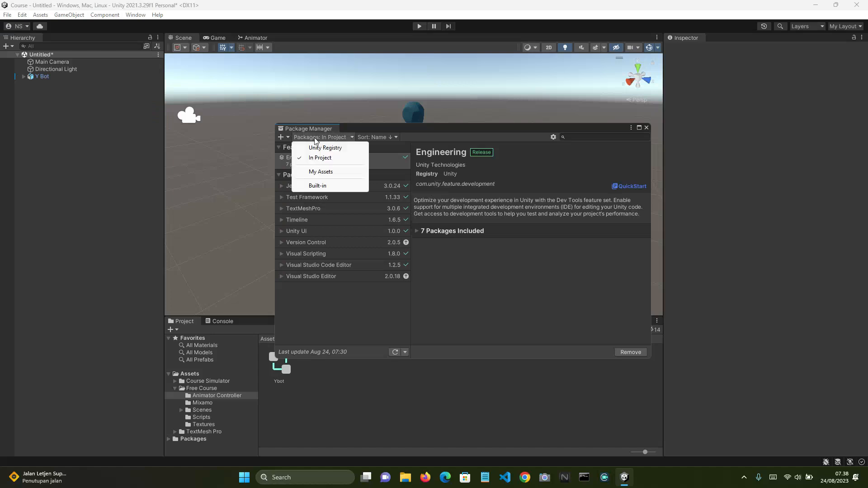
pyautogui.click(320, 150)
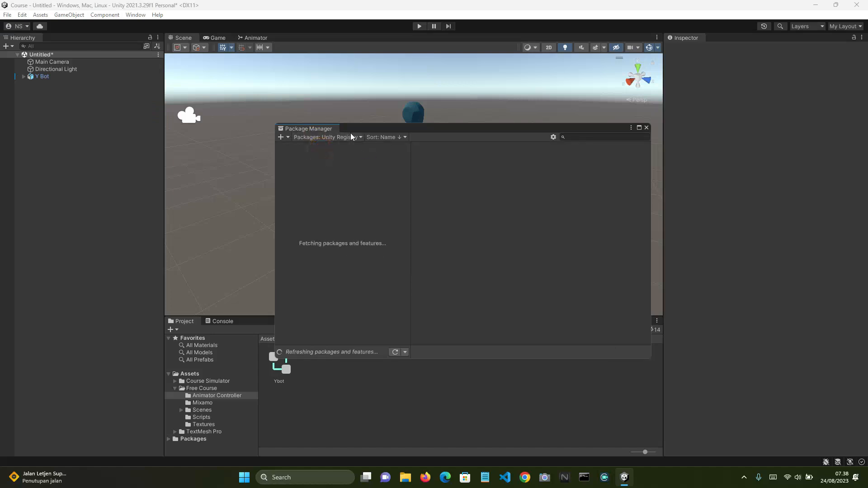
pyautogui.click(572, 134)
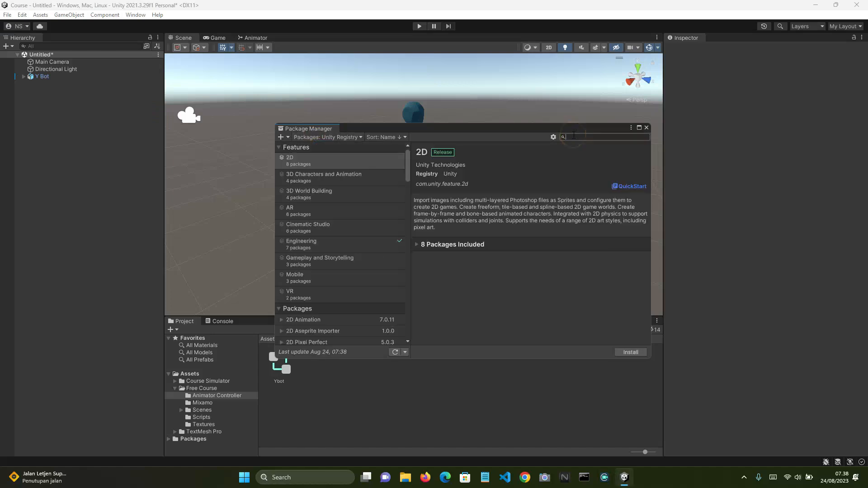
pyautogui.write('animation rigging')
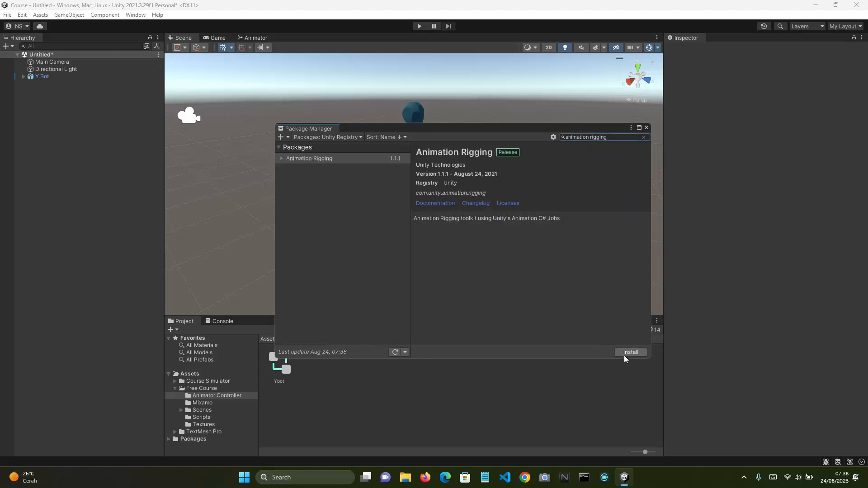
pyautogui.click(626, 354)
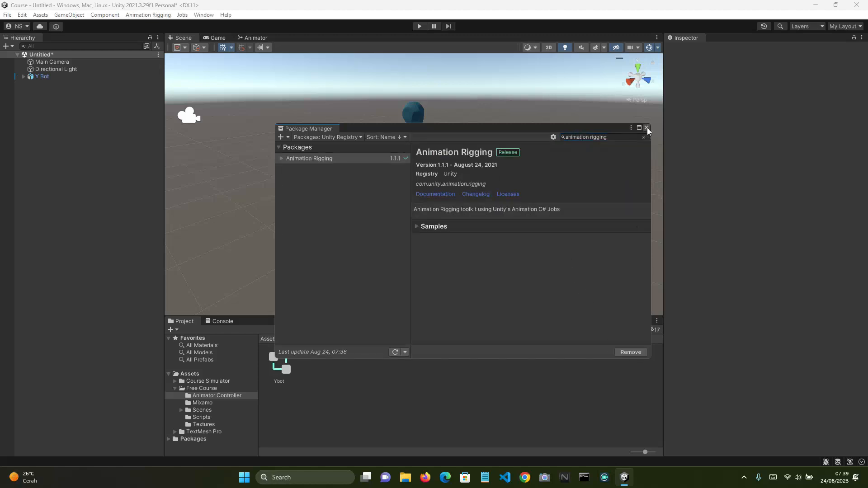
pyautogui.click(647, 127)
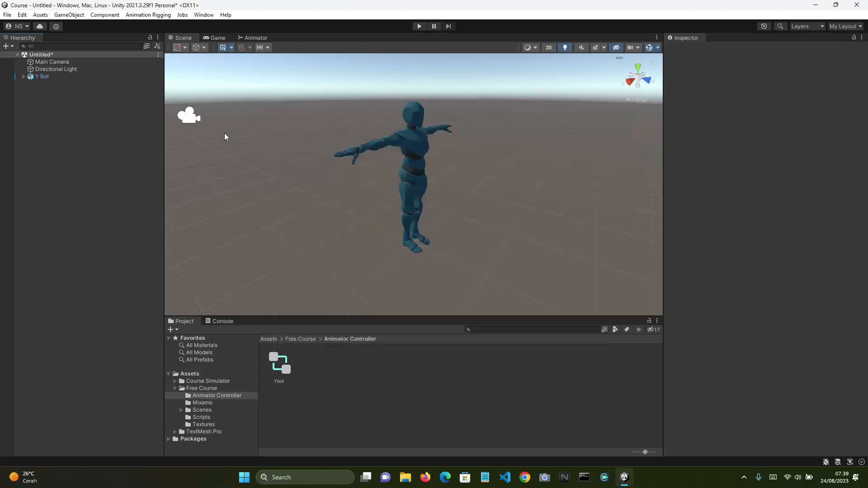
# Run Rig Setup on the Y Bot character and locate the rig listed in its Rig Builder layers
pyautogui.click(102, 77)
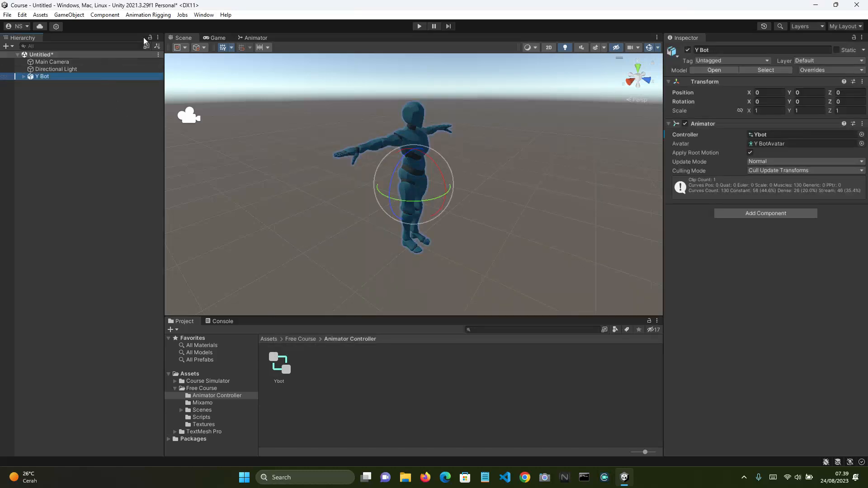
pyautogui.click(147, 15)
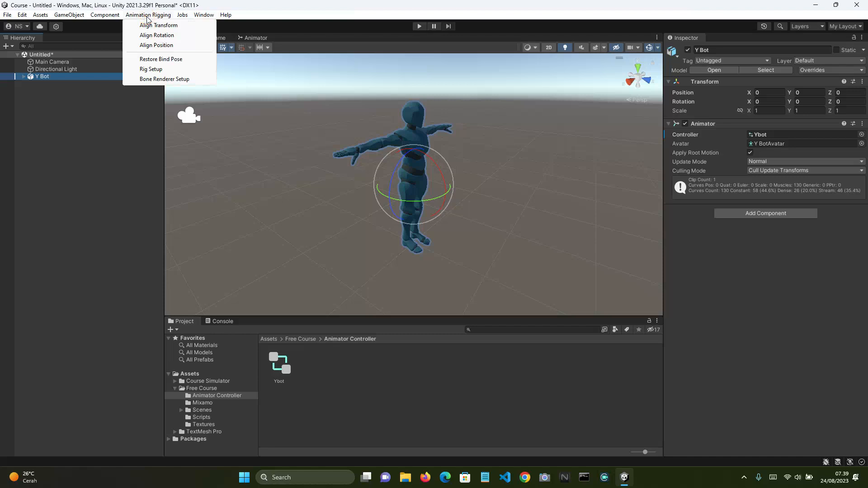
pyautogui.click(151, 69)
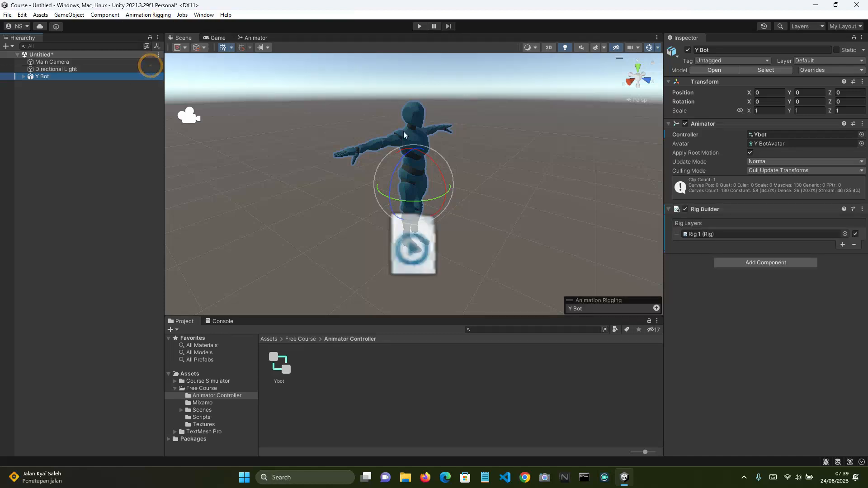
pyautogui.click(699, 233)
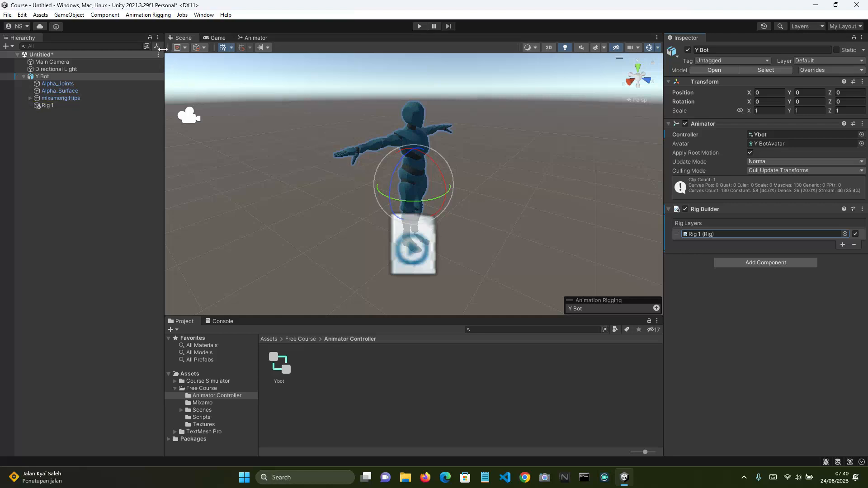
# Run Bone Renderer Setup on Y Bot to show its bones, and remove the Bone Renderer component
pyautogui.click(160, 15)
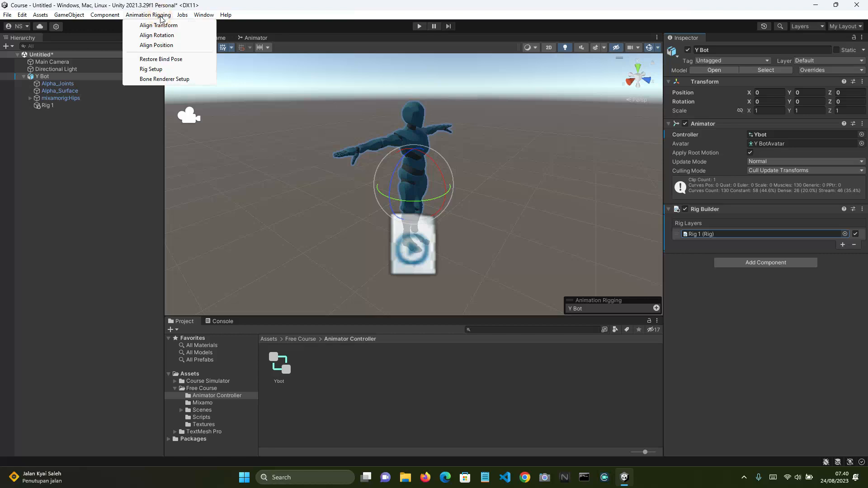
pyautogui.click(158, 79)
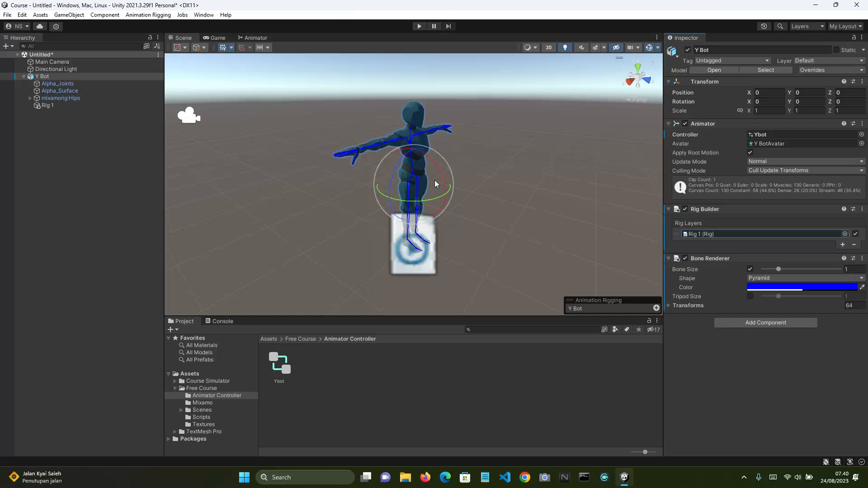
pyautogui.click(862, 262)
pyautogui.click(813, 288)
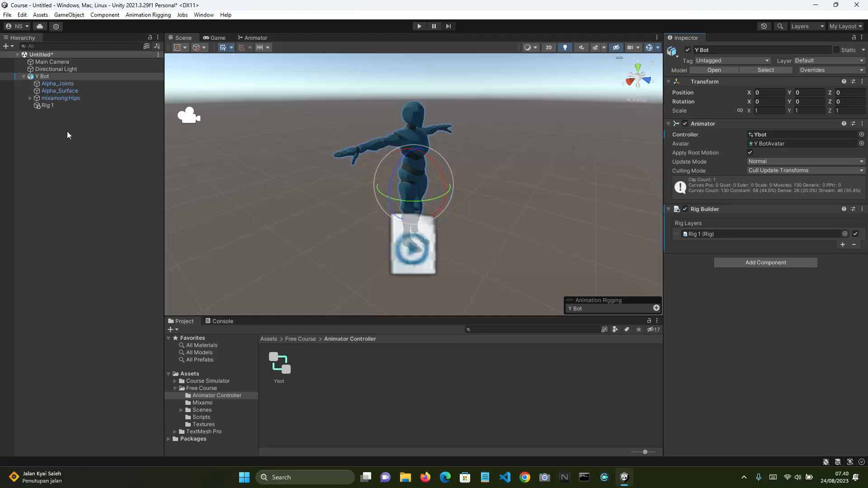
# Create a cube at the root of the scene hierarchy and name it Gun
pyautogui.click(45, 145)
pyautogui.rightClick(44, 145)
pyautogui.moveTo(116, 281)
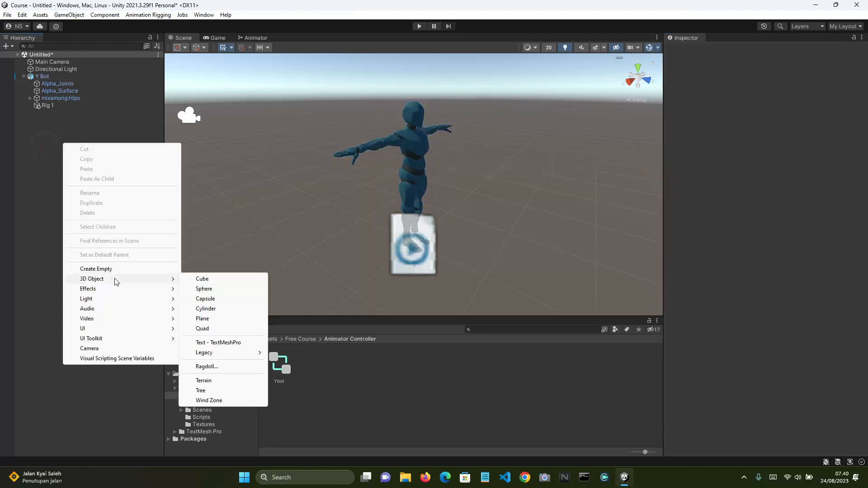
pyautogui.click(204, 280)
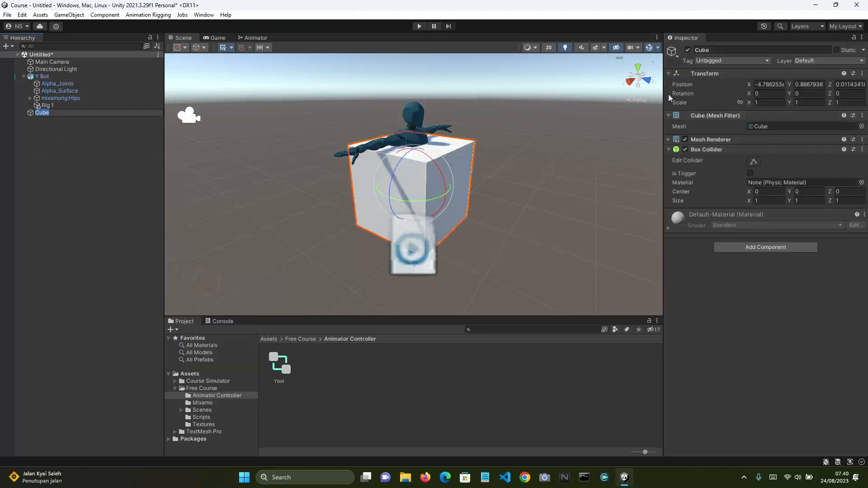
pyautogui.write('Gun')
pyautogui.press('Return')
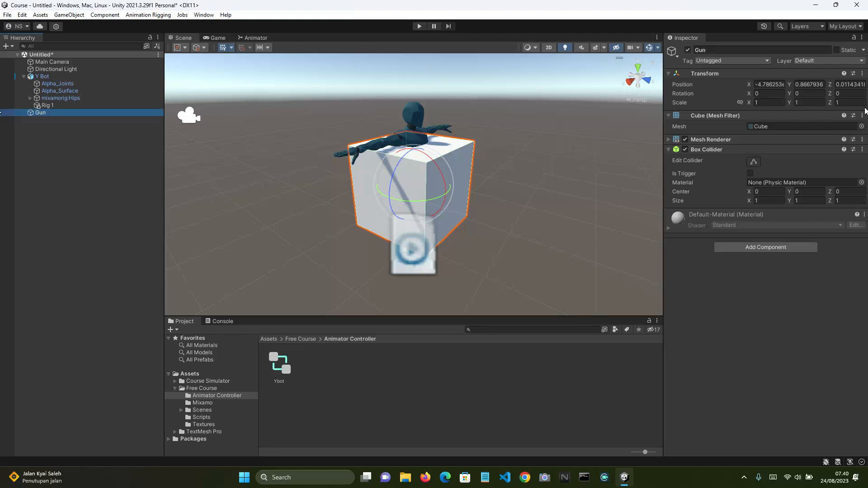
# Reset the Gun cube's Transform so its position is 0, 0, 0
pyautogui.click(862, 73)
pyautogui.click(782, 79)
pyautogui.press('w')
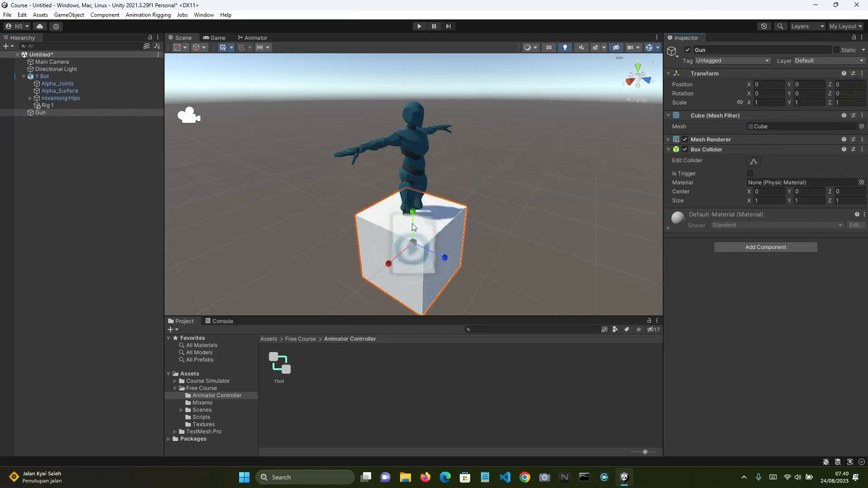
# Scale the Gun cube into a bar about 0.045 × 0.09 × 0.65 and place it at Y 1.362, Z 0.53 before the character's chest
pyautogui.moveTo(413, 244); pyautogui.dragTo(636, 303)
pyautogui.click(649, 49)
pyautogui.press('w')
pyautogui.moveTo(412, 212); pyautogui.dragTo(413, 110)
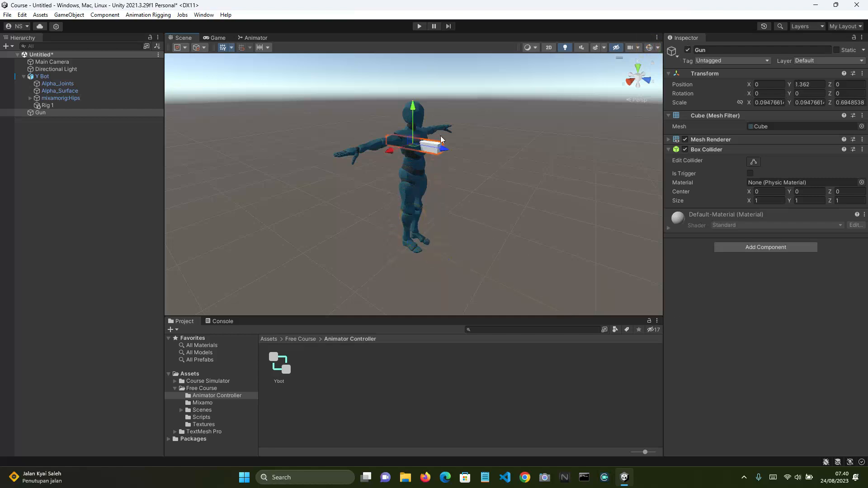
pyautogui.moveTo(454, 149); pyautogui.dragTo(480, 169)
pyautogui.press('r')
# Add a child cube to Gun and shape it into a short tilted grip beneath the rear part of the gun body
pyautogui.rightClick(104, 114)
pyautogui.moveTo(126, 264)
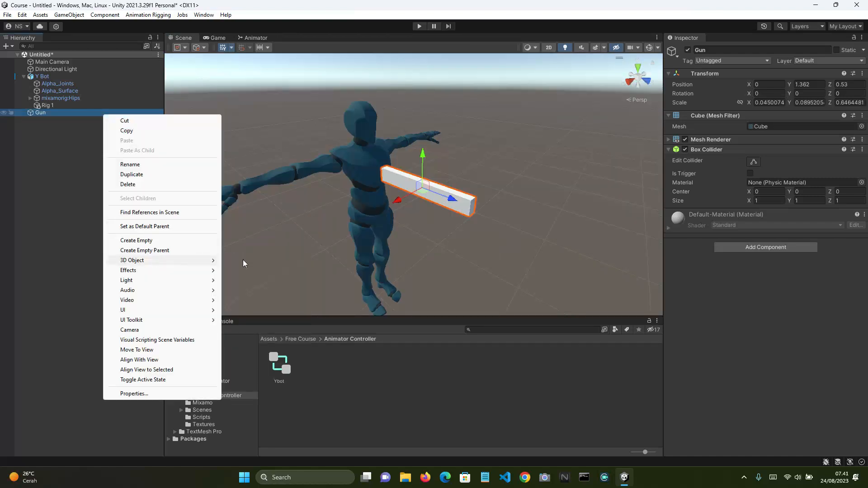
pyautogui.click(243, 260)
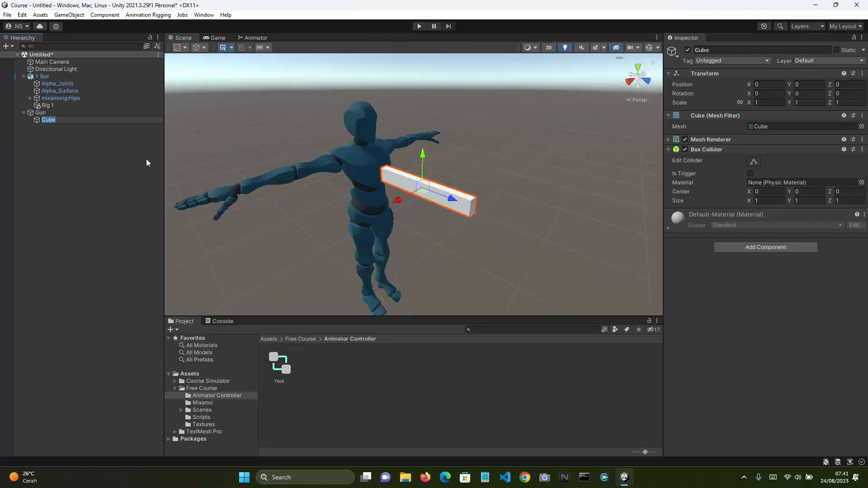
pyautogui.moveTo(422, 155); pyautogui.dragTo(424, 166)
pyautogui.press('r')
pyautogui.moveTo(453, 210); pyautogui.dragTo(437, 204)
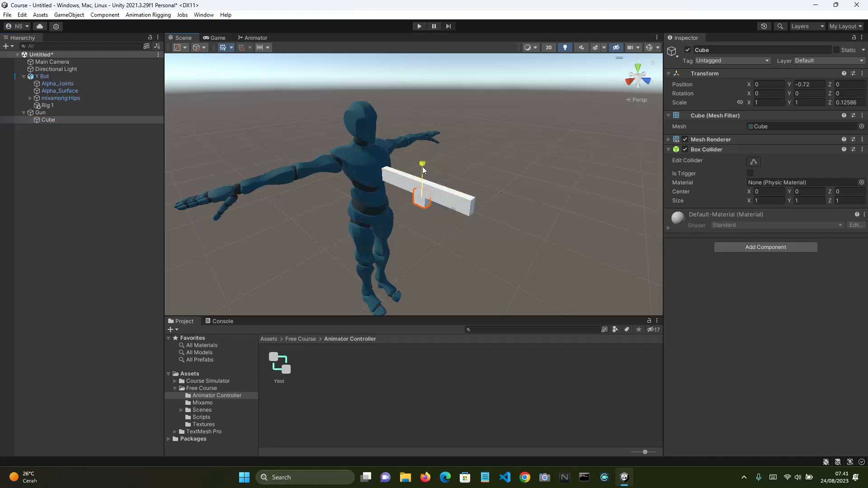
pyautogui.moveTo(423, 168); pyautogui.dragTo(422, 166)
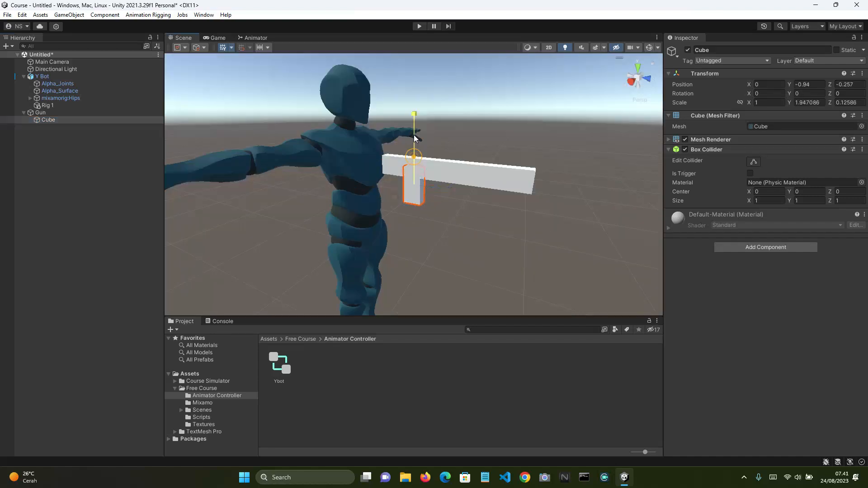
pyautogui.moveTo(415, 132); pyautogui.dragTo(430, 176)
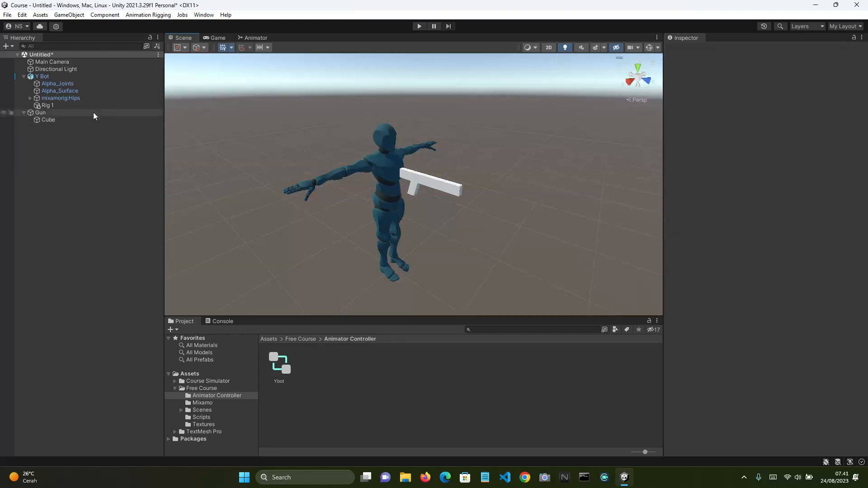
# Add a second child cube to Gun and scale and position it as a thin barrel extending from the body's front end
pyautogui.click(94, 113)
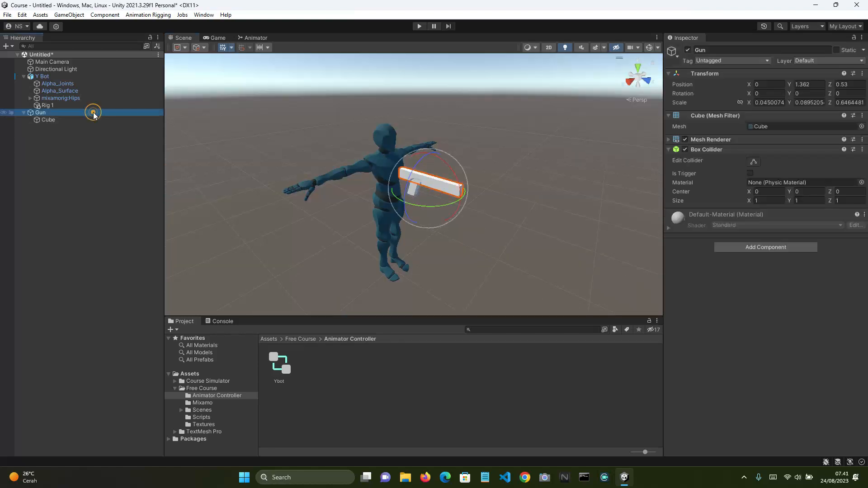
pyautogui.rightClick(93, 113)
pyautogui.moveTo(140, 261)
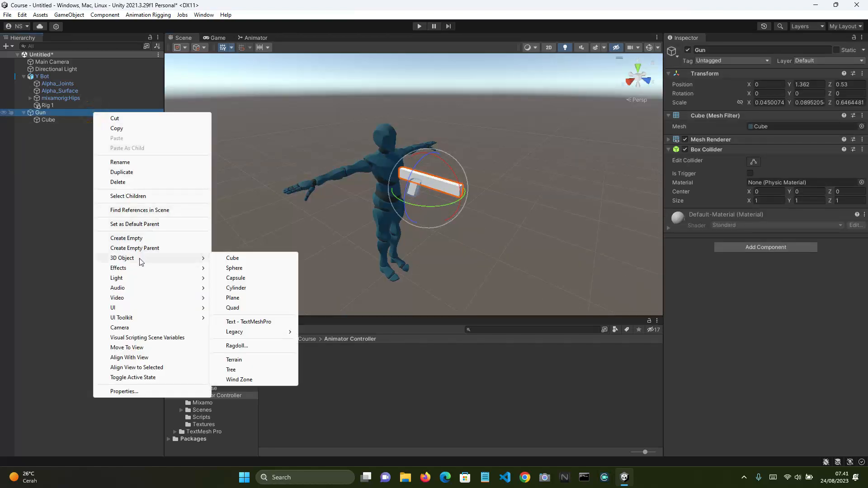
pyautogui.click(233, 257)
pyautogui.press('f')
pyautogui.scroll(-5, 516, 205)
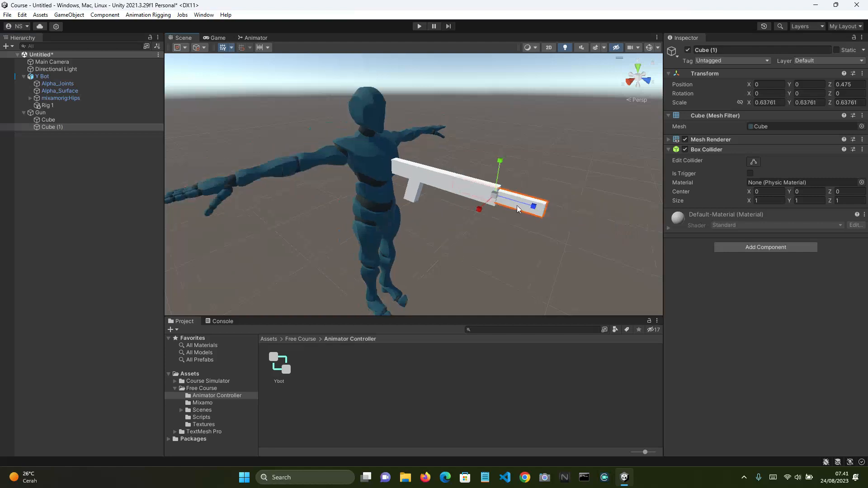
pyautogui.moveTo(514, 226); pyautogui.dragTo(476, 213, button='middle')
pyautogui.scroll(5, 476, 213)
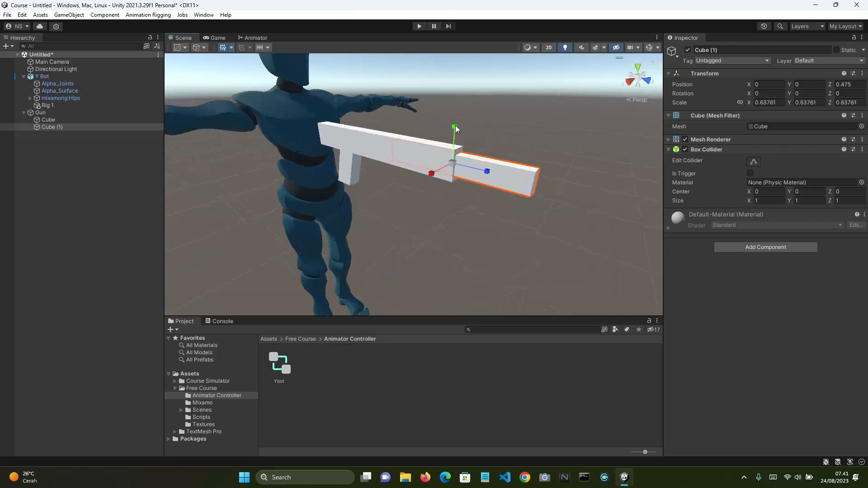
pyautogui.moveTo(456, 128); pyautogui.dragTo(479, 169)
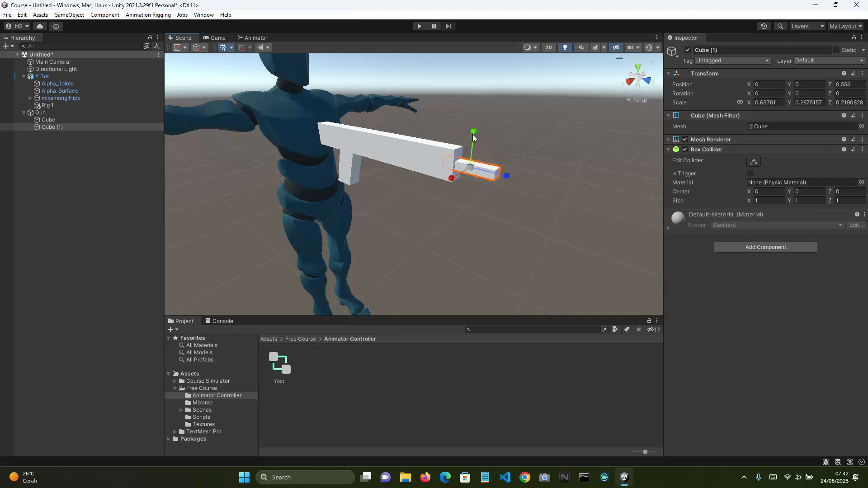
# Create a third cube as a child of Gun
pyautogui.doubleClick(77, 126)
pyautogui.click(55, 115)
pyautogui.rightClick(55, 115)
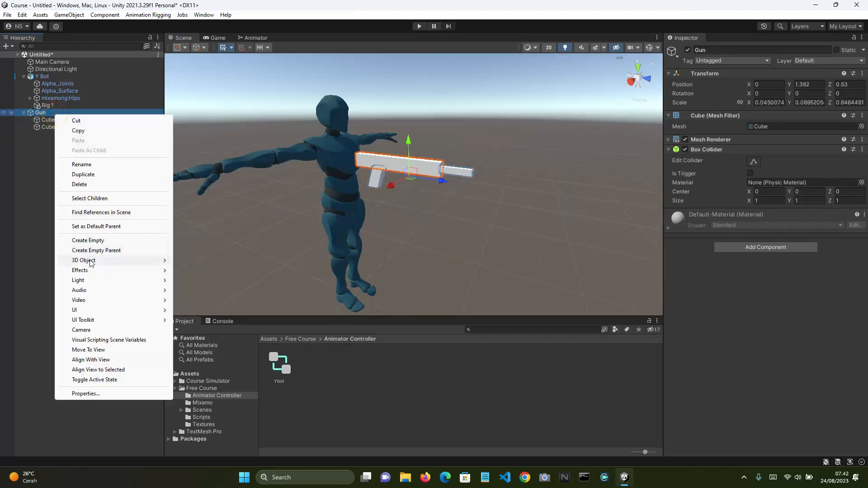
pyautogui.moveTo(90, 261)
pyautogui.click(199, 260)
pyautogui.press('Return')
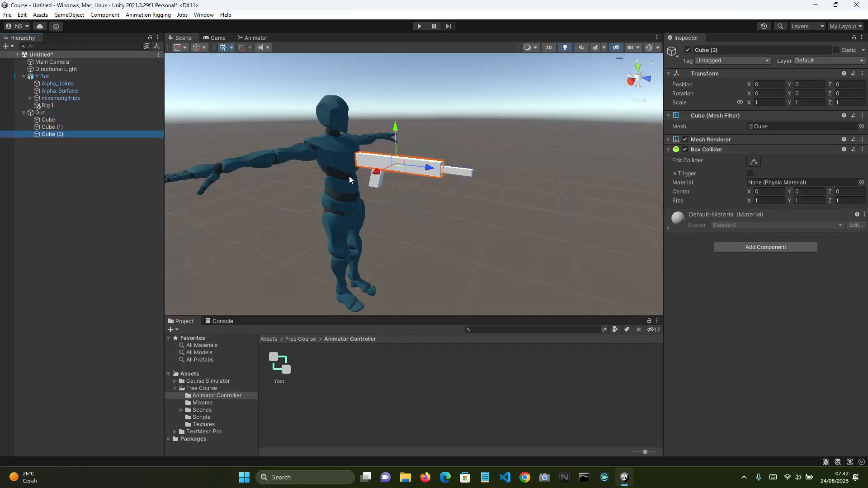
# Scale the third cube to about 0.41 on X and 0.31 on Z, and place it on top of the gun body as a sight
pyautogui.scroll(5, 398, 72)
pyautogui.moveTo(398, 90); pyautogui.dragTo(434, 163, button='middle')
pyautogui.press('r')
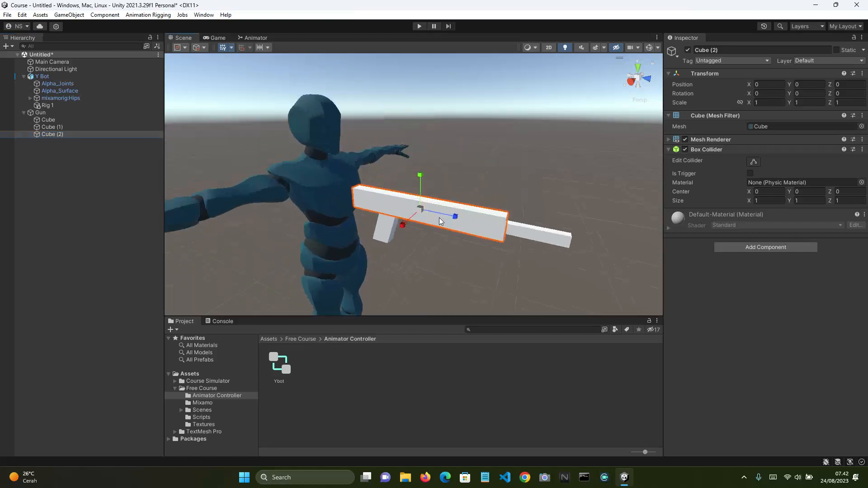
pyautogui.moveTo(453, 212); pyautogui.dragTo(410, 218)
pyautogui.press('w')
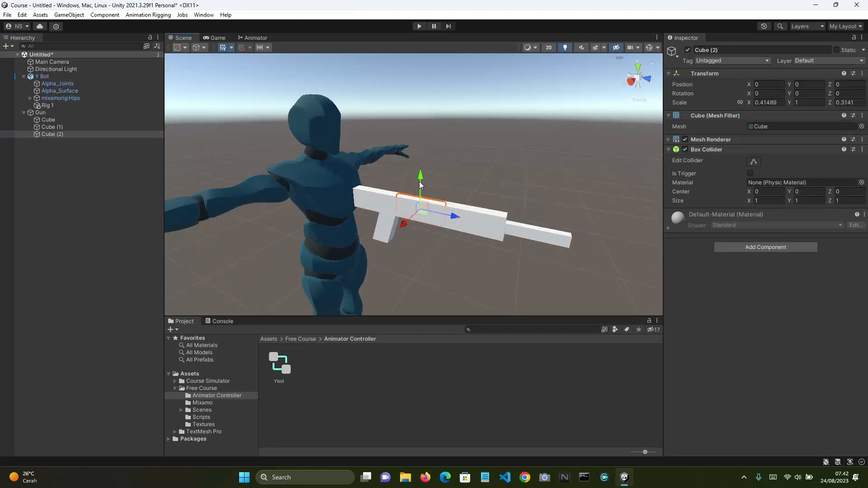
pyautogui.moveTo(420, 178); pyautogui.dragTo(421, 158)
pyautogui.keyDown('alt'); pyautogui.moveTo(479, 176); pyautogui.dragTo(468, 183); pyautogui.keyUp('alt')
pyautogui.moveTo(445, 198); pyautogui.dragTo(451, 199)
pyautogui.click(502, 183)
pyautogui.keyDown('alt'); pyautogui.moveTo(503, 185); pyautogui.dragTo(510, 159); pyautogui.keyUp('alt')
pyautogui.scroll(-6, 514, 171)
# Expand the Y Bot skeleton through the spine and right arm, and parent Gun to the mixamorig:RightHand bone
pyautogui.click(26, 112)
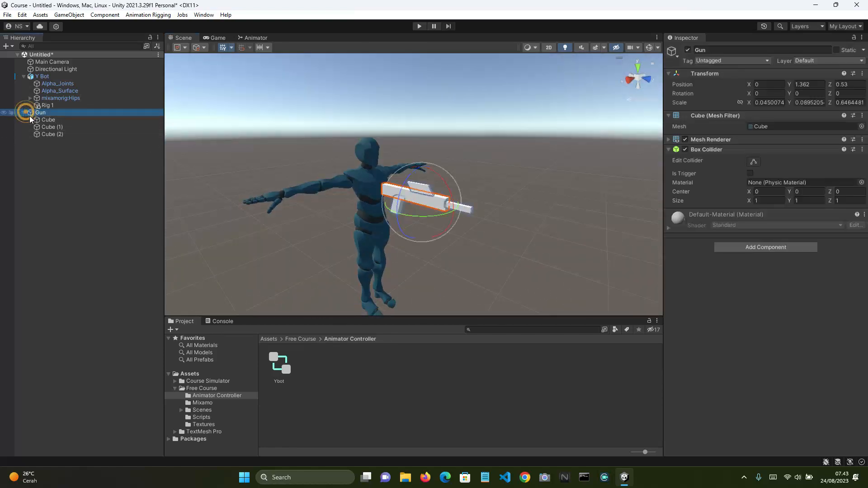
pyautogui.click(24, 113)
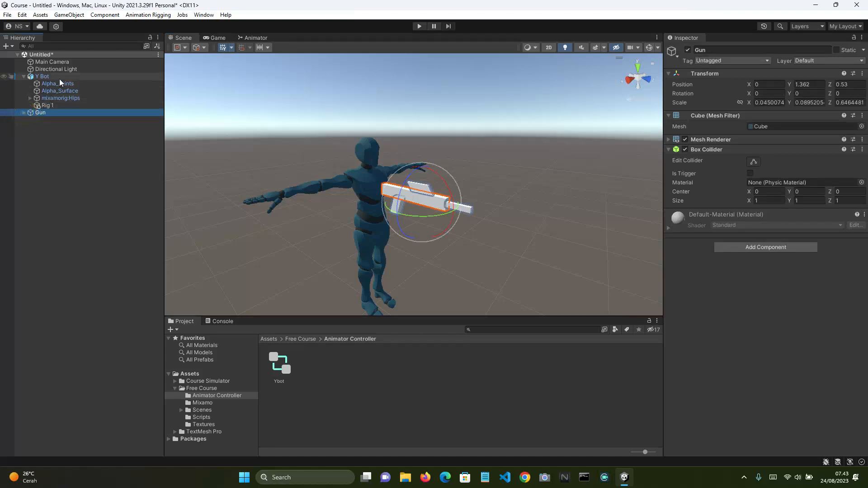
pyautogui.click(29, 98)
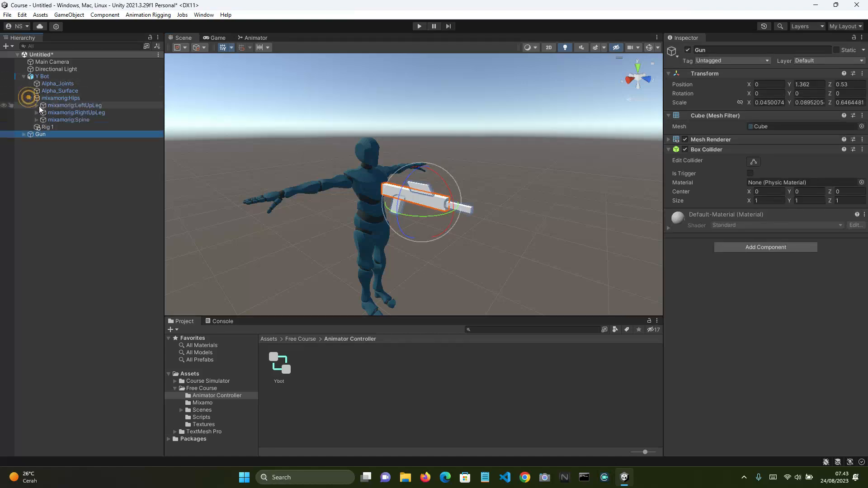
pyautogui.click(36, 119)
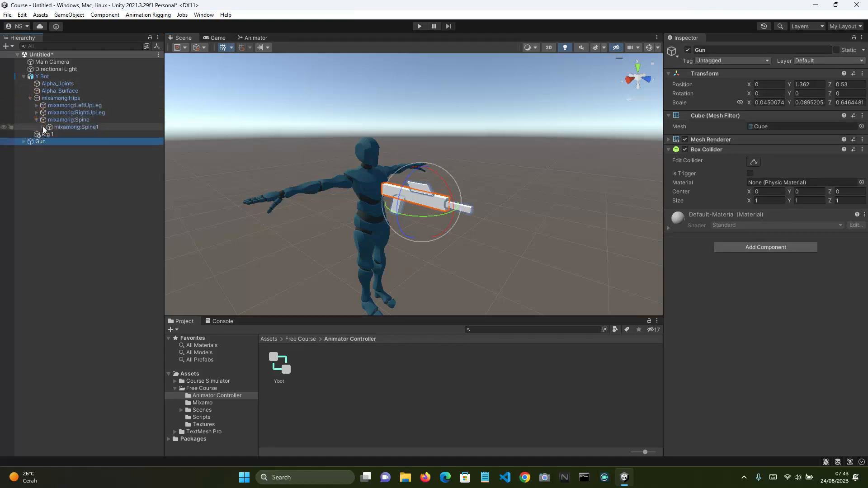
pyautogui.click(43, 126)
pyautogui.click(50, 134)
pyautogui.click(56, 156)
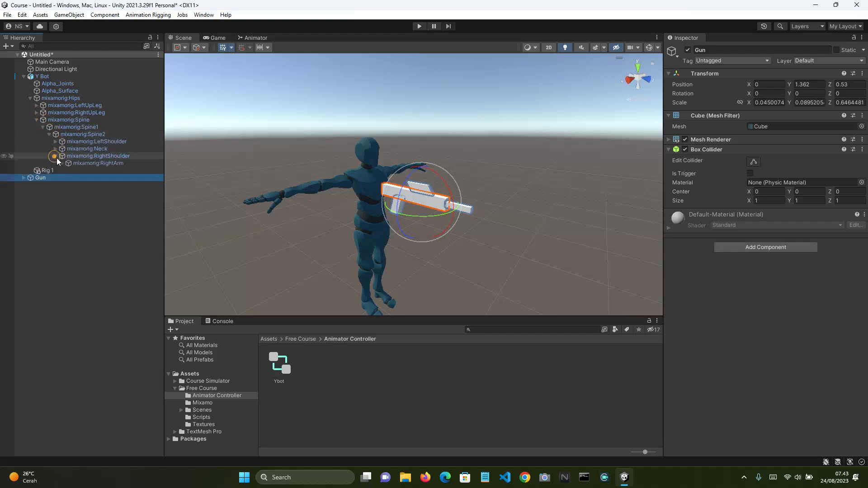
pyautogui.click(62, 163)
pyautogui.click(68, 171)
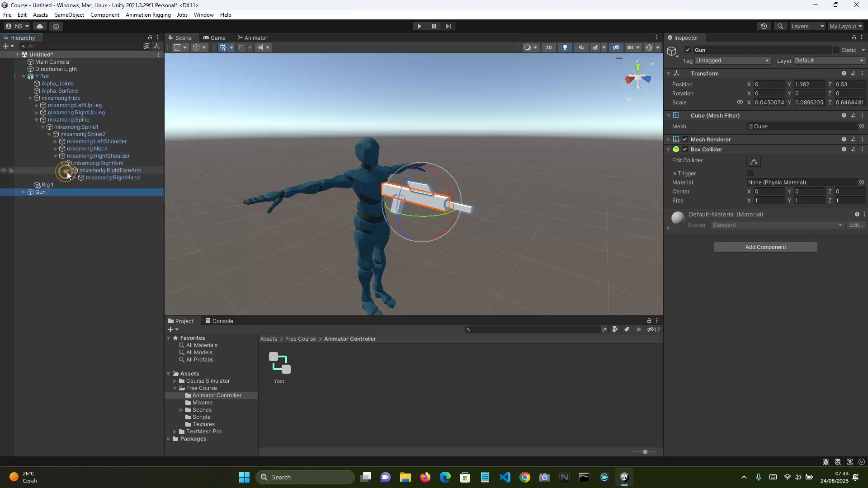
pyautogui.click(75, 177)
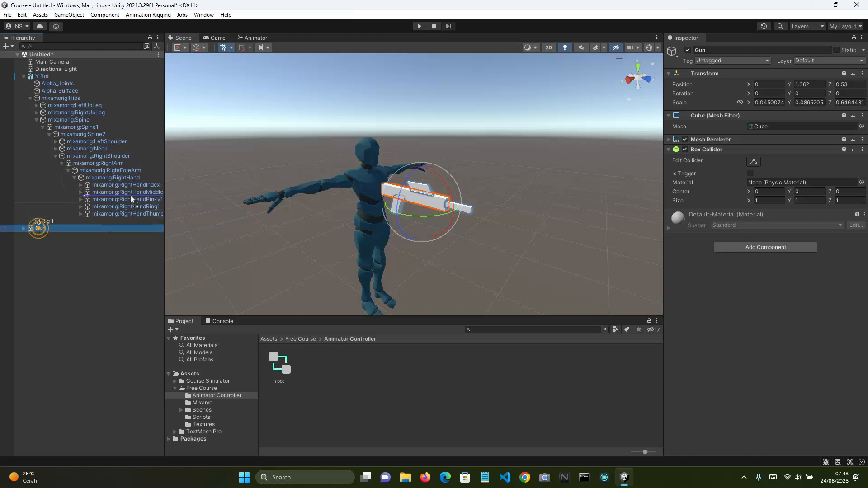
pyautogui.moveTo(131, 196); pyautogui.dragTo(132, 177)
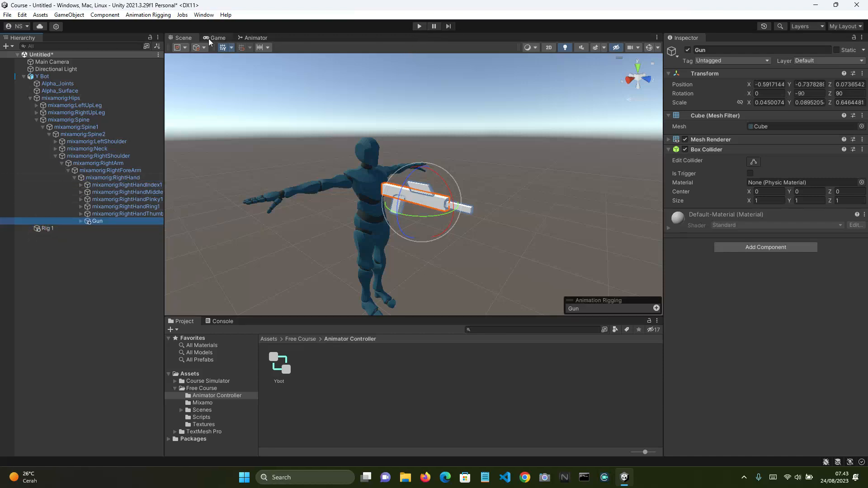
# Dock the Game view beside the Scene view and enter Play mode
pyautogui.moveTo(208, 39); pyautogui.dragTo(601, 213)
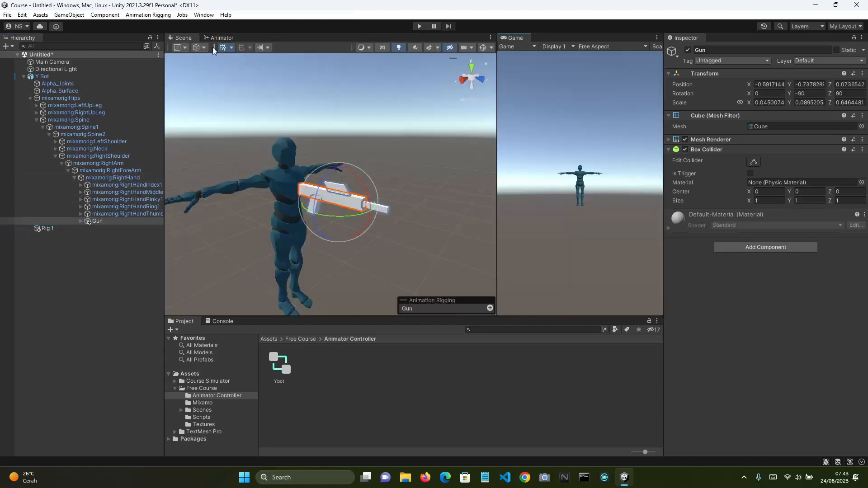
pyautogui.click(419, 27)
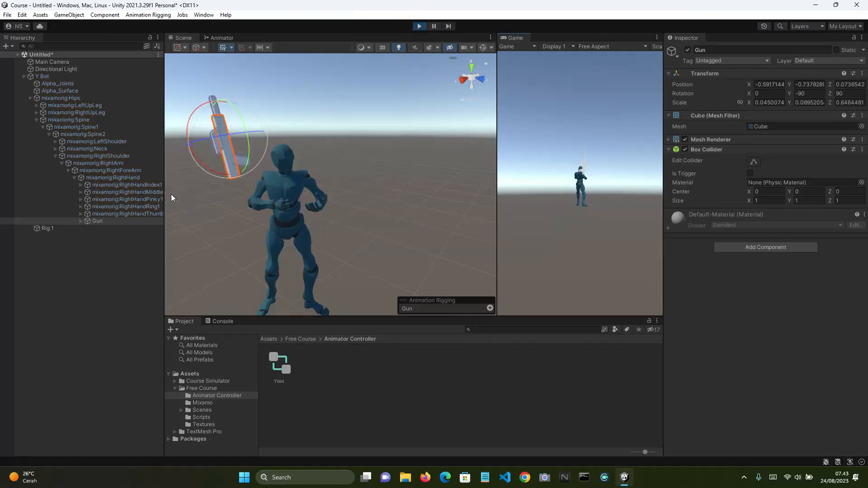
# Set Gun's local position to 0, 0, 0 and its Y and Z rotation to 0
pyautogui.click(97, 220)
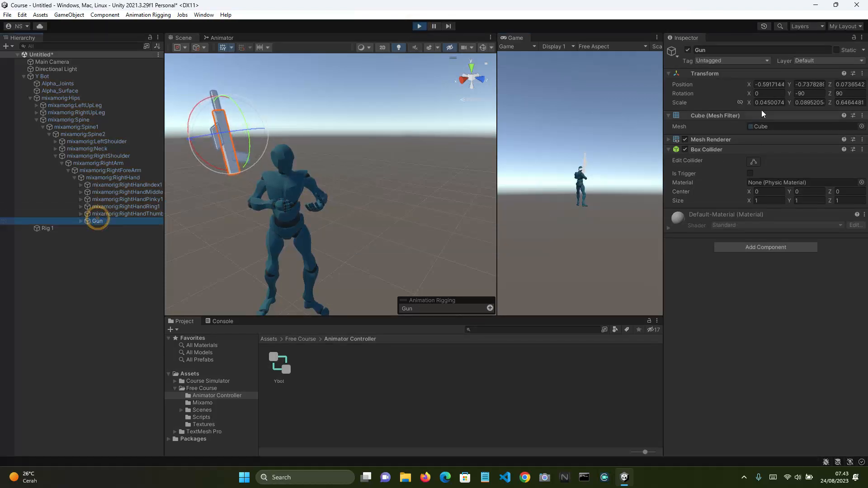
pyautogui.click(768, 84)
pyautogui.write('0')
pyautogui.press('Tab')
pyautogui.write('0')
pyautogui.press('Tab')
pyautogui.write('0')
pyautogui.click(844, 83)
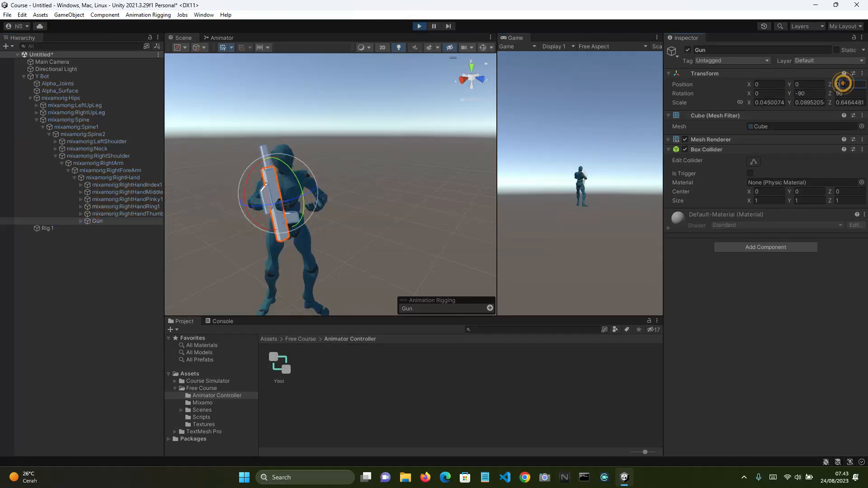
pyautogui.click(808, 95)
pyautogui.write('0')
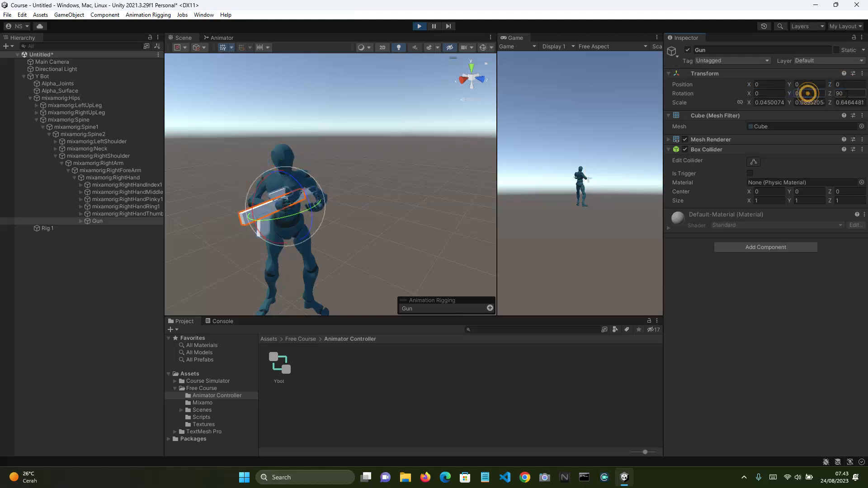
pyautogui.click(845, 94)
pyautogui.write('0')
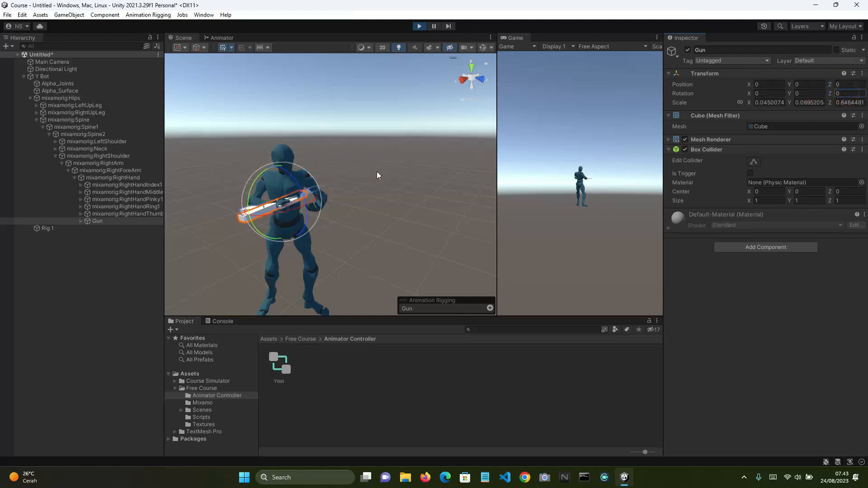
# Rotate Gun to about -76.9, 93.9, -4.1 so it points forward across the character's hands
pyautogui.write('f')
pyautogui.keyDown('alt'); pyautogui.moveTo(376, 171); pyautogui.dragTo(435, 209); pyautogui.keyUp('alt')
pyautogui.scroll(-3, 435, 209)
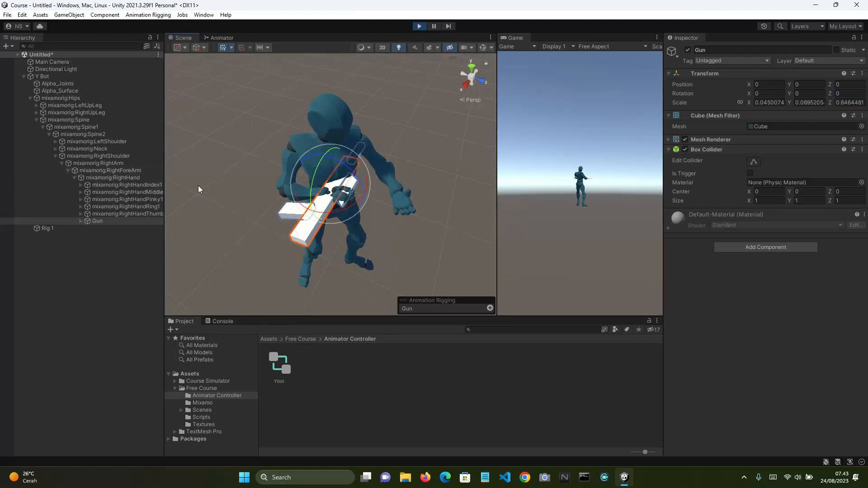
pyautogui.moveTo(354, 175); pyautogui.dragTo(388, 204)
pyautogui.scroll(5, 388, 204)
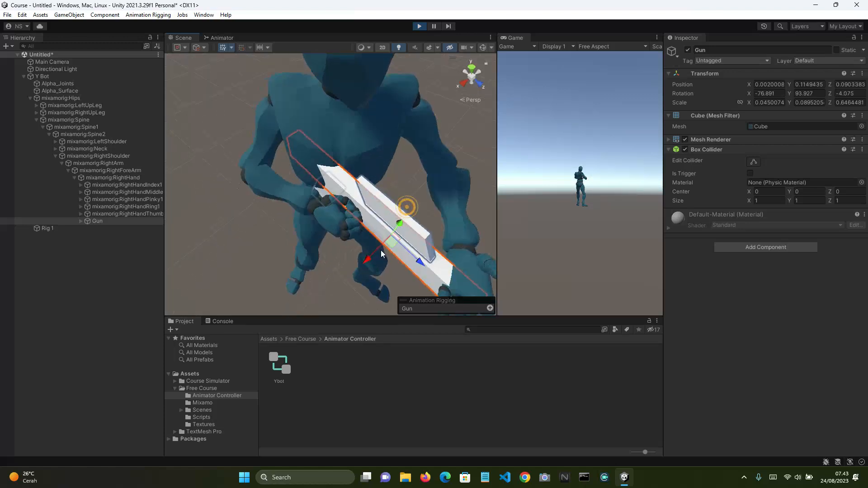
# Move Gun closer to the right hand, to a local position of about -0.07, 0.26, 0.04
pyautogui.moveTo(397, 245); pyautogui.dragTo(422, 278)
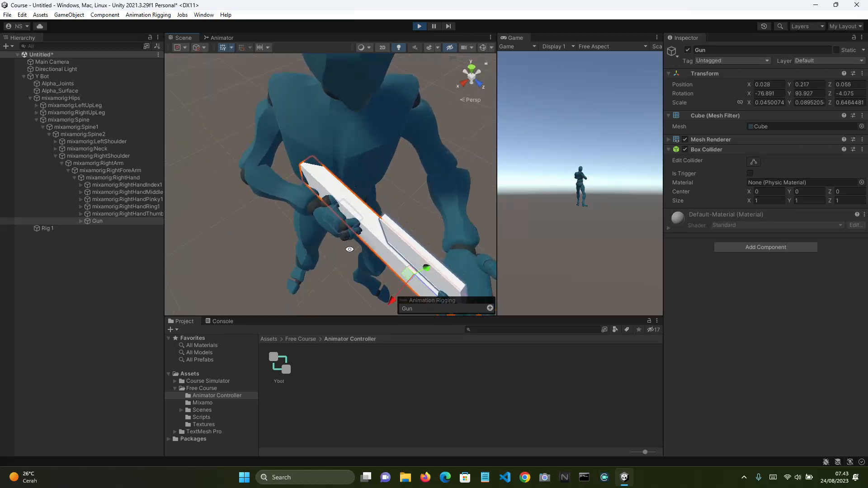
pyautogui.keyDown('alt'); pyautogui.moveTo(345, 253); pyautogui.dragTo(440, 155); pyautogui.keyUp('alt')
pyautogui.scroll(-3, 440, 155)
pyautogui.moveTo(412, 188); pyautogui.dragTo(410, 172)
pyautogui.keyDown('alt'); pyautogui.moveTo(410, 172); pyautogui.dragTo(403, 235); pyautogui.keyUp('alt')
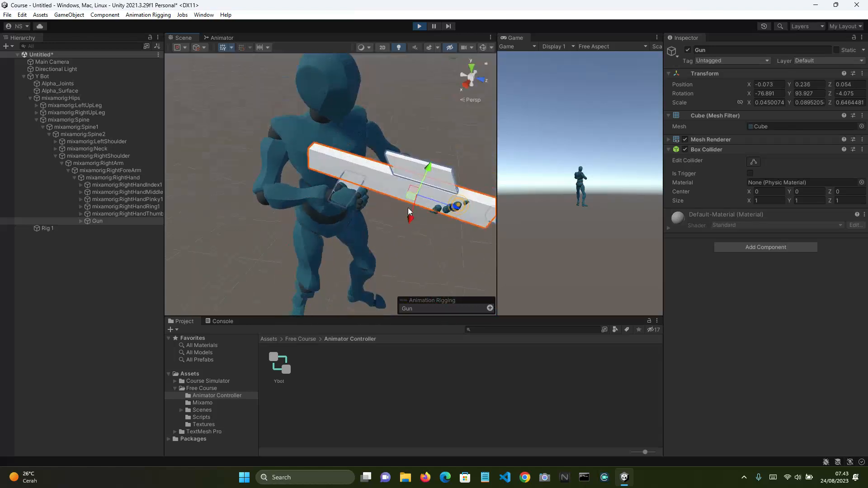
pyautogui.moveTo(409, 194); pyautogui.dragTo(419, 206)
# Refine Gun's fit in the right hand to a local position of about -0.09, 0.27, 0.03 and rotation of about -84, 97.5, -7.3
pyautogui.keyDown('alt'); pyautogui.moveTo(420, 244); pyautogui.dragTo(409, 287); pyautogui.keyUp('alt')
pyautogui.scroll(-3, 384, 205)
pyautogui.scroll(4, 414, 267)
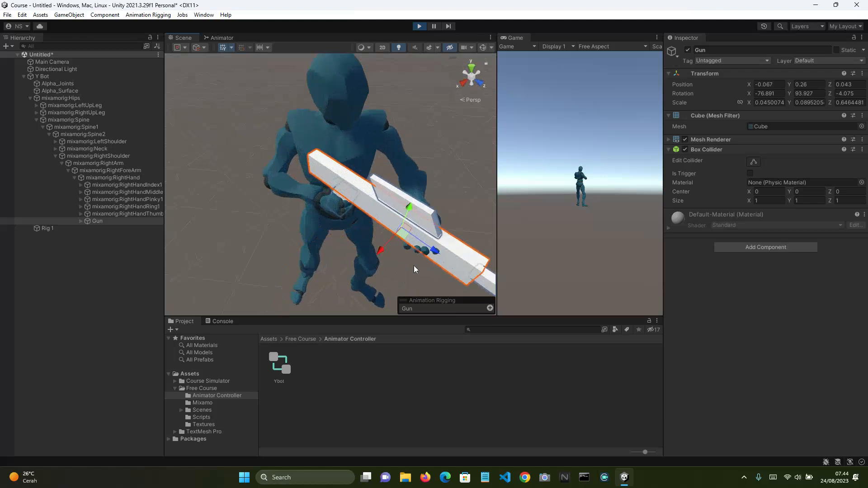
pyautogui.moveTo(426, 228); pyautogui.dragTo(438, 208)
pyautogui.moveTo(464, 256)
pyautogui.mouseDown()
pyautogui.moveTo(458, 249)
pyautogui.moveTo(467, 251)
pyautogui.mouseUp()
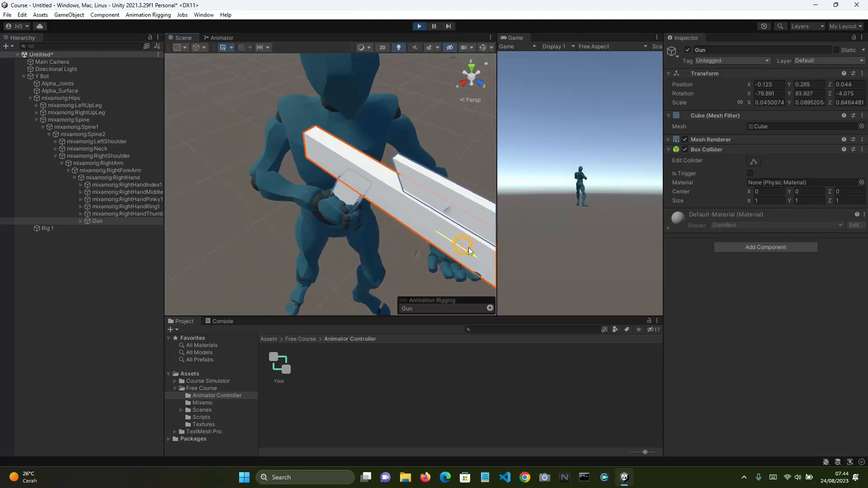
pyautogui.keyDown('alt'); pyautogui.moveTo(414, 223); pyautogui.dragTo(446, 185); pyautogui.keyUp('alt')
pyautogui.moveTo(449, 167); pyautogui.dragTo(432, 154)
pyautogui.scroll(-3, 471, 154)
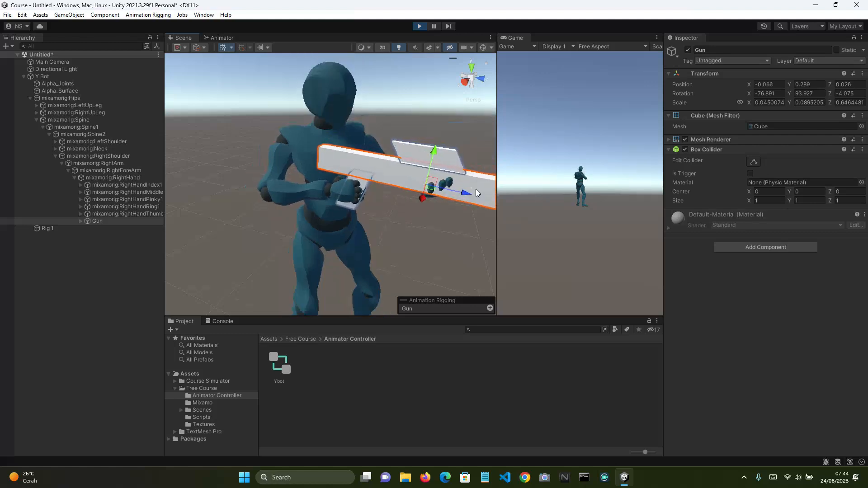
pyautogui.click(440, 248)
pyautogui.keyDown('alt'); pyautogui.moveTo(440, 248); pyautogui.dragTo(407, 276); pyautogui.keyUp('alt')
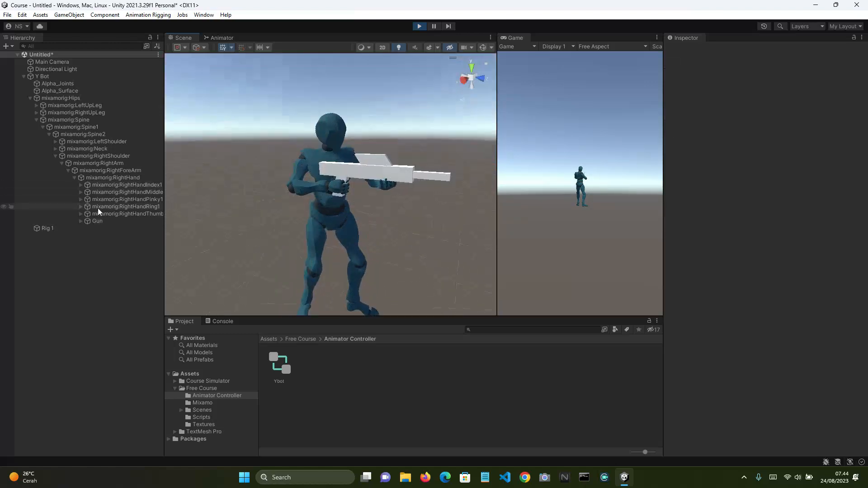
# Copy Gun's Transform component in Play mode, exit Play mode and paste the copied values onto Gun
pyautogui.click(97, 221)
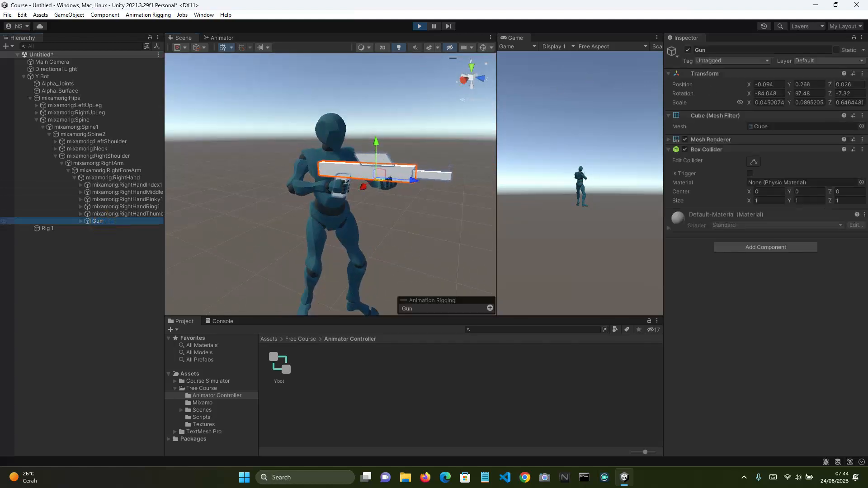
pyautogui.click(862, 74)
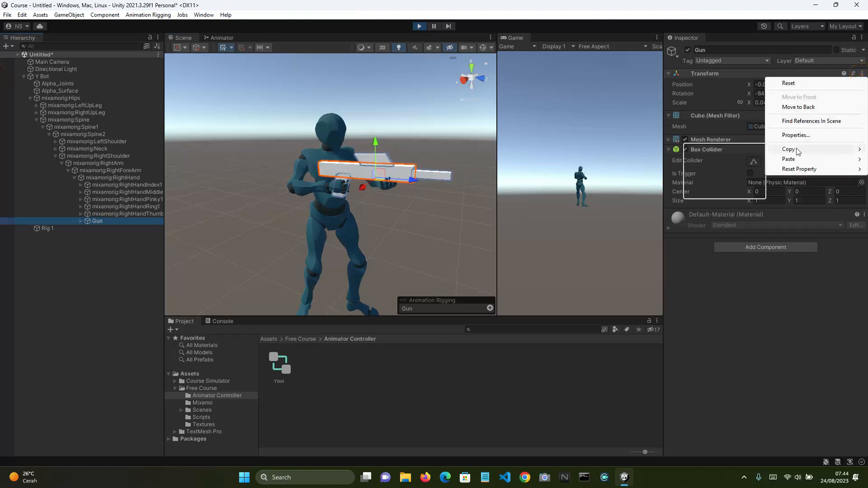
pyautogui.moveTo(797, 150)
pyautogui.click(713, 192)
pyautogui.click(419, 25)
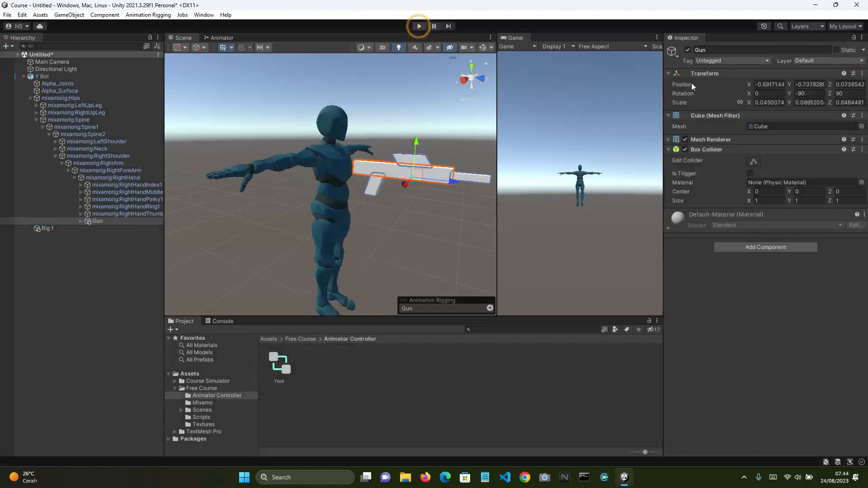
pyautogui.click(862, 74)
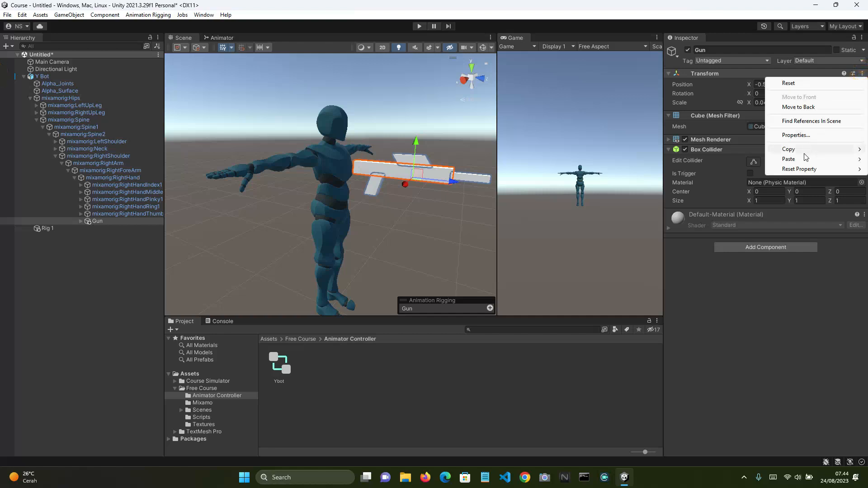
pyautogui.moveTo(801, 150)
pyautogui.click(712, 204)
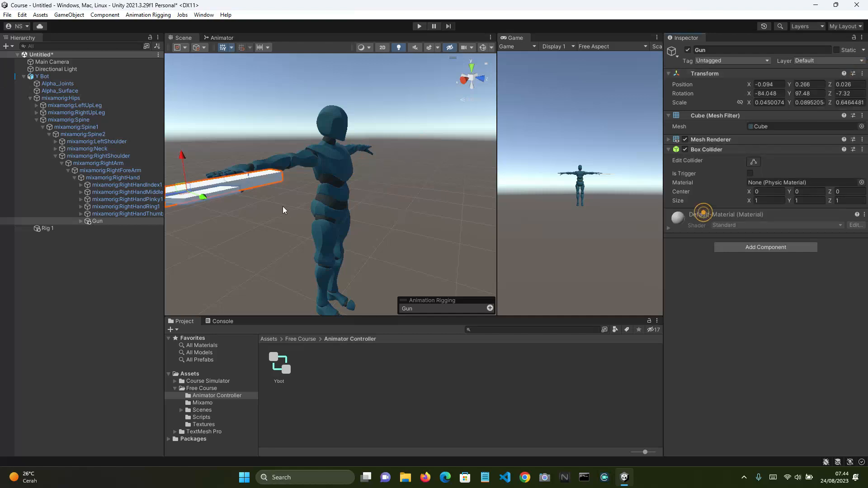
# Run Play mode briefly to check the gun's fit, and view the settings of Rig 1
pyautogui.click(414, 173)
pyautogui.click(424, 26)
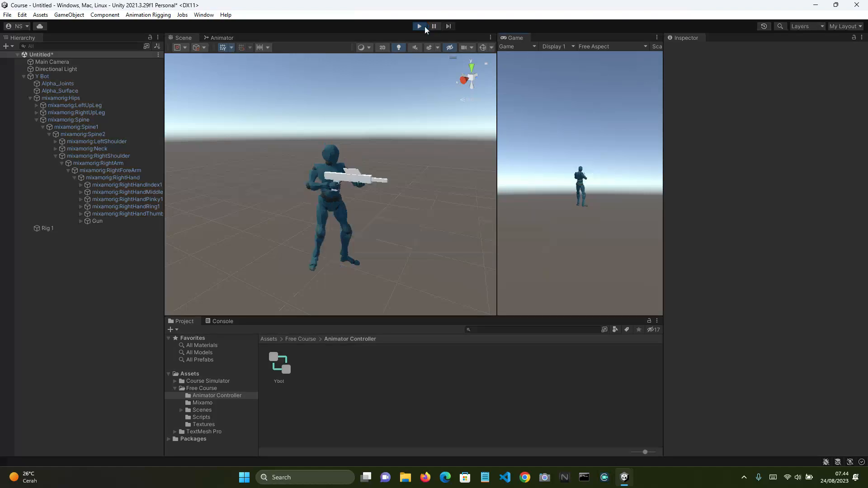
pyautogui.click(424, 26)
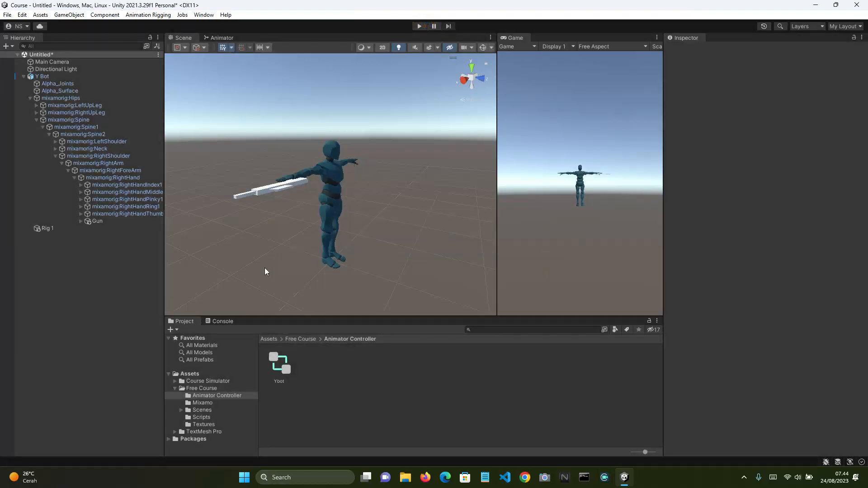
pyautogui.click(46, 229)
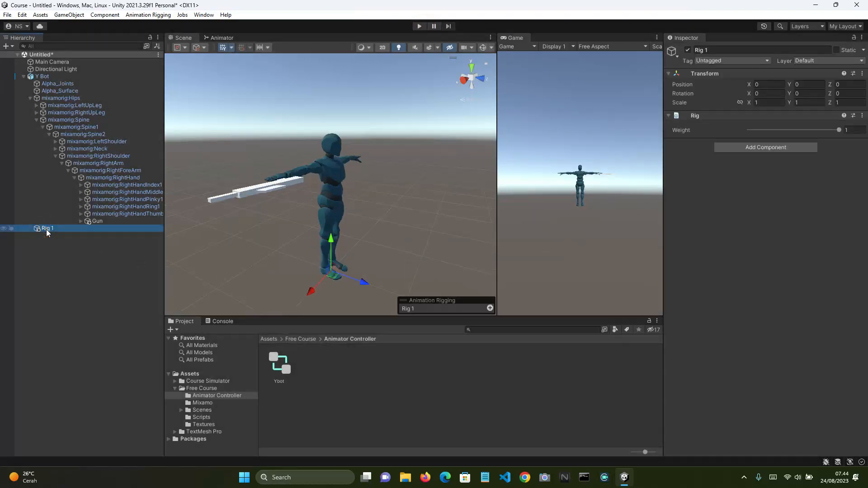
pyautogui.click(78, 263)
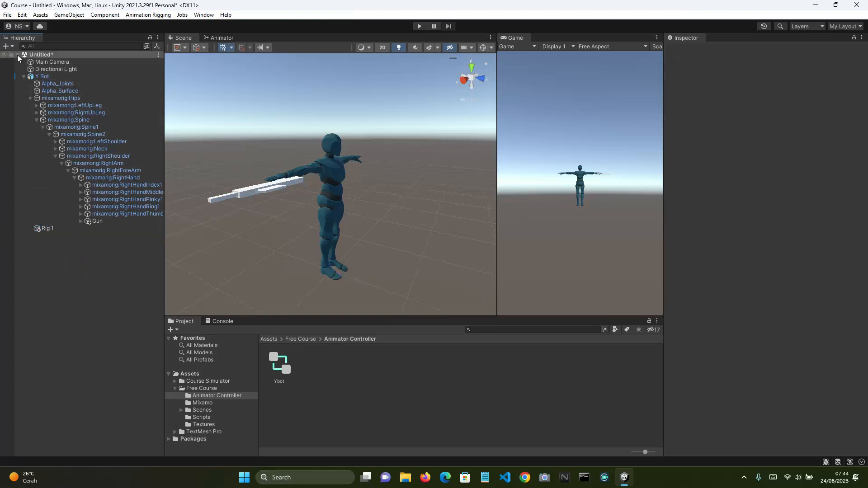
# Collapse the scene hierarchy and add a 3D sphere named Aim Target at the scene root
pyautogui.keyDown('alt'); pyautogui.click(17, 54); pyautogui.keyUp('alt')
pyautogui.click(18, 54)
pyautogui.rightClick(43, 171)
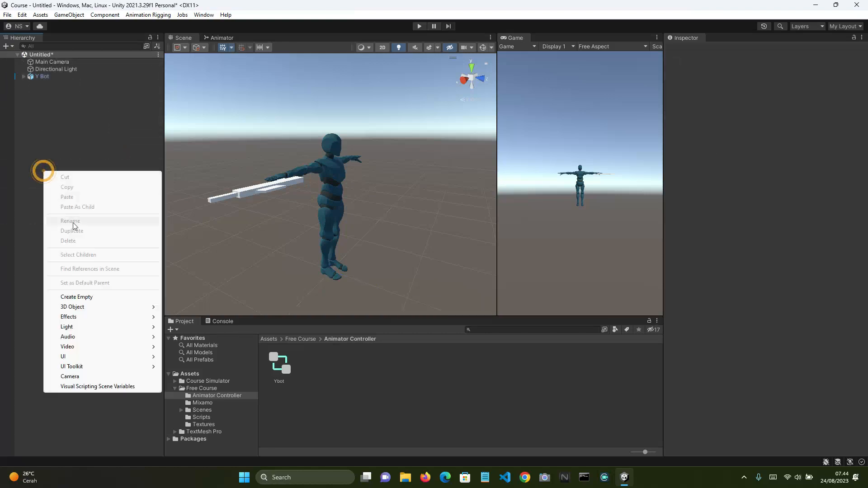
pyautogui.moveTo(87, 307)
pyautogui.click(184, 315)
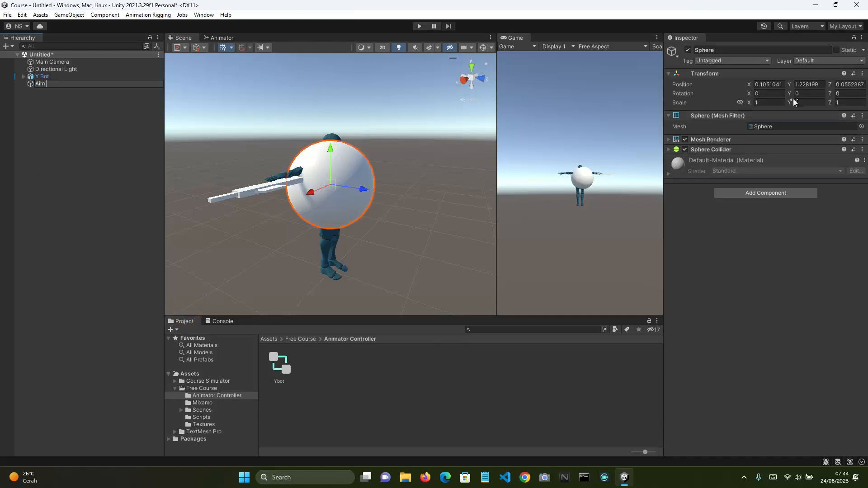
pyautogui.press('Return')
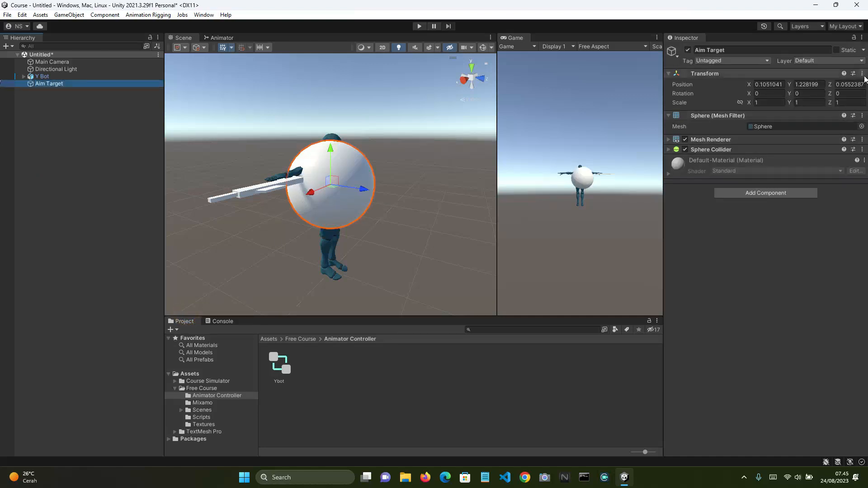
# Reset Aim Target's transform and move it in front of the character to position 0, 1.56, 4
pyautogui.click(861, 74)
pyautogui.click(846, 82)
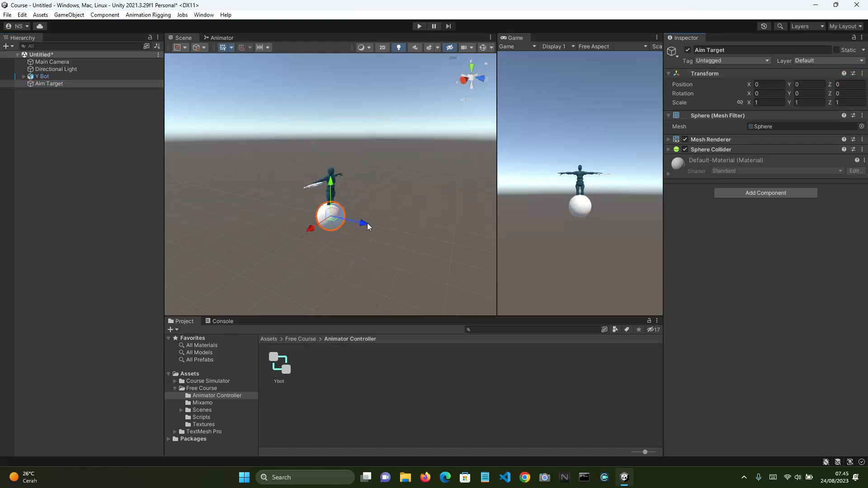
pyautogui.moveTo(367, 223); pyautogui.dragTo(421, 243)
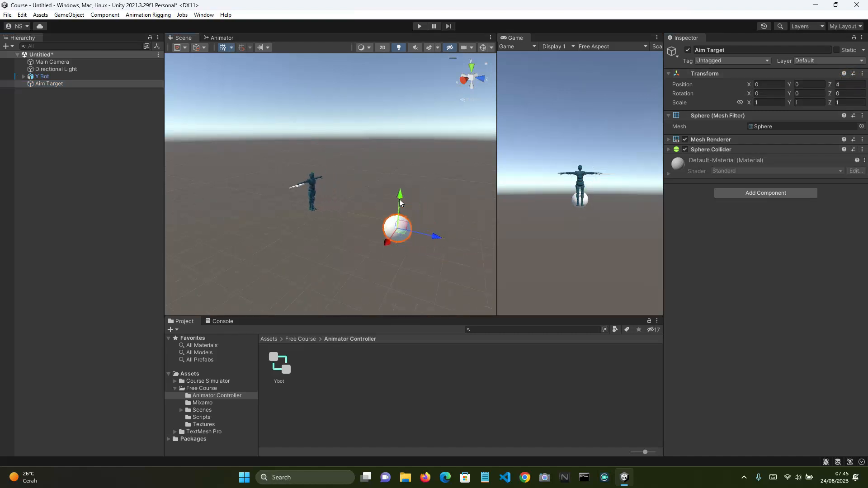
pyautogui.moveTo(400, 199); pyautogui.dragTo(400, 158)
# Scale Aim Target uniformly to about 0.25 and bring it slightly closer to the character
pyautogui.moveTo(401, 191); pyautogui.dragTo(380, 204)
pyautogui.click(380, 204)
pyautogui.scroll(3, 380, 205)
pyautogui.click(469, 192)
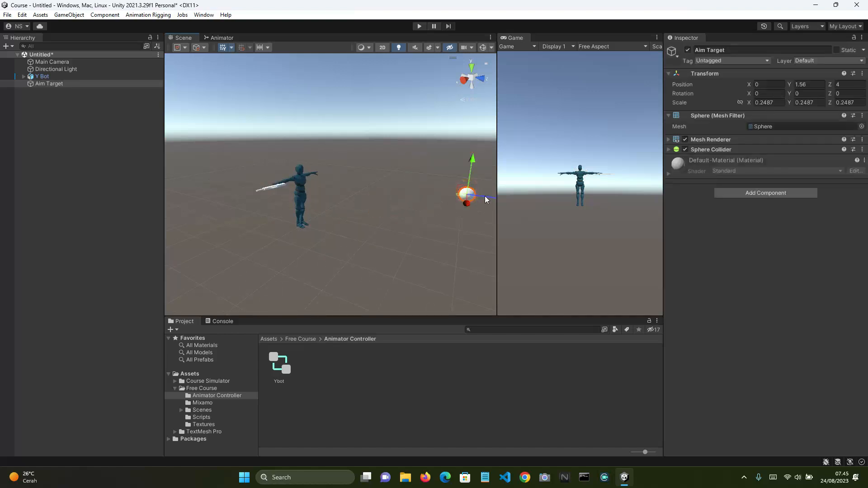
pyautogui.scroll(2, 383, 205)
pyautogui.click(373, 223)
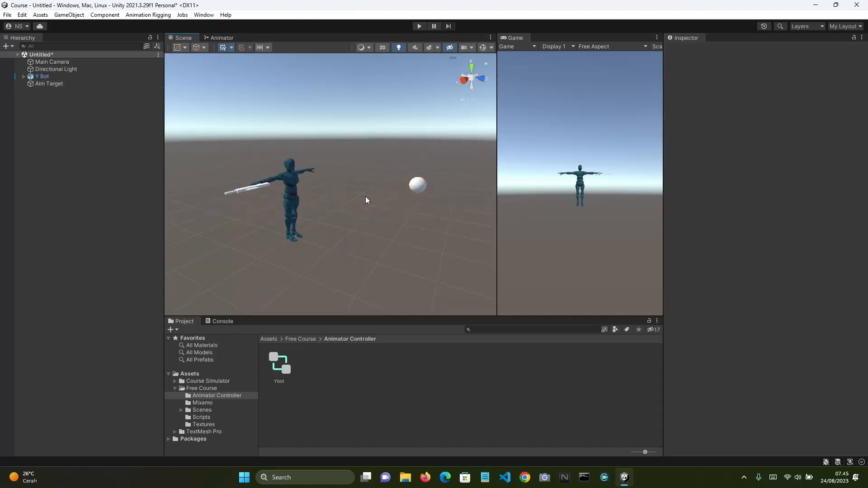
pyautogui.click(413, 180)
pyautogui.click(410, 241)
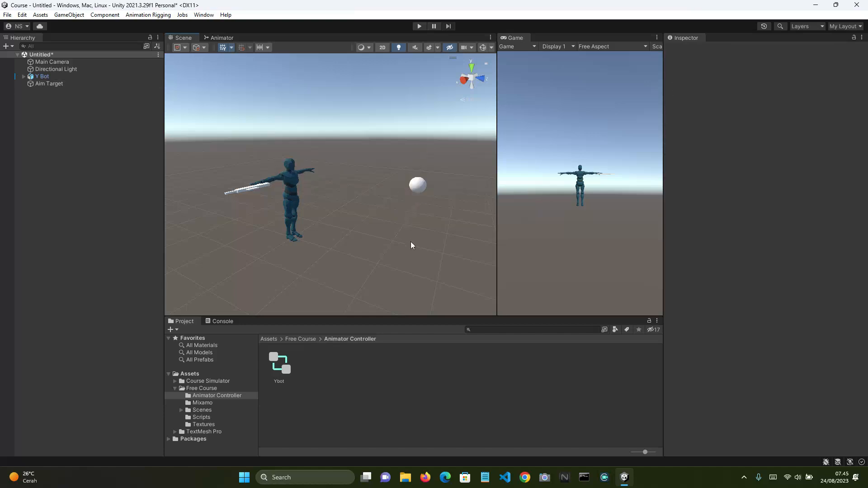
pyautogui.click(416, 187)
pyautogui.scroll(3, 297, 209)
pyautogui.click(324, 202)
# Create an empty child object under Y Bot's Rig 1 and name it Spine Aim
pyautogui.click(74, 79)
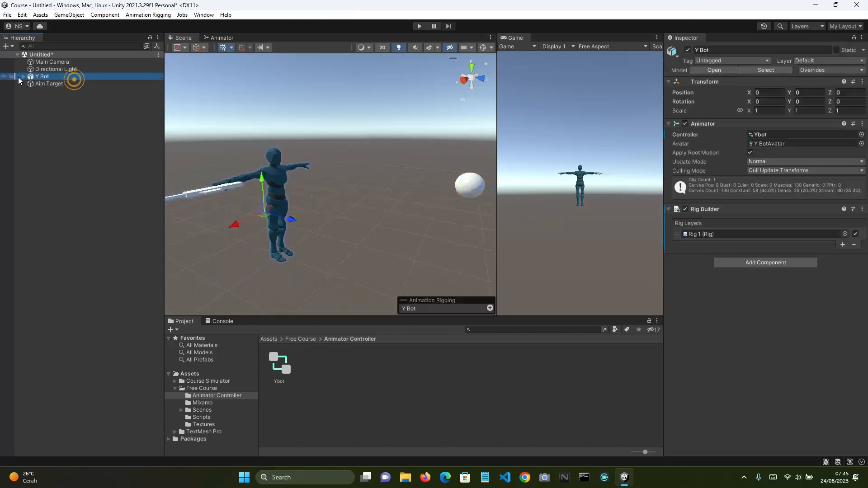
pyautogui.click(23, 76)
pyautogui.click(45, 105)
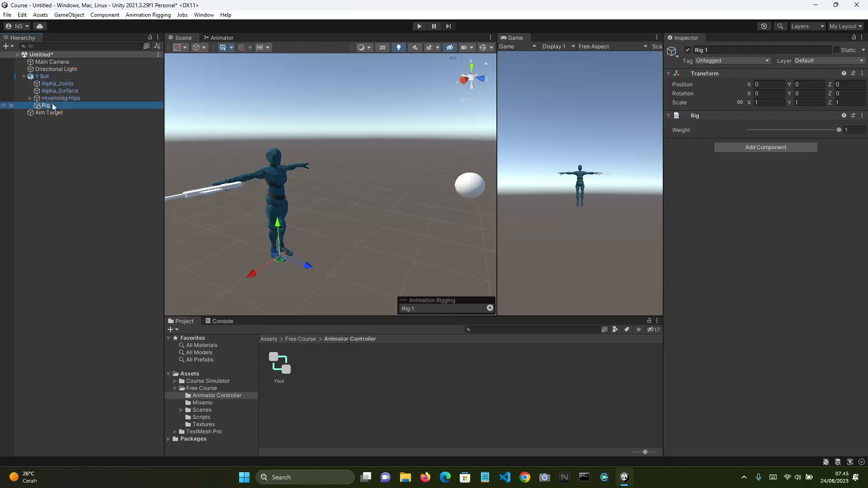
pyautogui.rightClick(52, 104)
pyautogui.click(97, 238)
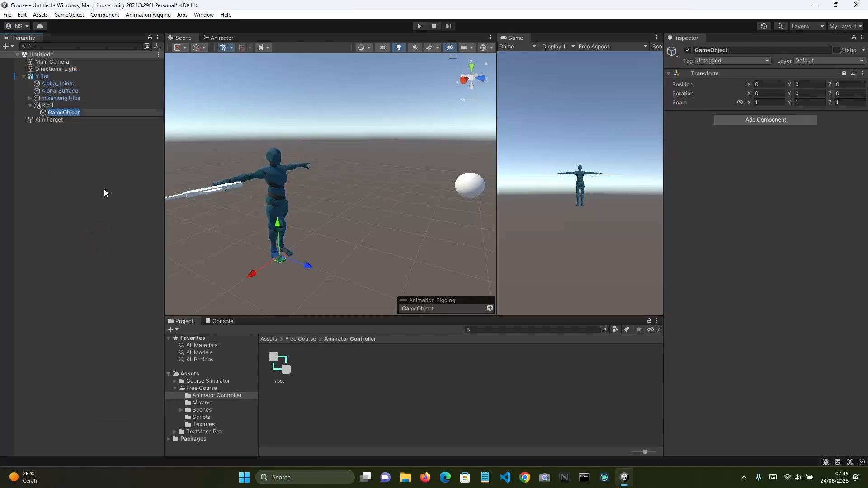
pyautogui.write('Spine Aim')
pyautogui.press('Return')
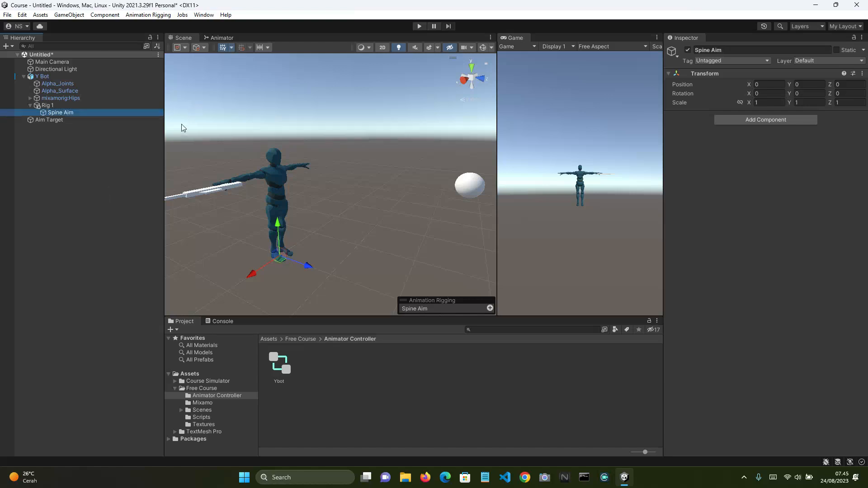
# Add a Multi-Aim Constraint component to Spine Aim
pyautogui.click(726, 120)
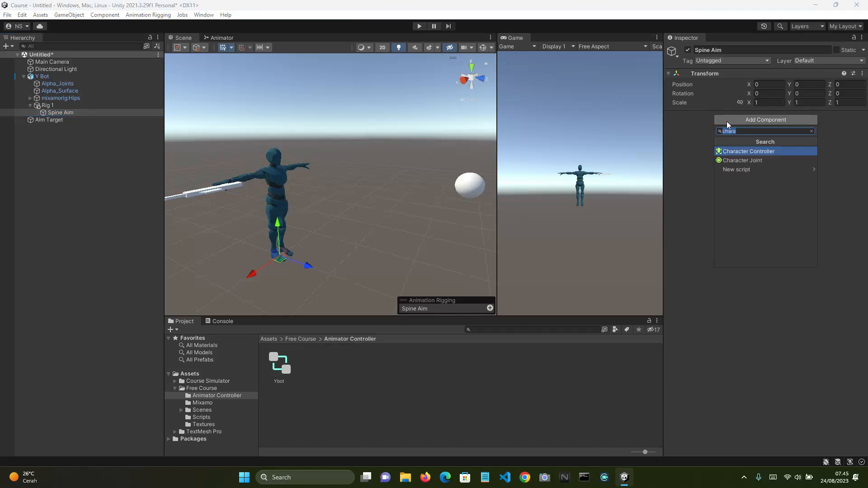
pyautogui.write('aim')
pyautogui.press('Down')
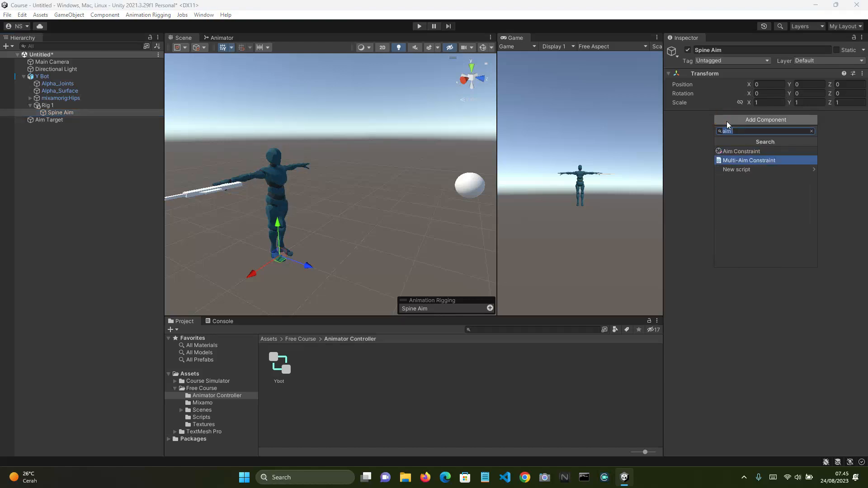
pyautogui.press('Return')
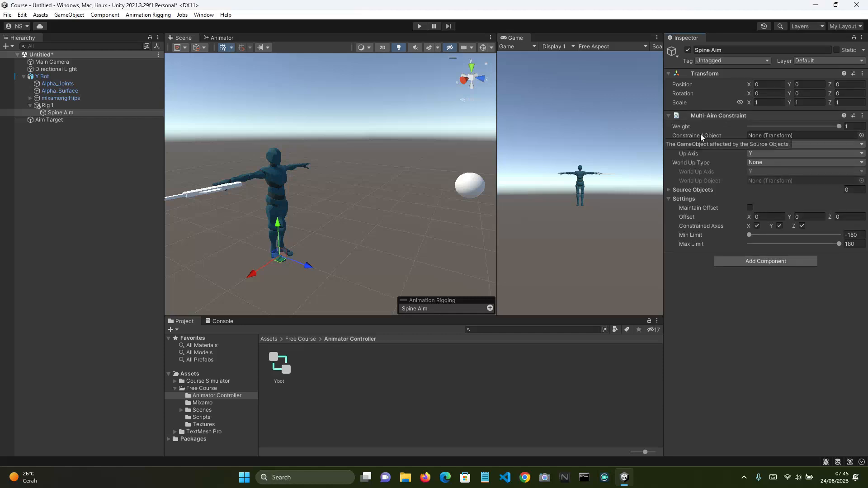
# Assign mixamorig:Spine as the Constrained Object of Spine Aim's Multi-Aim Constraint
pyautogui.click(862, 136)
pyautogui.write('sp')
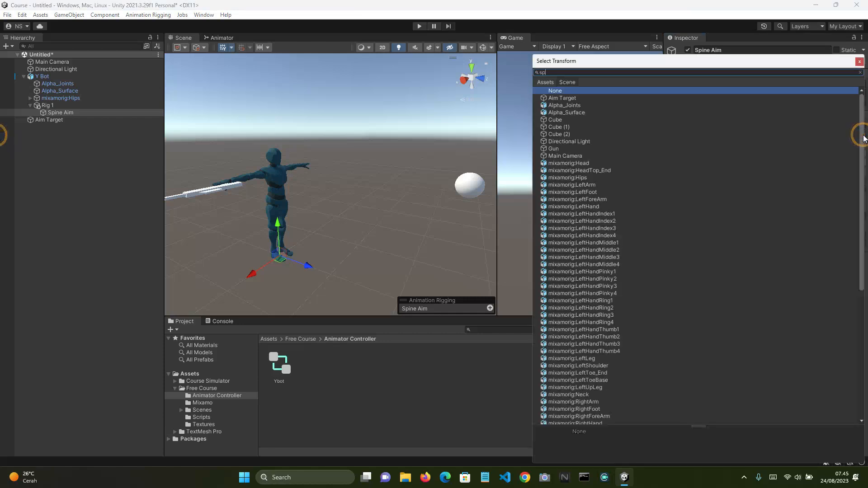
pyautogui.press('Down')
pyautogui.press('Down')
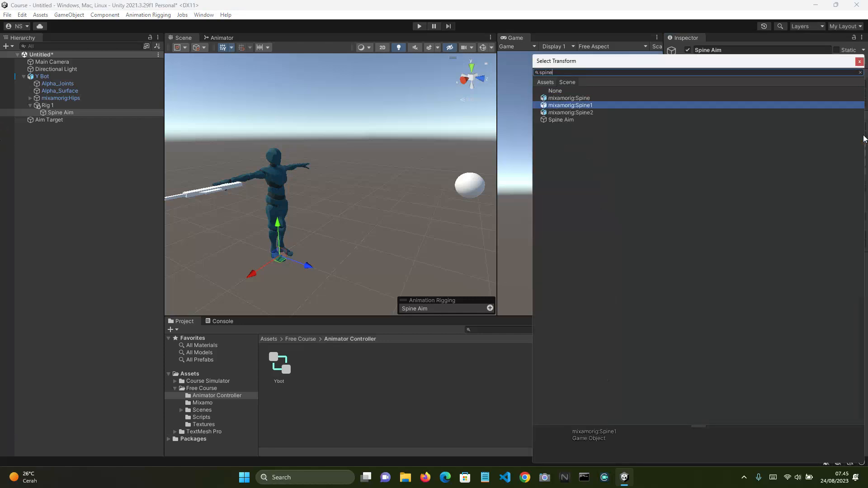
pyautogui.press('Up')
pyautogui.press('Return')
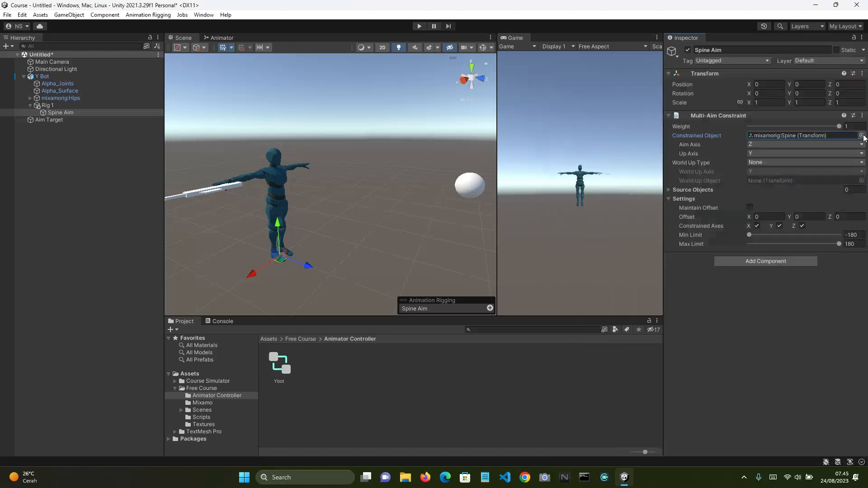
# Examine the local axes of mixamorig:Spine with the rotation gizmo at its pivot, and return to Spine Aim
pyautogui.click(829, 136)
pyautogui.click(90, 119)
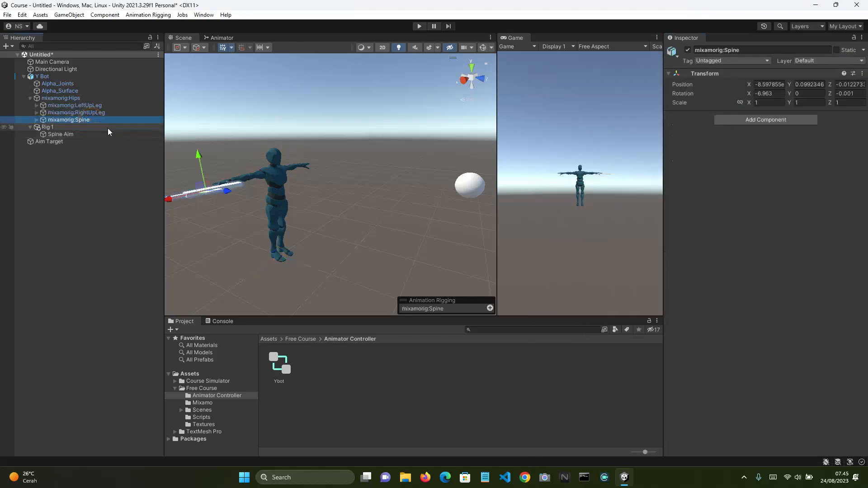
pyautogui.press('e')
pyautogui.click(203, 49)
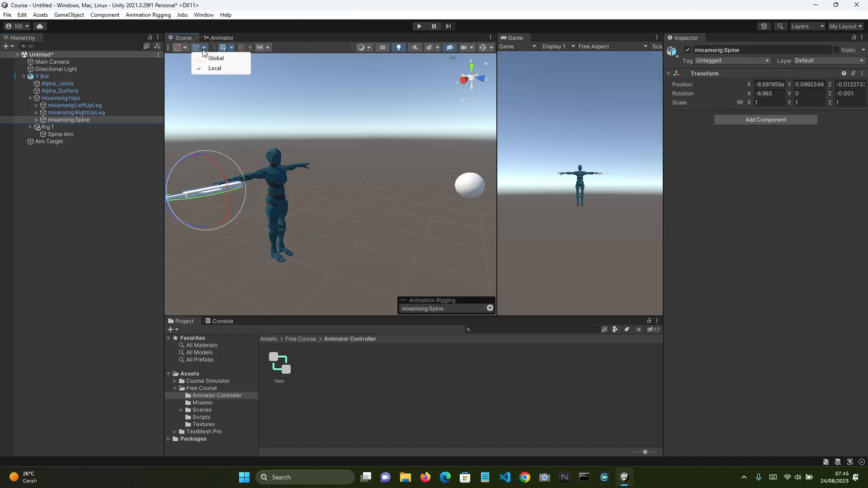
pyautogui.click(195, 68)
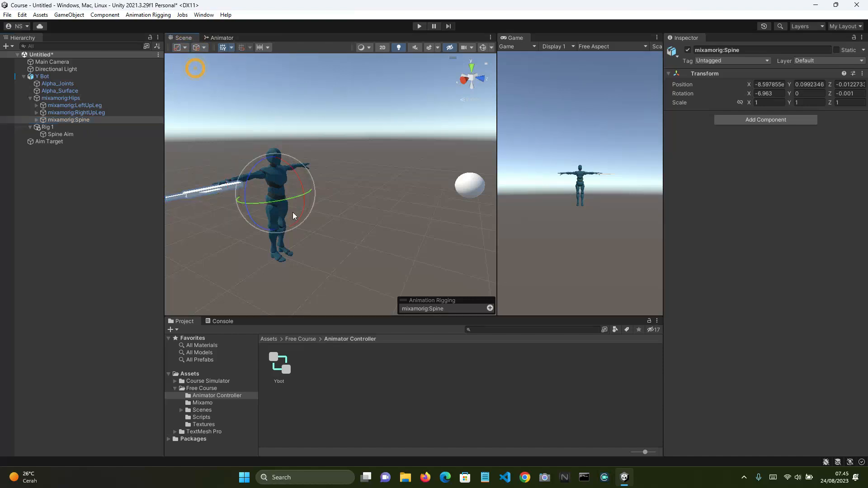
pyautogui.moveTo(299, 183); pyautogui.dragTo(355, 202)
pyautogui.click(83, 134)
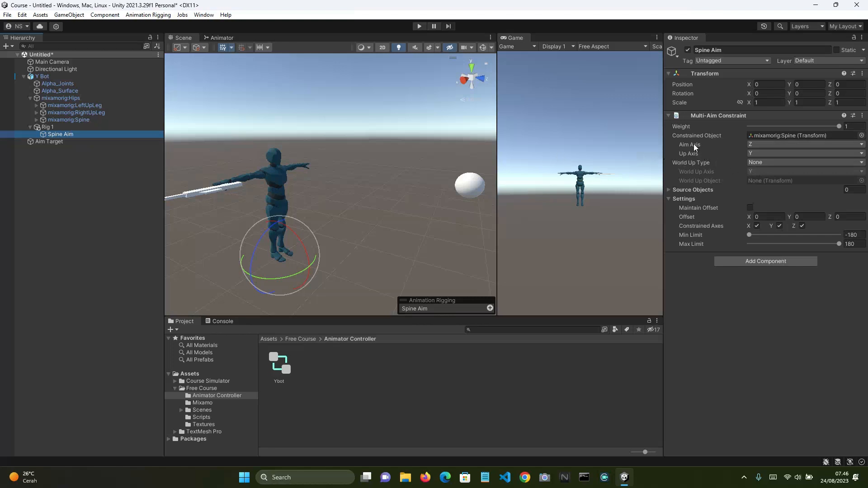
# Examine the local axes of mixamorig:Spine with the move gizmo in Pivot mode and Local orientation
pyautogui.click(768, 135)
pyautogui.click(102, 121)
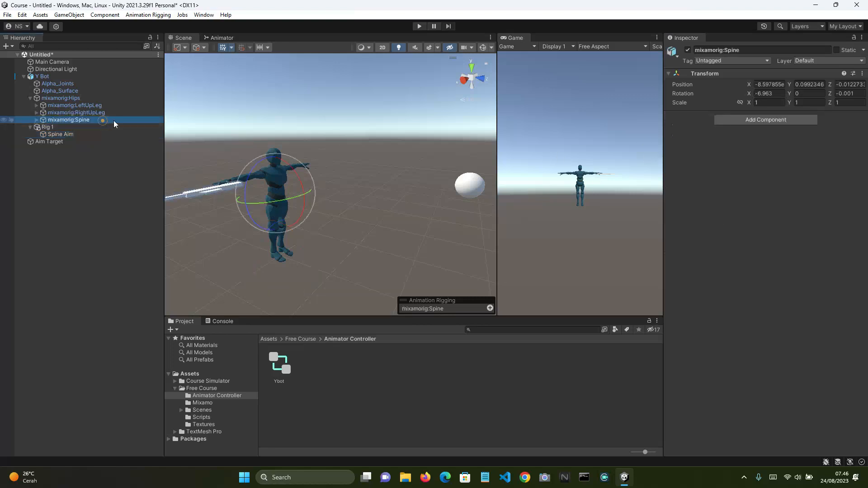
pyautogui.press('w')
pyautogui.scroll(5, 338, 171)
pyautogui.moveTo(291, 183); pyautogui.dragTo(360, 176, button='middle')
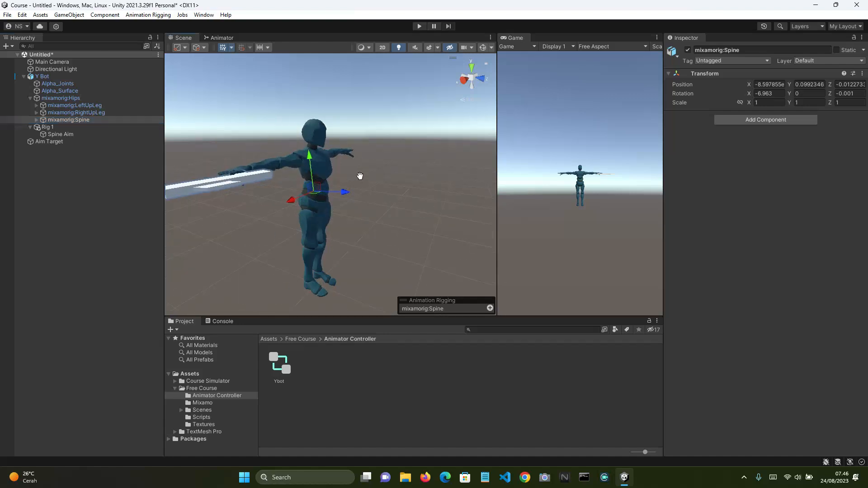
pyautogui.click(202, 51)
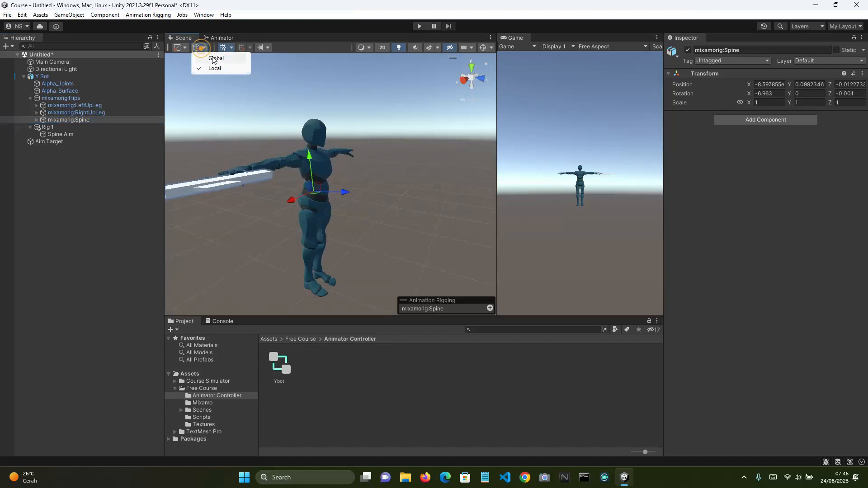
pyautogui.click(207, 71)
pyautogui.click(185, 47)
pyautogui.click(192, 71)
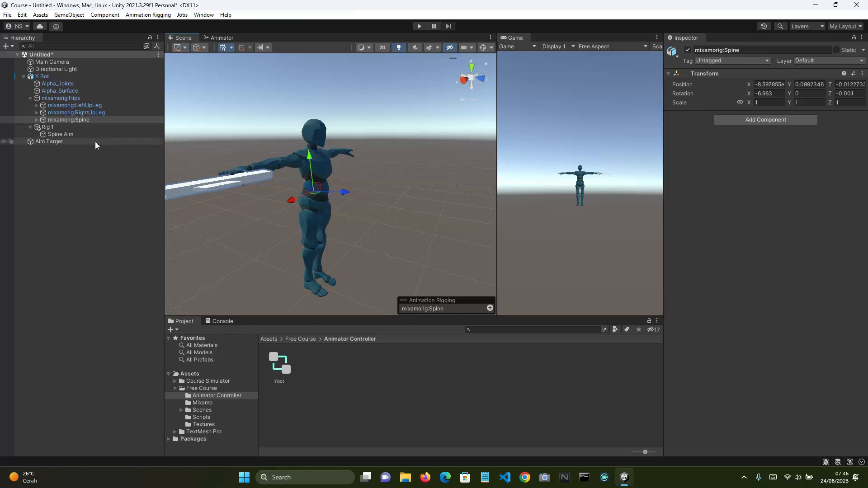
# Compare the Aim Axis options of Spine Aim's Multi-Aim Constraint with the forward direction of mixamorig:Spine
pyautogui.click(79, 133)
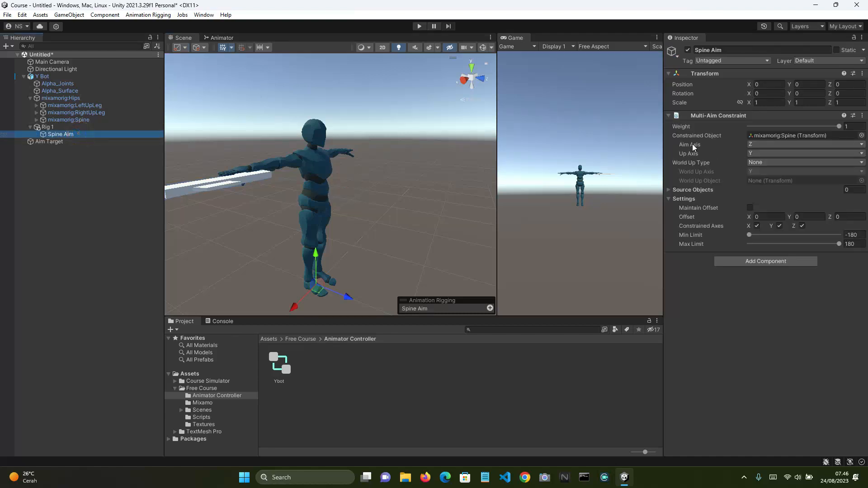
pyautogui.click(758, 144)
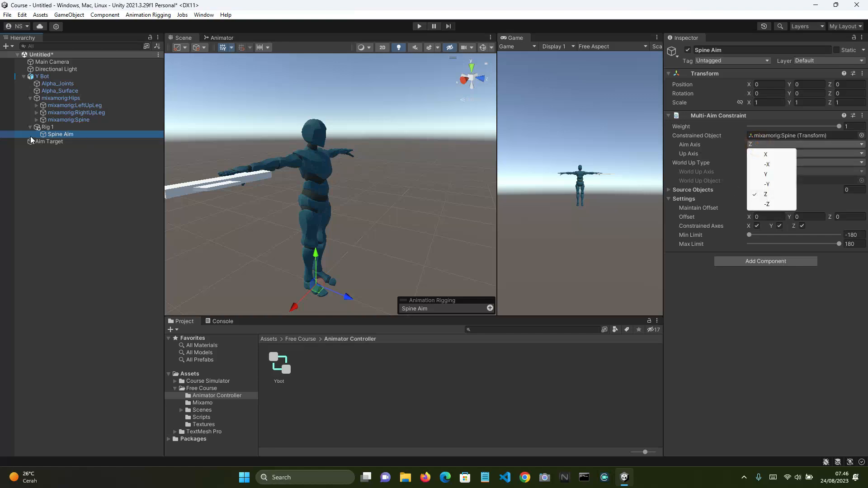
pyautogui.click(74, 119)
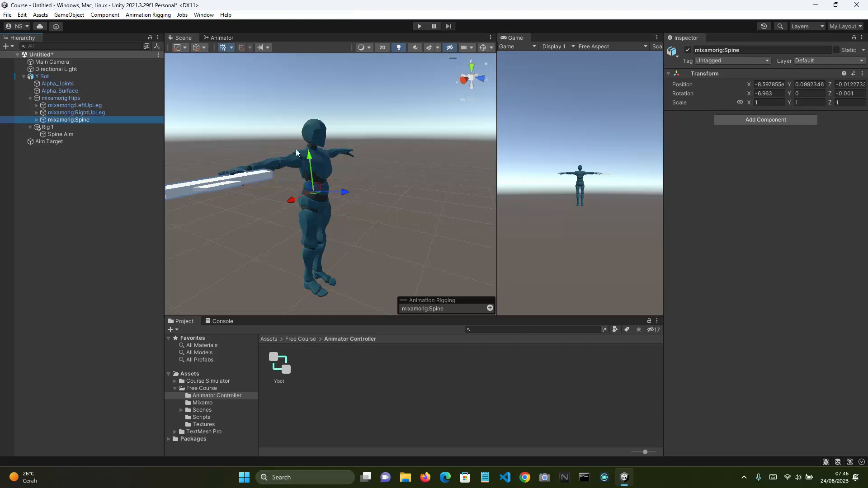
# Add Aim Target as a source object of Spine Aim's Multi-Aim Constraint
pyautogui.click(90, 134)
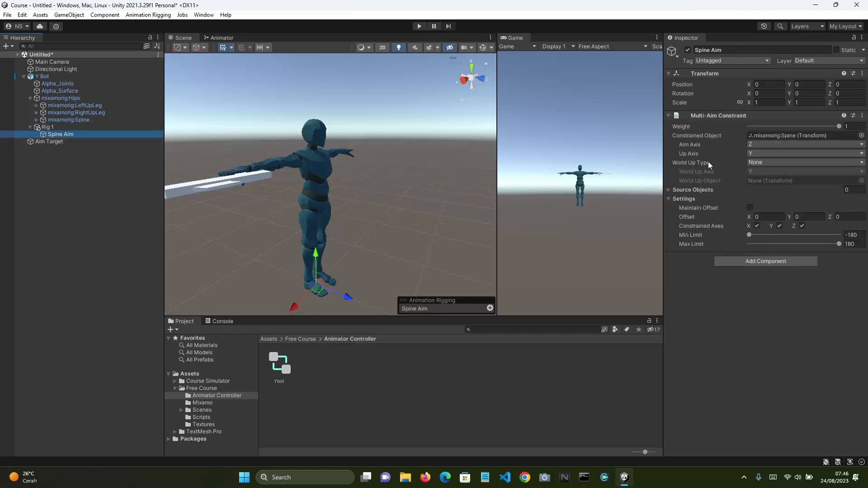
pyautogui.click(669, 190)
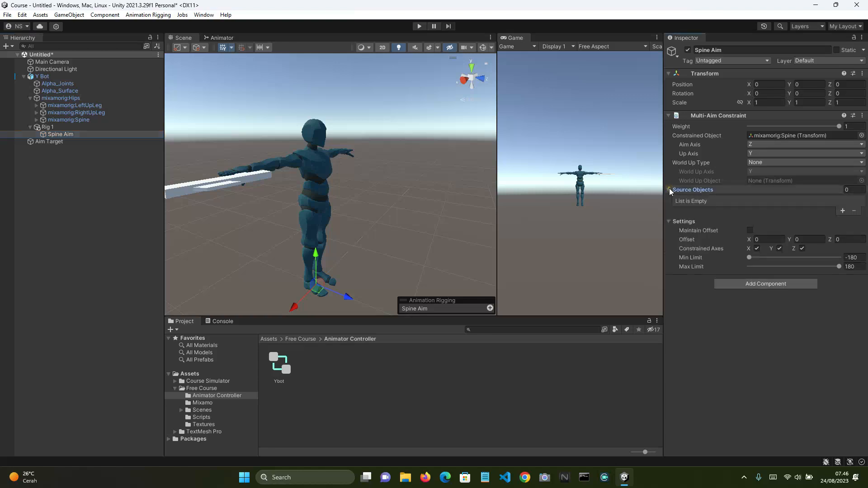
pyautogui.scroll(-4, 410, 161)
pyautogui.moveTo(426, 206); pyautogui.dragTo(376, 208, button='middle')
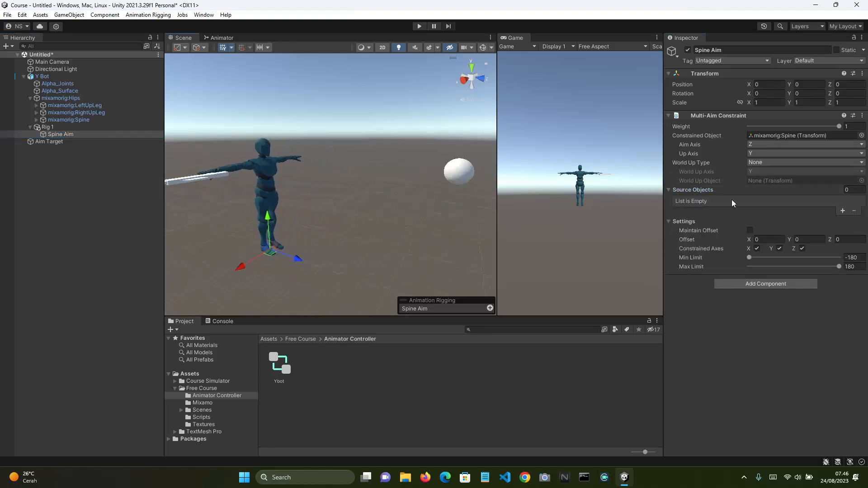
pyautogui.click(843, 212)
pyautogui.moveTo(50, 141); pyautogui.dragTo(704, 198)
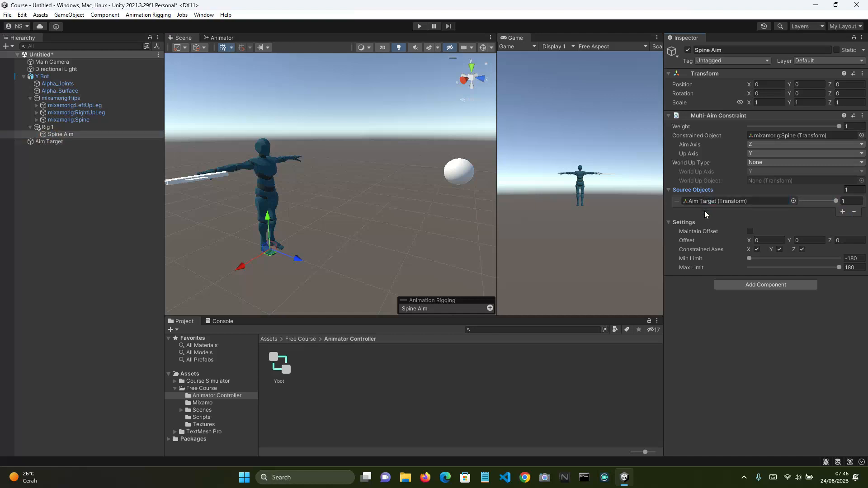
# Play the scene and move Aim Target around while checking from several sides how the spine and gun follow it
pyautogui.click(418, 26)
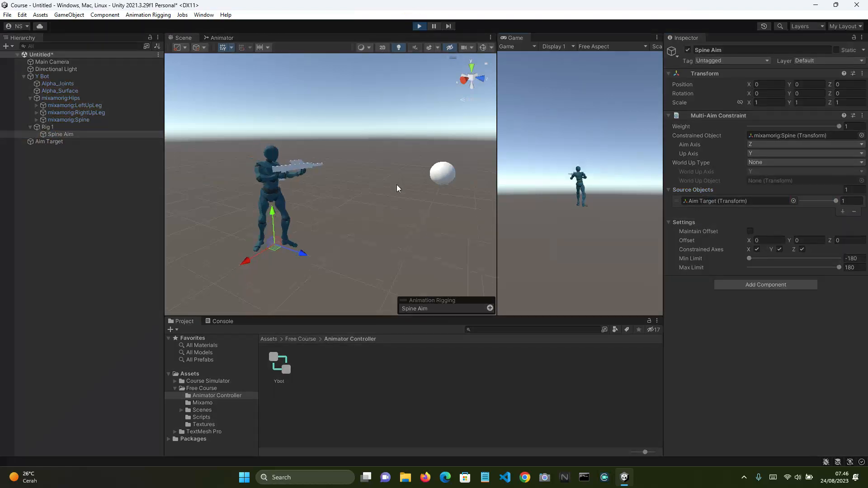
pyautogui.keyDown('alt'); pyautogui.moveTo(436, 165); pyautogui.dragTo(333, 219); pyautogui.keyUp('alt')
pyautogui.keyDown('alt'); pyautogui.moveTo(261, 172); pyautogui.dragTo(457, 168); pyautogui.keyUp('alt')
pyautogui.scroll(2, 293, 162)
pyautogui.scroll(4, 293, 162)
pyautogui.keyDown('alt'); pyautogui.moveTo(267, 193); pyautogui.dragTo(464, 168); pyautogui.keyUp('alt')
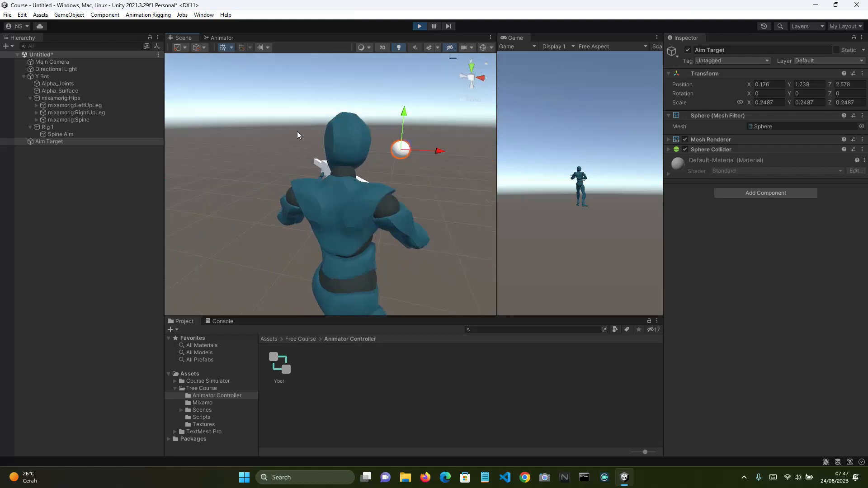
pyautogui.keyDown('alt'); pyautogui.moveTo(425, 216); pyautogui.dragTo(217, 217); pyautogui.keyUp('alt')
pyautogui.scroll(-4, 389, 194)
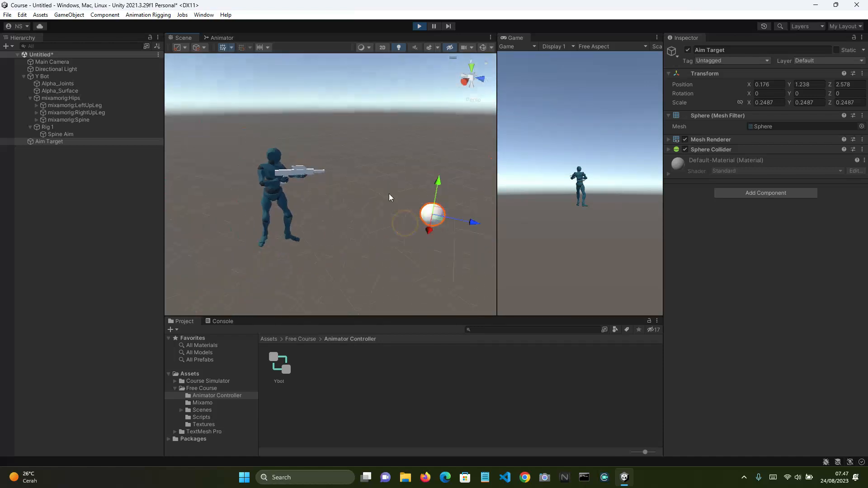
pyautogui.keyDown('alt'); pyautogui.moveTo(388, 193); pyautogui.dragTo(291, 229); pyautogui.keyUp('alt')
pyautogui.moveTo(360, 253); pyautogui.dragTo(380, 237)
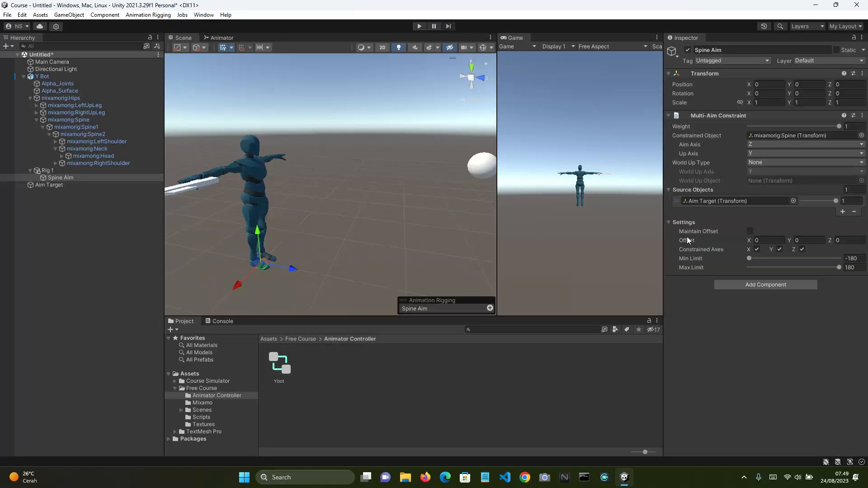
# In Play mode, tune the Y Offset of Spine Aim's Multi-Aim Constraint to about 41.57 so the gun turns toward the sphere
pyautogui.click(420, 26)
pyautogui.moveTo(788, 240); pyautogui.dragTo(710, 228)
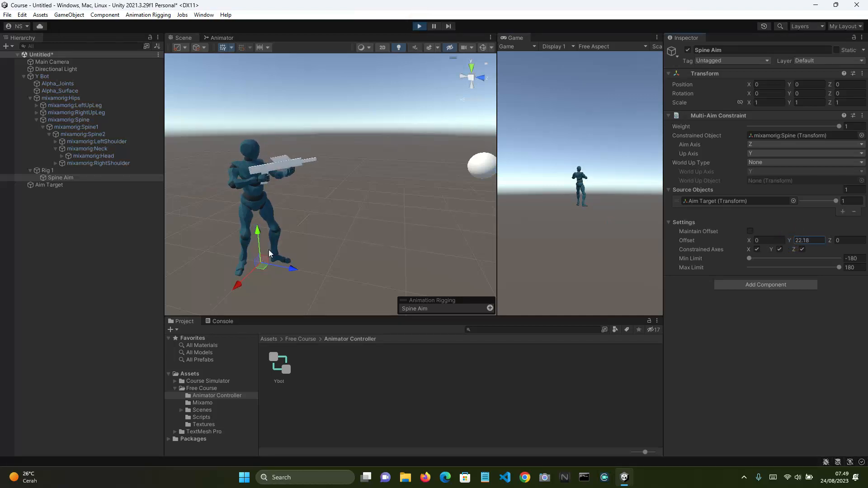
pyautogui.keyDown('alt'); pyautogui.moveTo(342, 158); pyautogui.dragTo(610, 235); pyautogui.keyUp('alt')
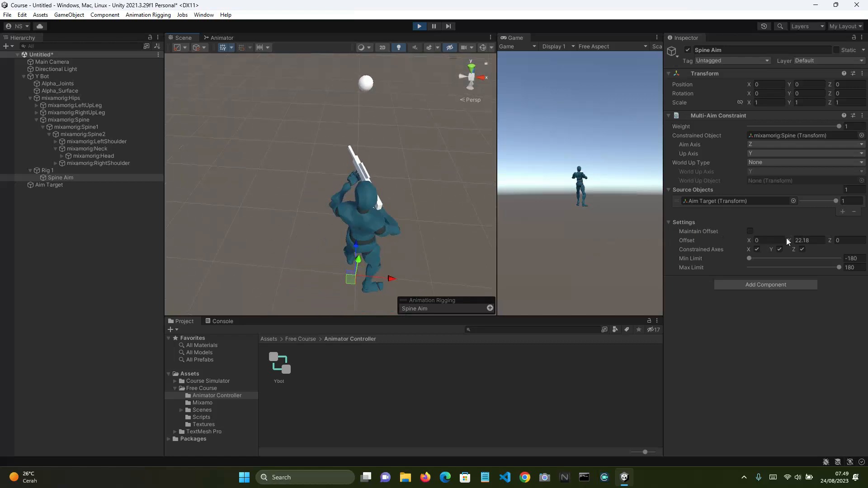
pyautogui.moveTo(790, 241); pyautogui.dragTo(232, 217)
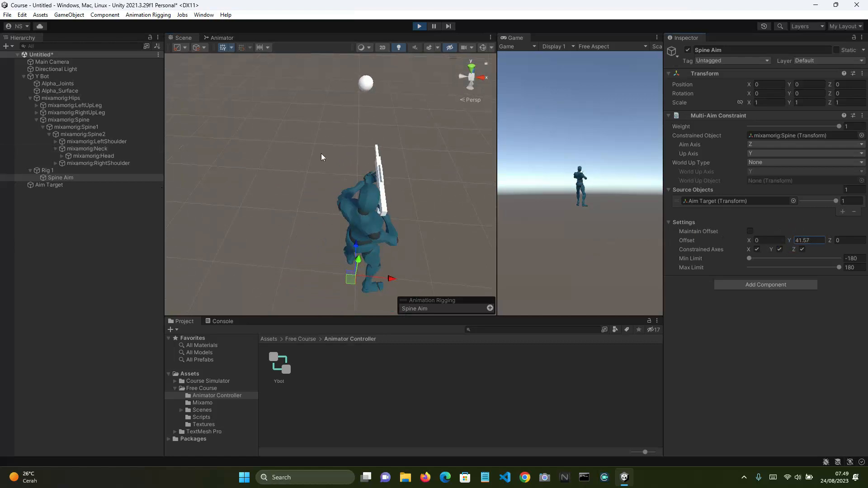
# Move Aim Target sideways and upward to about X 1.77, Y 2.91 to test how the spine follows it
pyautogui.keyDown('alt'); pyautogui.moveTo(321, 155); pyautogui.dragTo(253, 155); pyautogui.keyUp('alt')
pyautogui.click(58, 185)
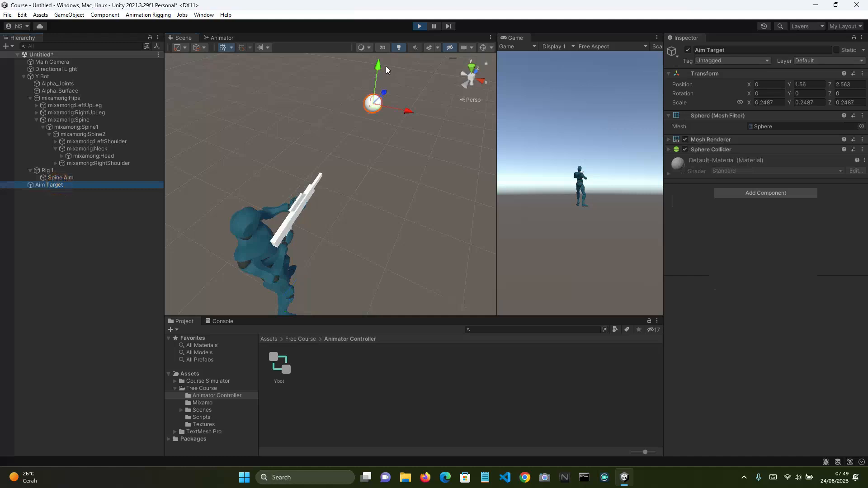
pyautogui.moveTo(378, 66)
pyautogui.mouseDown()
pyautogui.moveTo(378, 233)
pyautogui.moveTo(378, 69)
pyautogui.mouseUp()
pyautogui.moveTo(407, 116); pyautogui.dragTo(531, 182)
pyautogui.keyDown('alt'); pyautogui.moveTo(382, 196); pyautogui.dragTo(452, 135); pyautogui.keyUp('alt')
pyautogui.moveTo(402, 95); pyautogui.dragTo(359, 25)
pyautogui.moveTo(413, 58); pyautogui.dragTo(433, 138, button='middle')
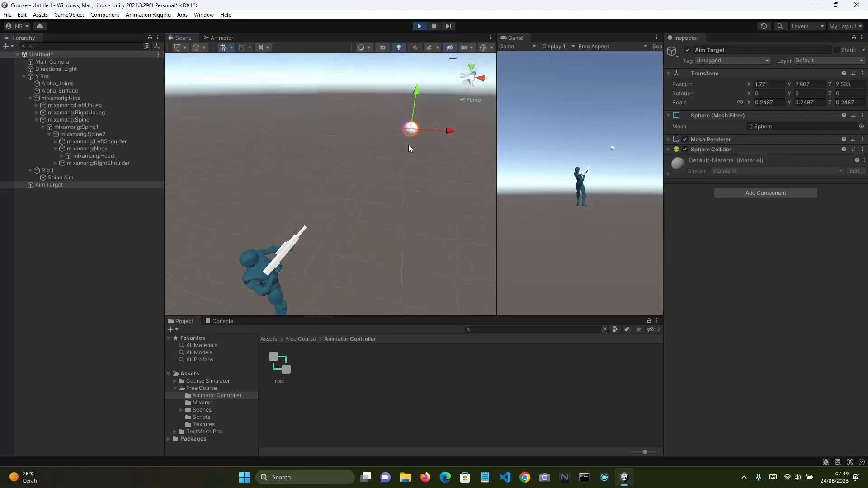
# Test extreme aiming by moving Aim Target above and behind the character to about X 0.31, Z -0.41, and back in front
pyautogui.keyDown('alt'); pyautogui.moveTo(408, 148); pyautogui.dragTo(280, 276); pyautogui.keyUp('alt')
pyautogui.keyDown('alt'); pyautogui.moveTo(343, 254); pyautogui.dragTo(333, 195); pyautogui.keyUp('alt')
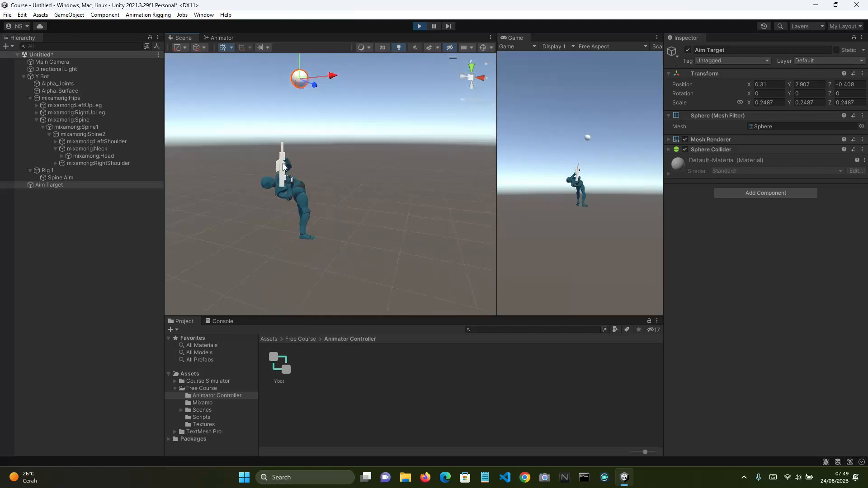
pyautogui.keyDown('alt'); pyautogui.moveTo(393, 165); pyautogui.dragTo(387, 165); pyautogui.keyUp('alt')
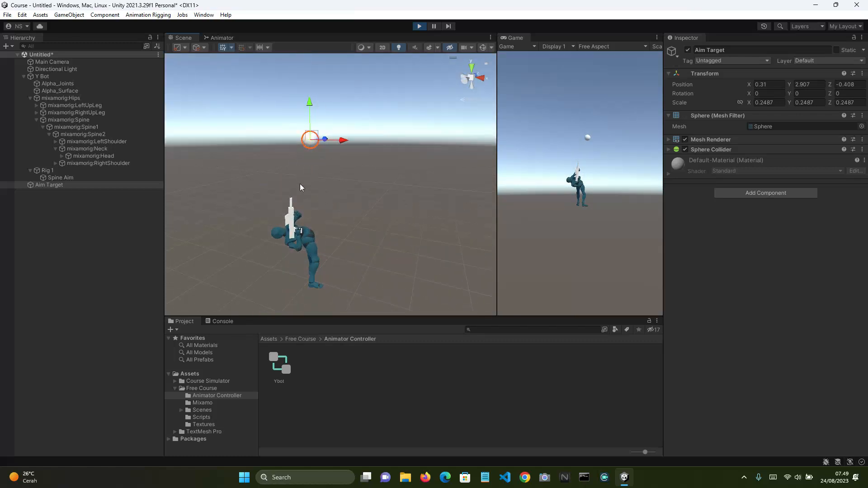
pyautogui.keyDown('alt'); pyautogui.moveTo(328, 207); pyautogui.dragTo(382, 188); pyautogui.keyUp('alt')
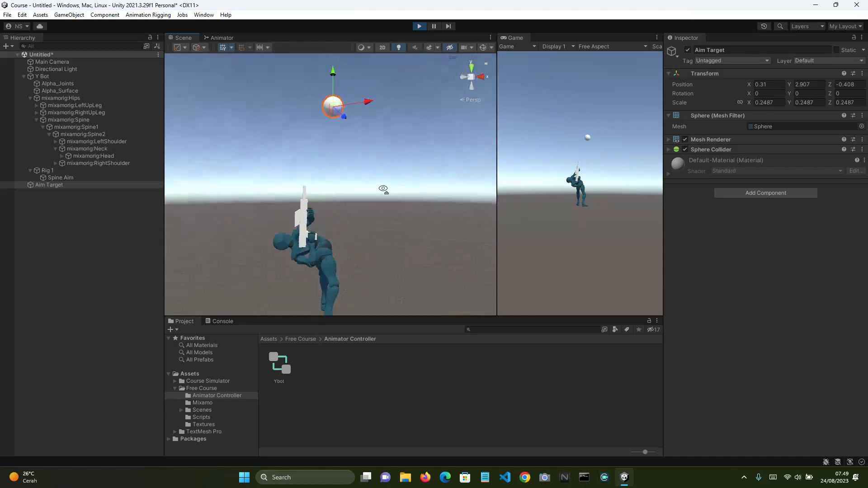
pyautogui.moveTo(334, 78); pyautogui.dragTo(333, 165)
pyautogui.keyDown('alt'); pyautogui.moveTo(348, 194); pyautogui.dragTo(362, 255); pyautogui.keyUp('alt')
pyautogui.moveTo(362, 261); pyautogui.dragTo(362, 144)
# Check the gun's aim from the side, lower Aim Target to about Y 0.75 to test downward aiming, and leave Play mode
pyautogui.click(100, 178)
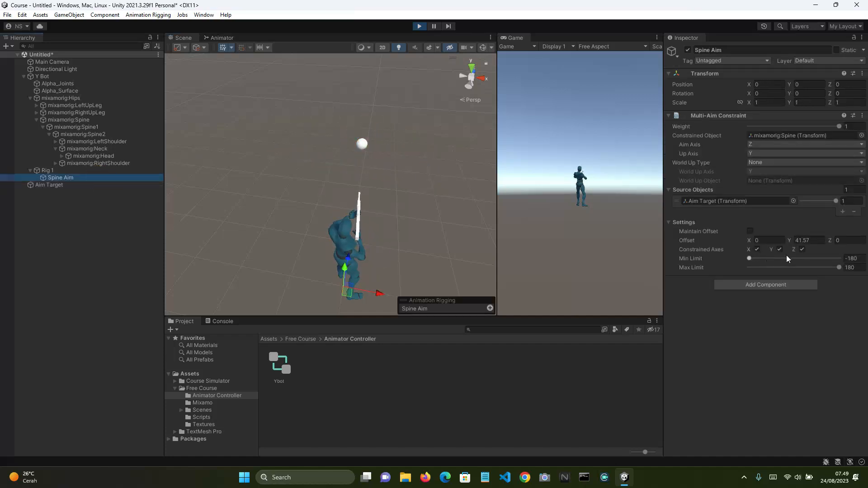
pyautogui.keyDown('alt'); pyautogui.moveTo(418, 213); pyautogui.dragTo(296, 156); pyautogui.keyUp('alt')
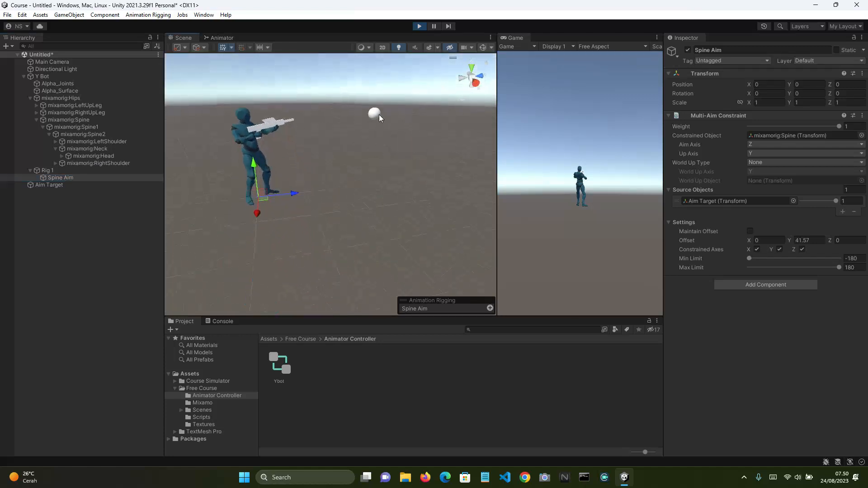
pyautogui.click(377, 115)
pyautogui.moveTo(378, 84); pyautogui.dragTo(375, 147)
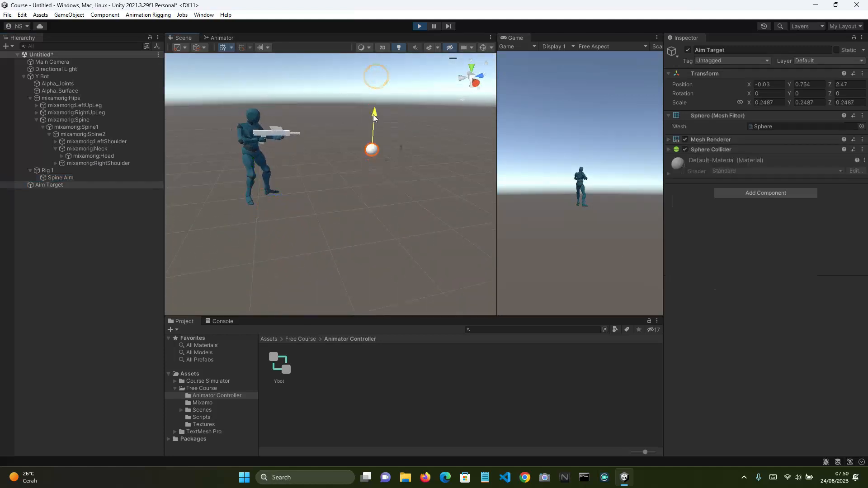
pyautogui.click(422, 26)
# Create an empty child object under Rig 1 and name it Hand Aim
pyautogui.click(77, 179)
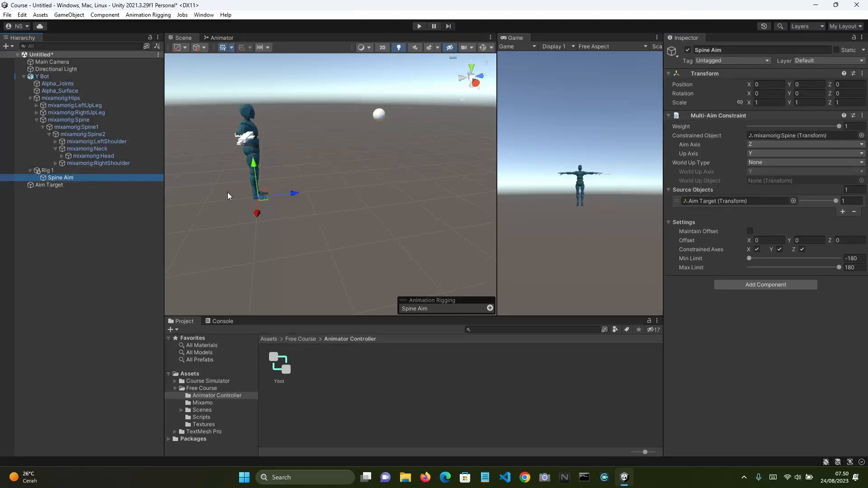
pyautogui.click(83, 171)
pyautogui.rightClick(54, 171)
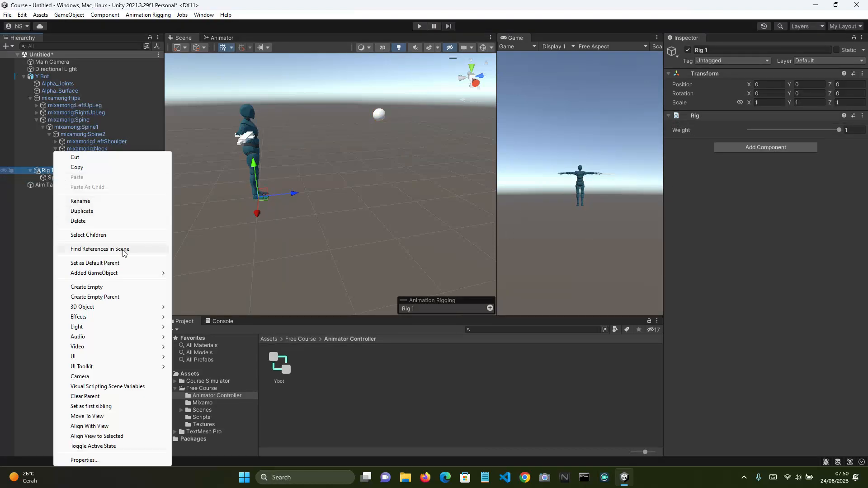
pyautogui.click(110, 286)
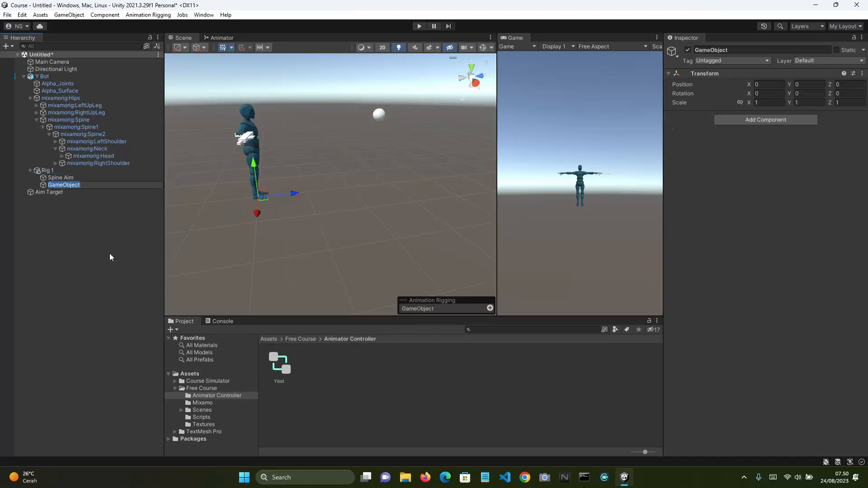
pyautogui.write('Hand Aim')
pyautogui.press('Return')
# Rename the Hand Aim object to Right Hand Aim
pyautogui.moveTo(455, 142); pyautogui.dragTo(370, 145, button='right')
pyautogui.click(102, 178)
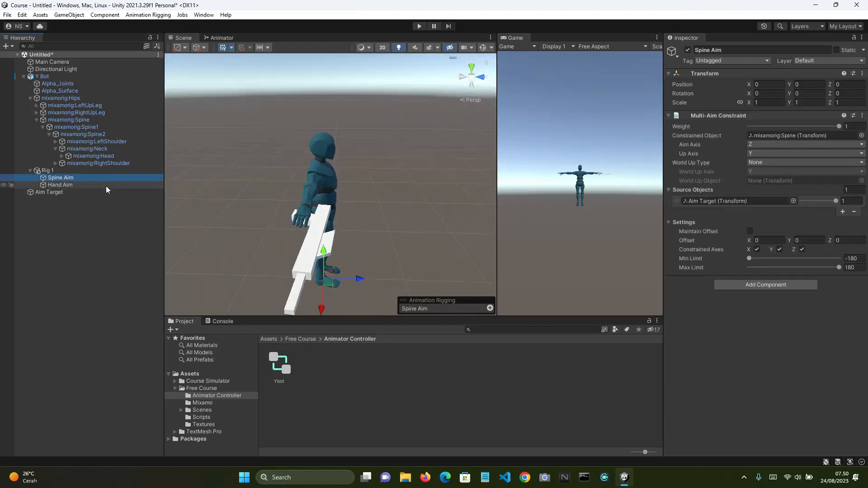
pyautogui.click(106, 186)
pyautogui.click(106, 186)
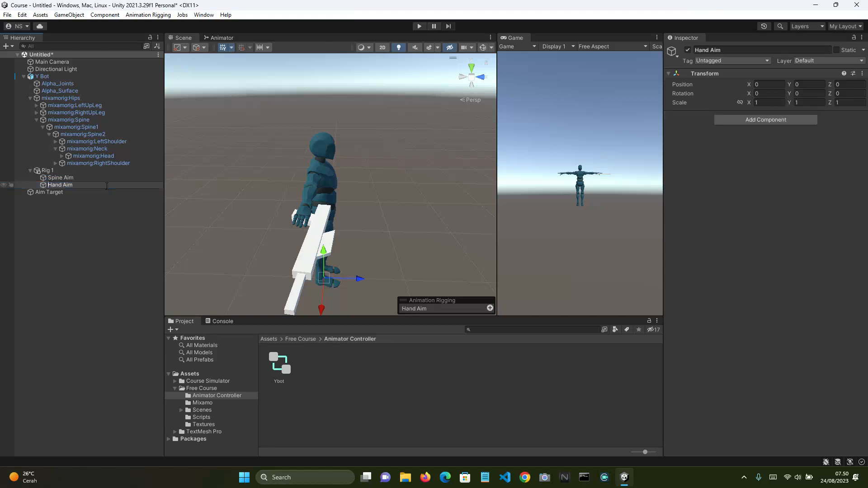
pyautogui.write('Right')
pyautogui.press('Return')
pyautogui.moveTo(340, 147); pyautogui.dragTo(402, 160, button='right')
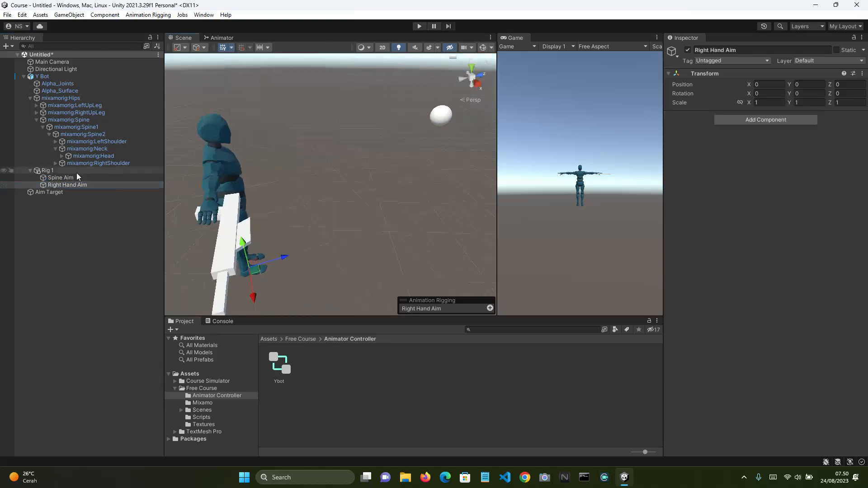
# Add a Multi-Aim Constraint component to Right Hand Aim
pyautogui.click(75, 184)
pyautogui.click(747, 120)
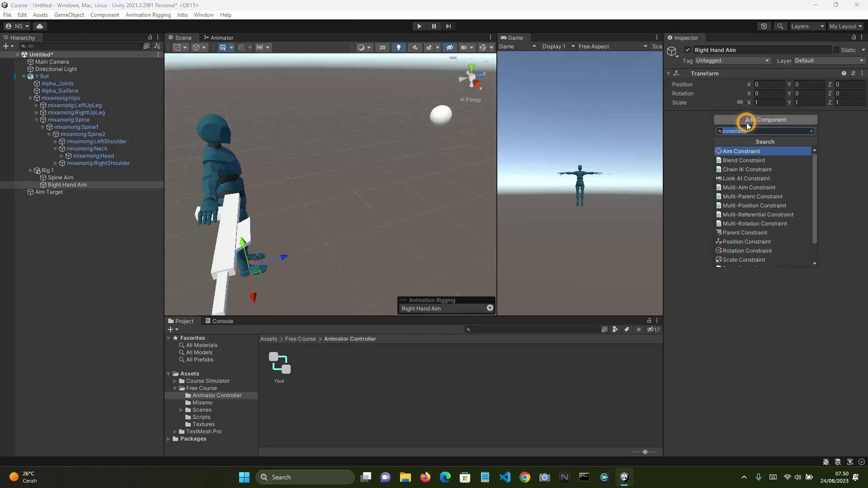
pyautogui.write('and Aim')
pyautogui.press('Down')
pyautogui.press('Return')
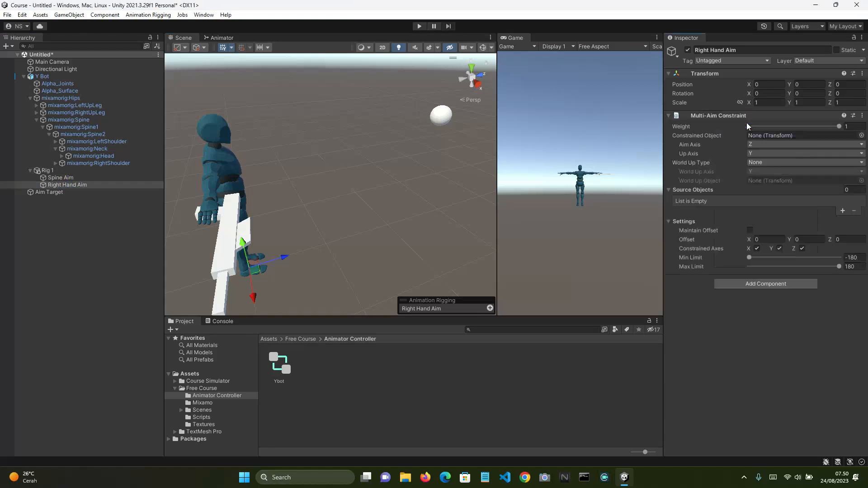
# Assign mixamorig:RightHand as the Constrained Object of Right Hand Aim's Multi-Aim Constraint
pyautogui.click(861, 135)
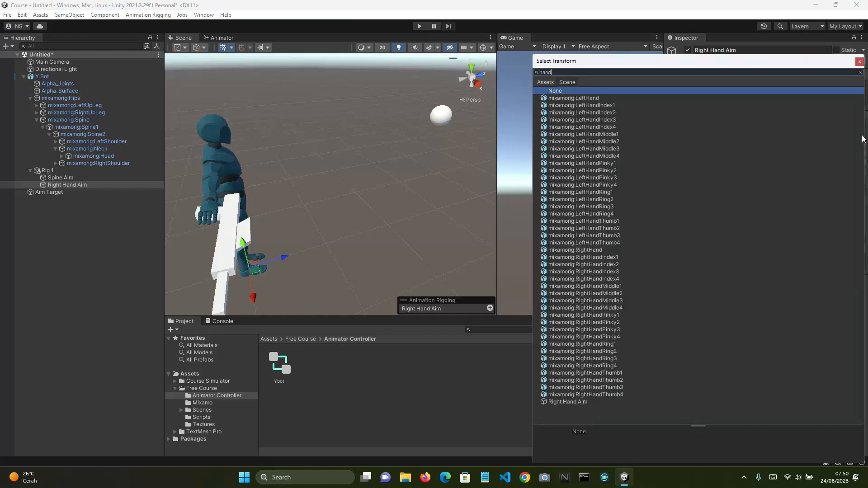
pyautogui.write('hand right')
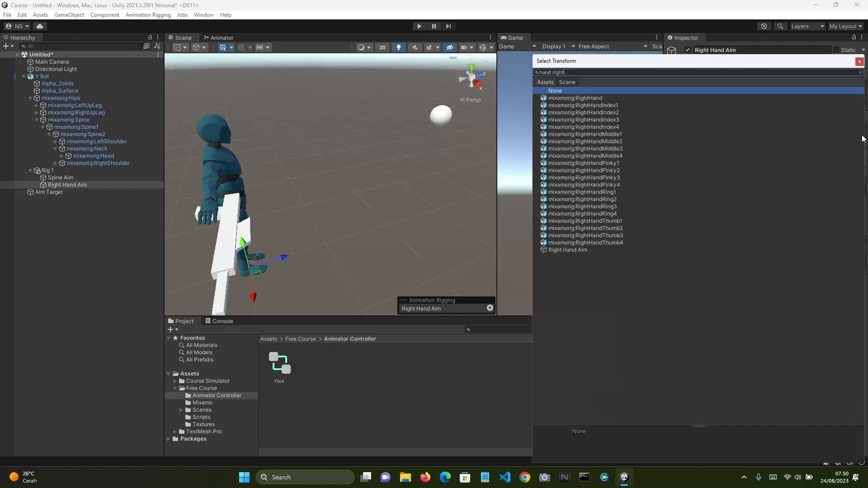
pyautogui.press('Down')
pyautogui.press('Return')
pyautogui.click(835, 136)
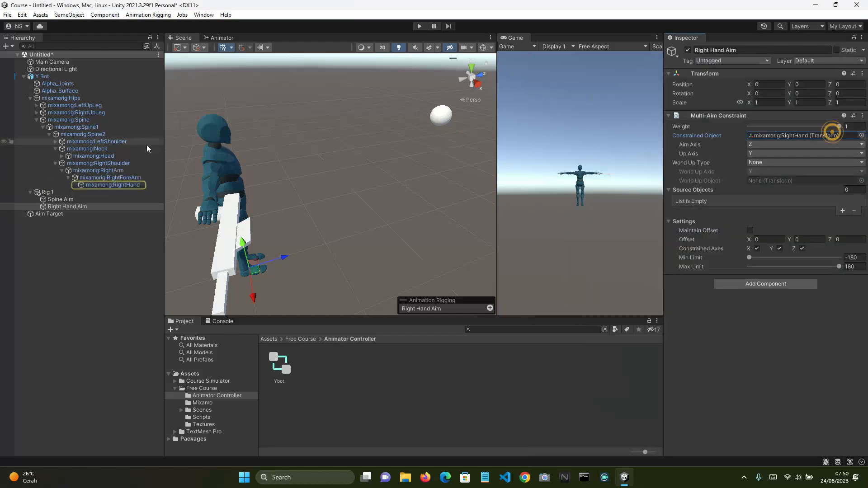
# Try rotating the mixamorig:RightHand bone about its X axis to about 75 degrees, and undo that rotation
pyautogui.click(131, 183)
pyautogui.press('e')
pyautogui.moveTo(219, 237)
pyautogui.mouseDown()
pyautogui.moveTo(222, 254)
pyautogui.moveTo(201, 109)
pyautogui.moveTo(217, 247)
pyautogui.mouseUp()
pyautogui.press('a')
pyautogui.moveTo(310, 177); pyautogui.dragTo(329, 186, button='right')
pyautogui.moveTo(341, 149); pyautogui.dragTo(359, 233)
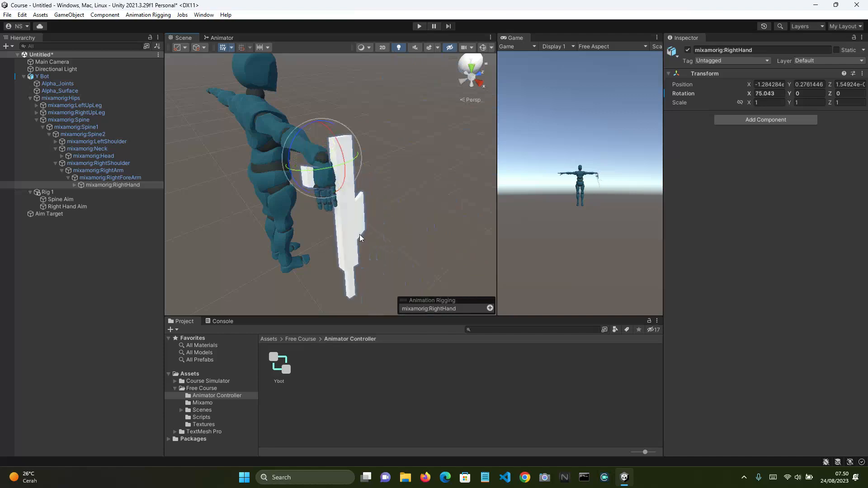
pyautogui.hotkey('ctrl', 'z')
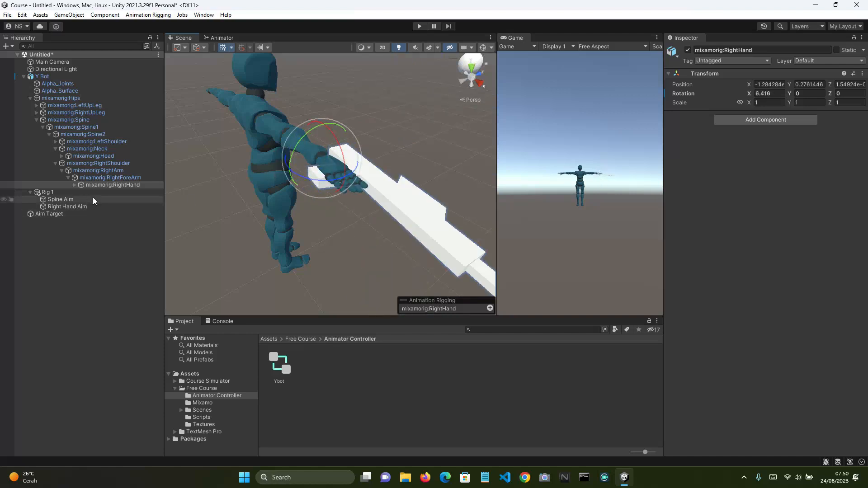
# Check the local axes of the right hand bone and set Right Hand Aim's Aim Axis to Y
pyautogui.click(73, 206)
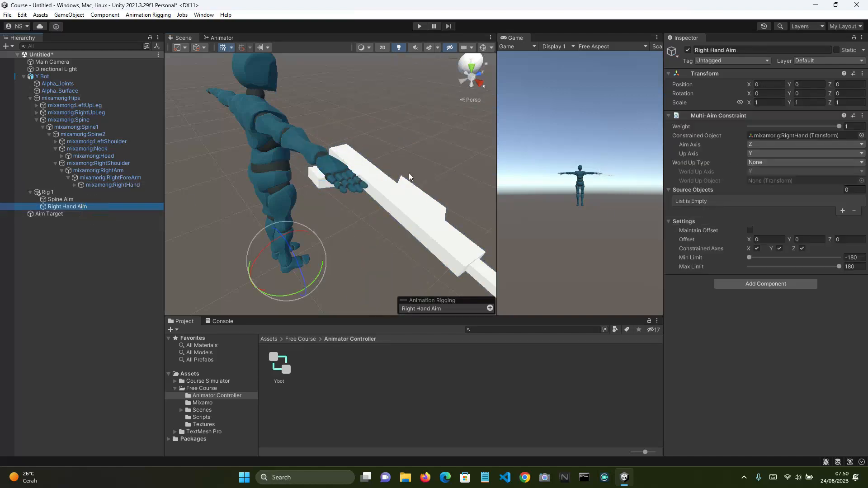
pyautogui.moveTo(393, 173); pyautogui.dragTo(421, 221, button='right')
pyautogui.click(134, 184)
pyautogui.press('w')
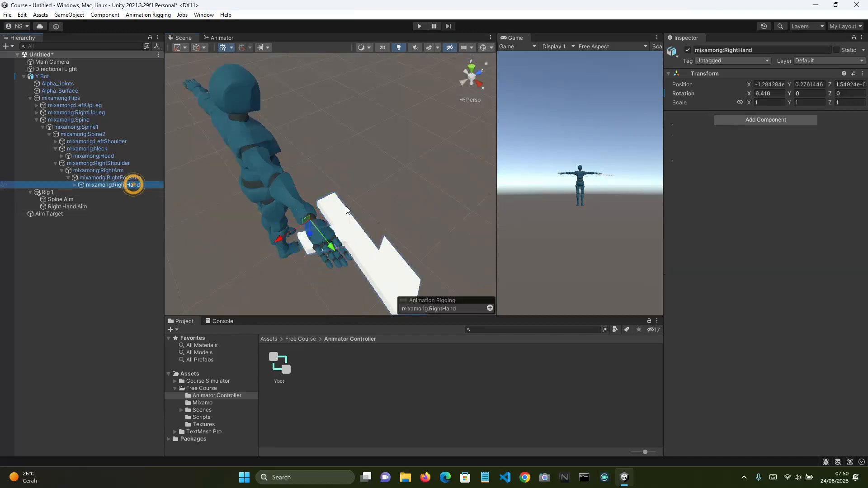
pyautogui.moveTo(347, 210); pyautogui.dragTo(324, 249, button='right')
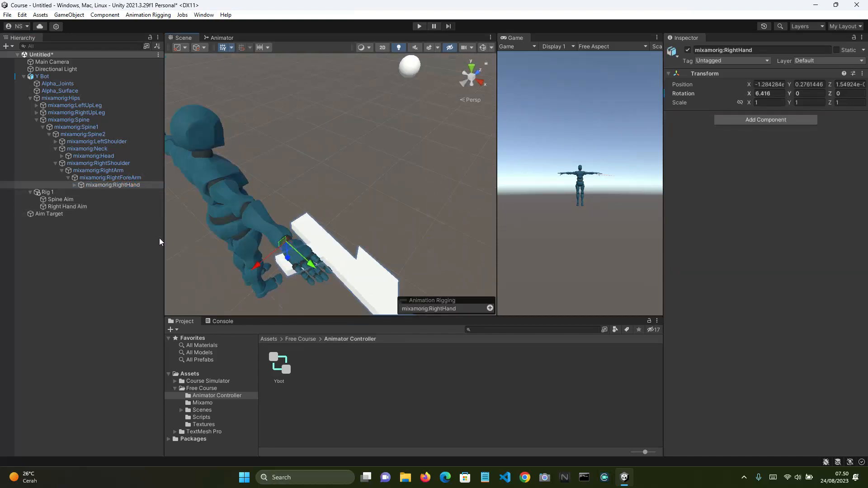
pyautogui.click(72, 206)
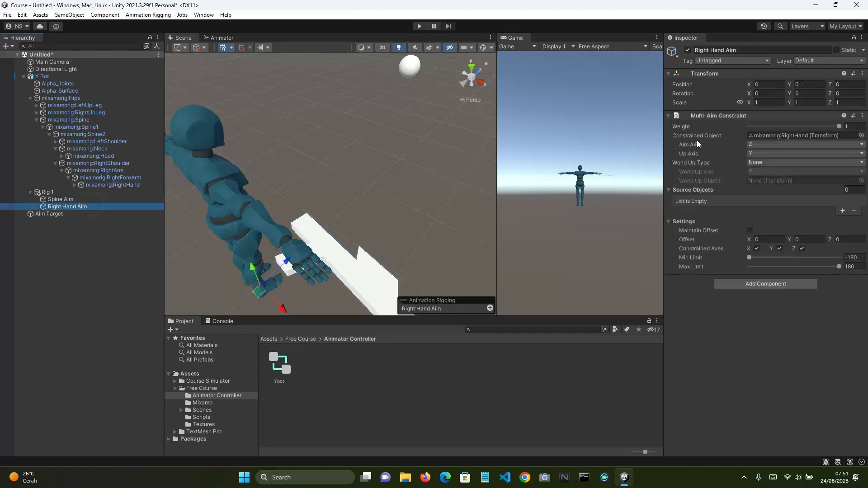
pyautogui.click(752, 144)
pyautogui.click(764, 171)
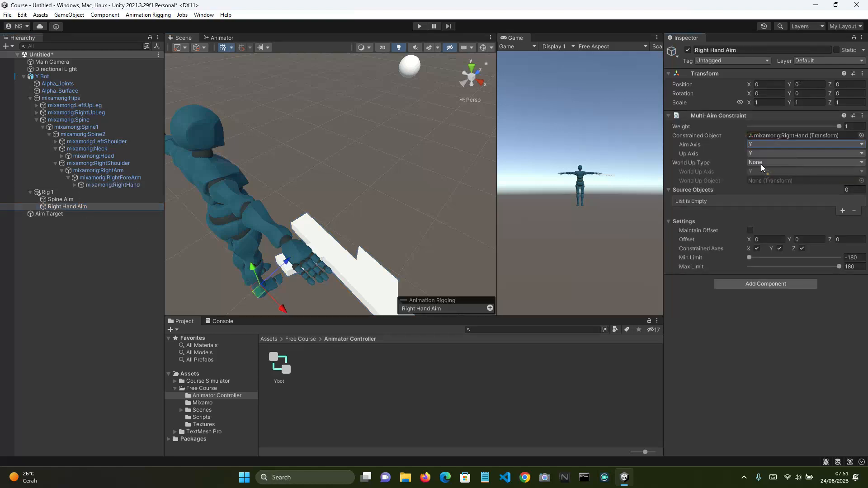
# Check the right hand's upward axis, set Right Hand Aim's Up Axis to -Z, and add Aim Target as a source object
pyautogui.click(136, 185)
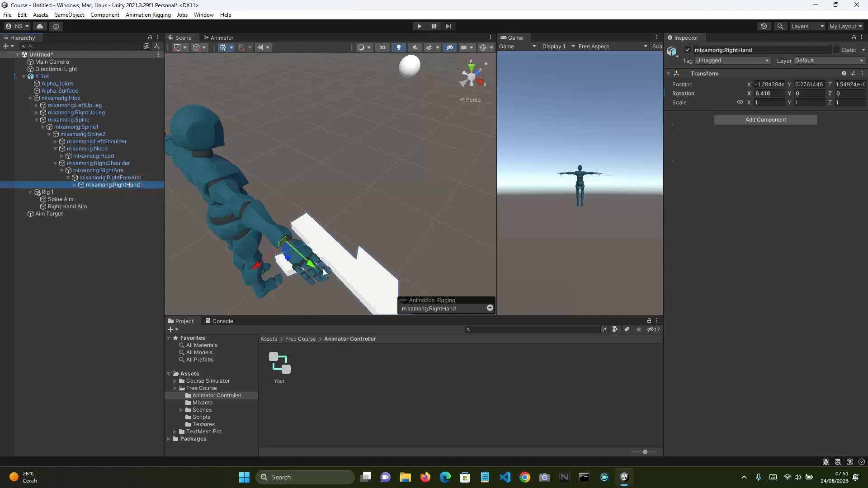
pyautogui.moveTo(337, 252); pyautogui.dragTo(343, 157, button='right')
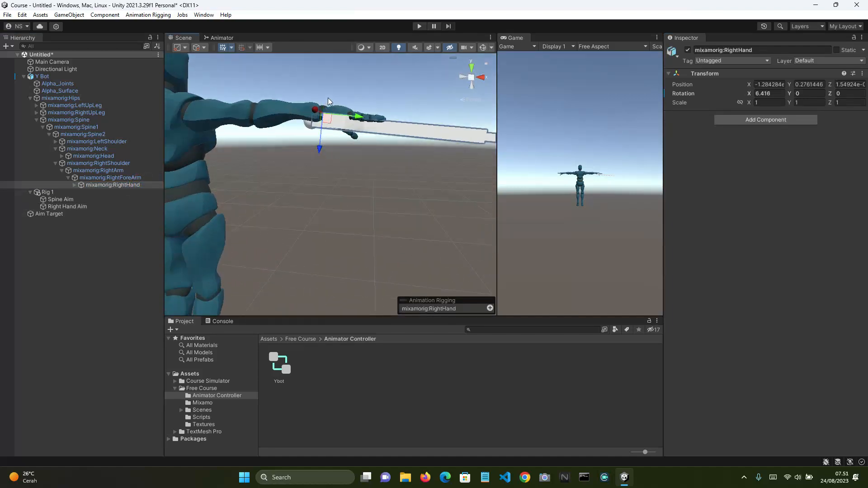
pyautogui.moveTo(327, 74); pyautogui.dragTo(352, 223, button='right')
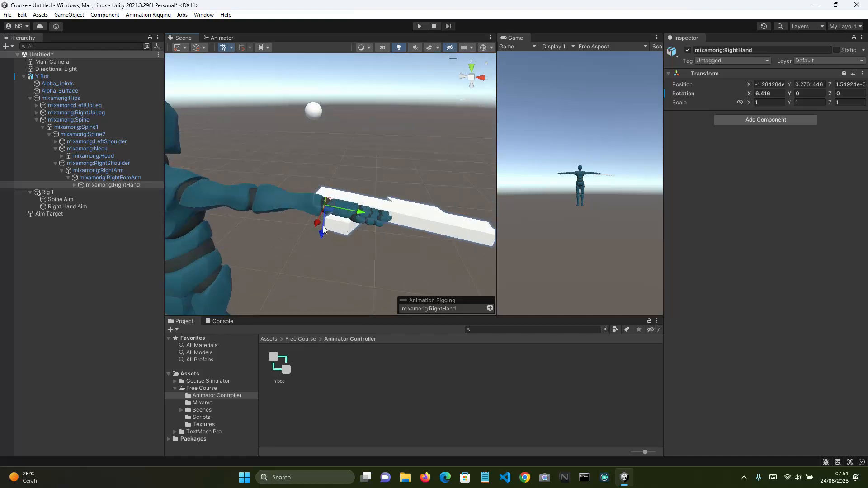
pyautogui.keyDown('alt'); pyautogui.moveTo(343, 234); pyautogui.dragTo(188, 142); pyautogui.keyUp('alt')
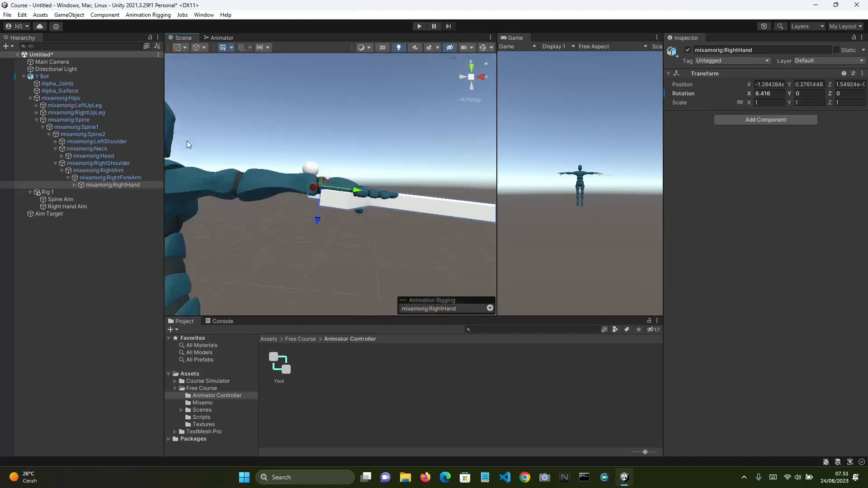
pyautogui.click(121, 208)
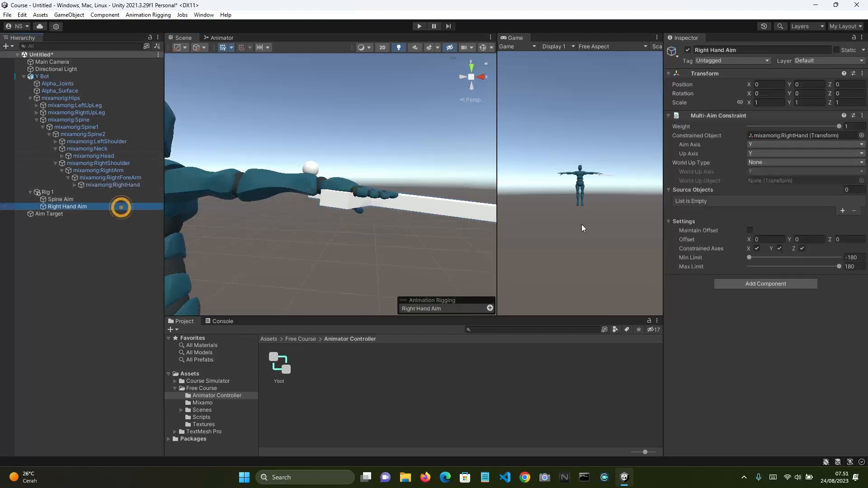
pyautogui.click(764, 153)
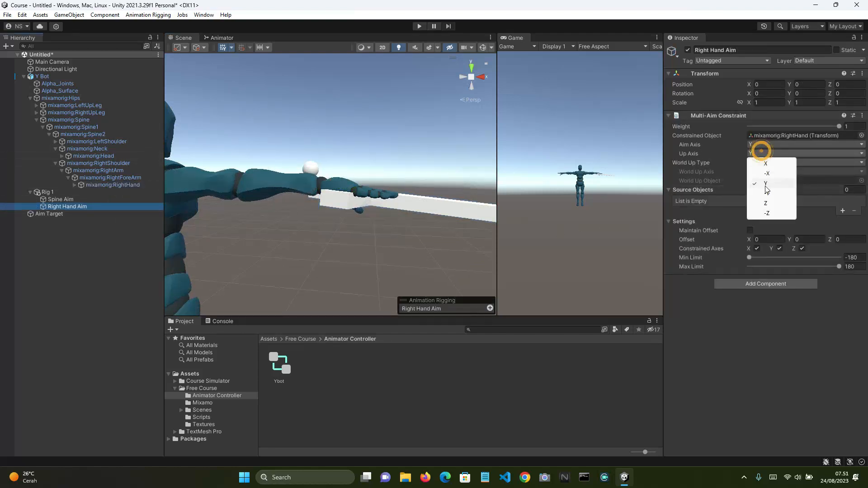
pyautogui.click(769, 212)
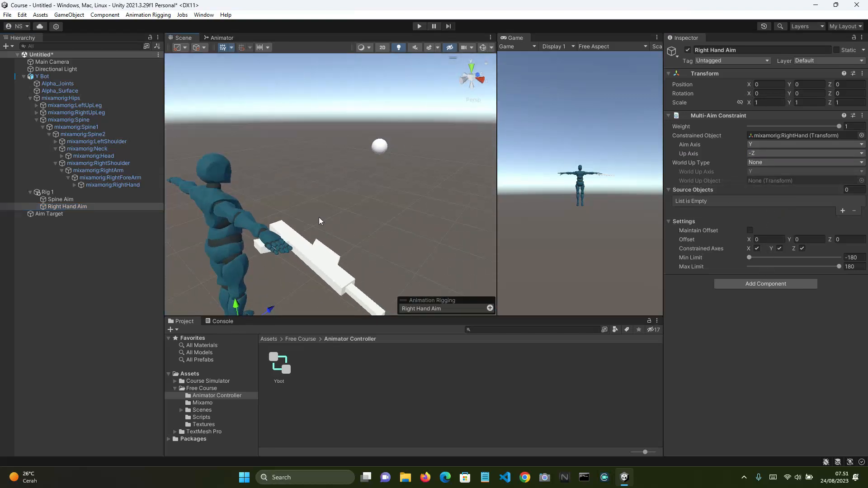
pyautogui.moveTo(43, 213); pyautogui.dragTo(709, 190)
# Enter Play mode and shift Aim Target sideways to about X -0.47 to test the gun's aim
pyautogui.click(417, 27)
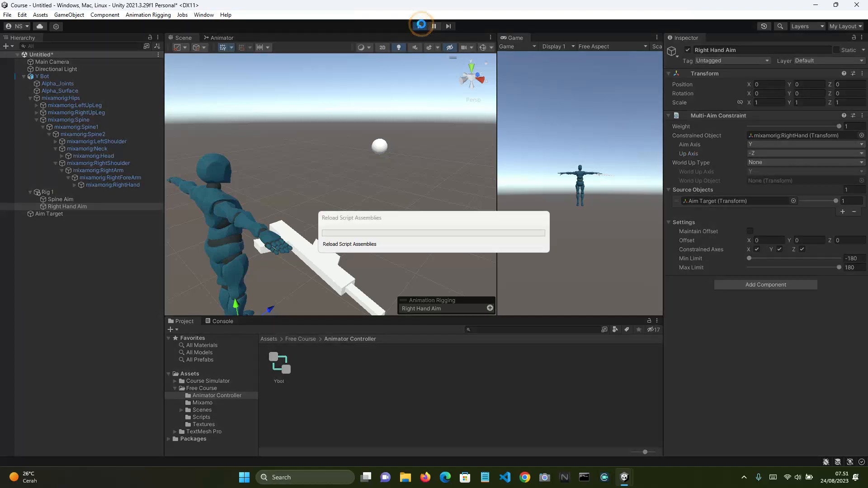
pyautogui.moveTo(357, 190); pyautogui.dragTo(337, 189, button='right')
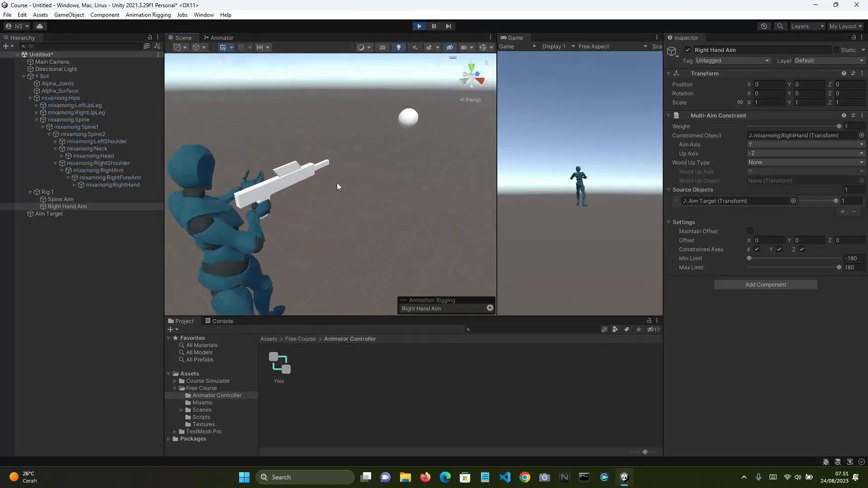
pyautogui.click(99, 214)
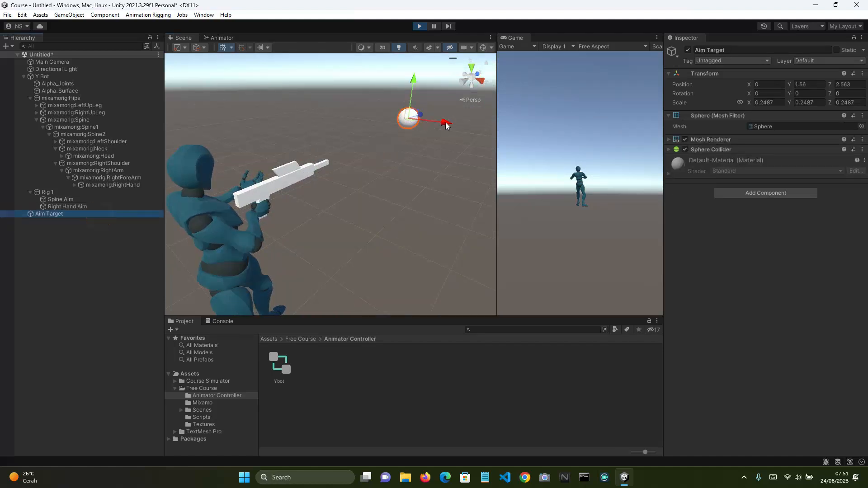
pyautogui.moveTo(445, 125); pyautogui.dragTo(430, 178)
pyautogui.press('s')
pyautogui.moveTo(425, 177); pyautogui.dragTo(352, 186, button='right')
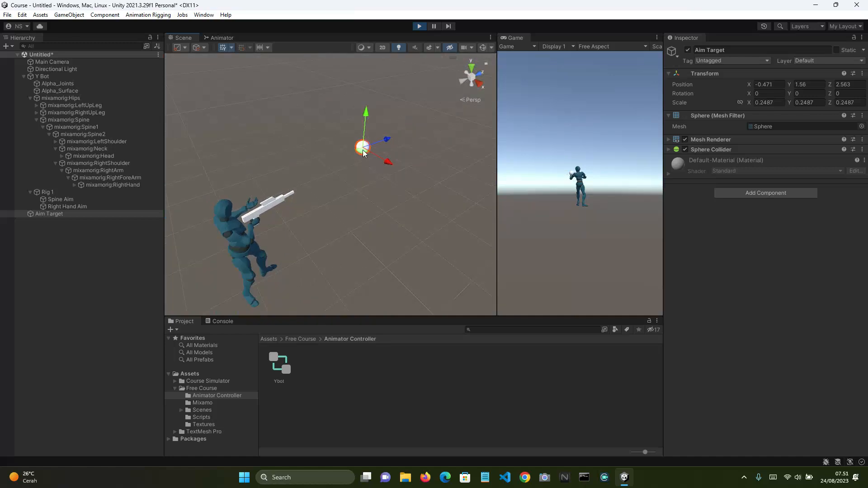
# Test aiming around the character by moving Aim Target down to about X 0.87, Y 0.09, Z 0.47, and leave Play mode
pyautogui.moveTo(363, 153); pyautogui.dragTo(277, 168)
pyautogui.moveTo(278, 167); pyautogui.dragTo(368, 166, button='right')
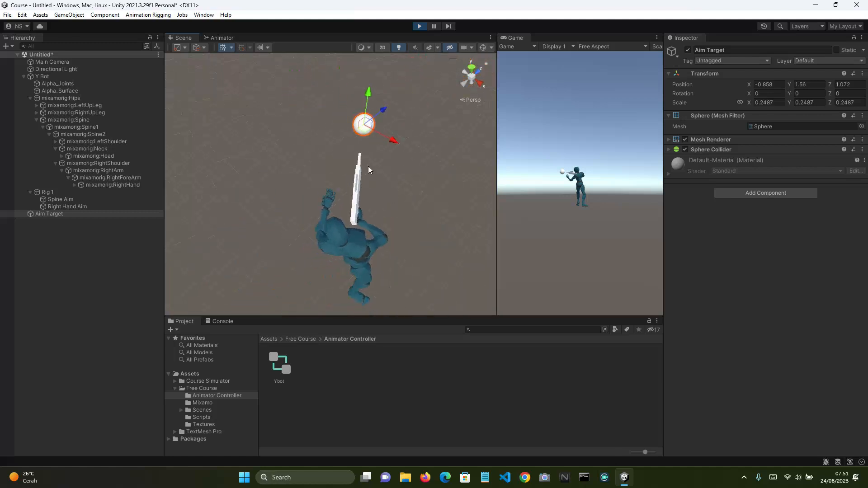
pyautogui.moveTo(363, 128); pyautogui.dragTo(488, 257)
pyautogui.moveTo(424, 260); pyautogui.dragTo(361, 185, button='right')
pyautogui.moveTo(441, 126); pyautogui.dragTo(436, 274)
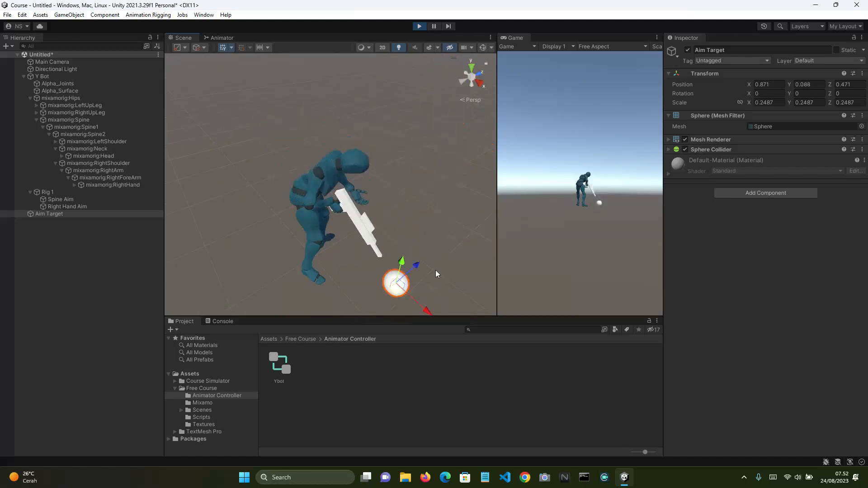
pyautogui.click(418, 28)
# Run Play mode once more, view the character from the front, and stop it
pyautogui.moveTo(472, 126); pyautogui.dragTo(293, 121, button='right')
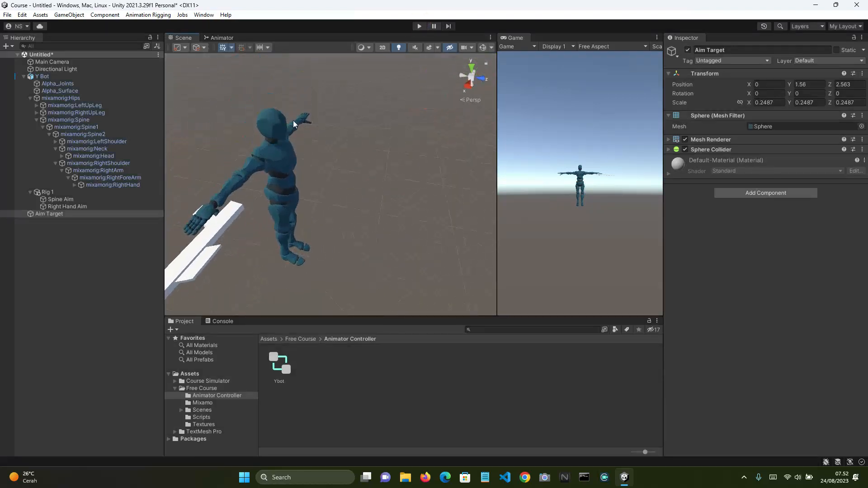
pyautogui.click(415, 28)
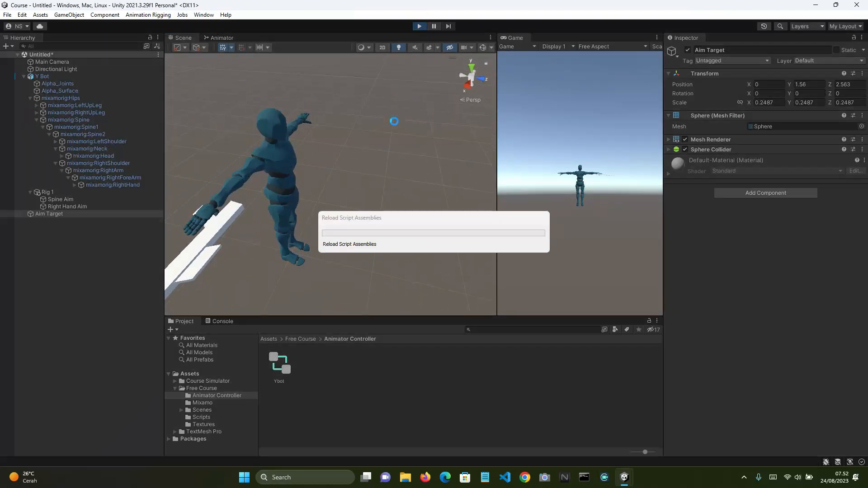
pyautogui.moveTo(397, 153); pyautogui.dragTo(200, 151, button='right')
pyautogui.click(420, 27)
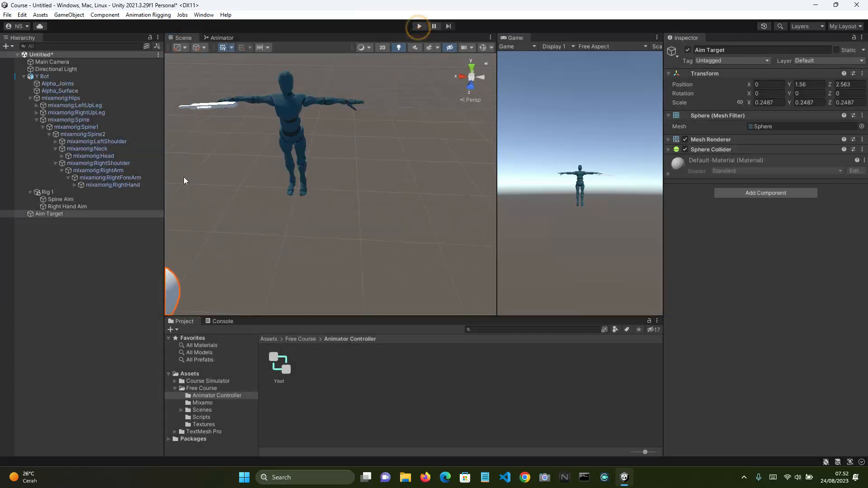
# Rename the Rig 1 object to Aim Rig
pyautogui.click(64, 194)
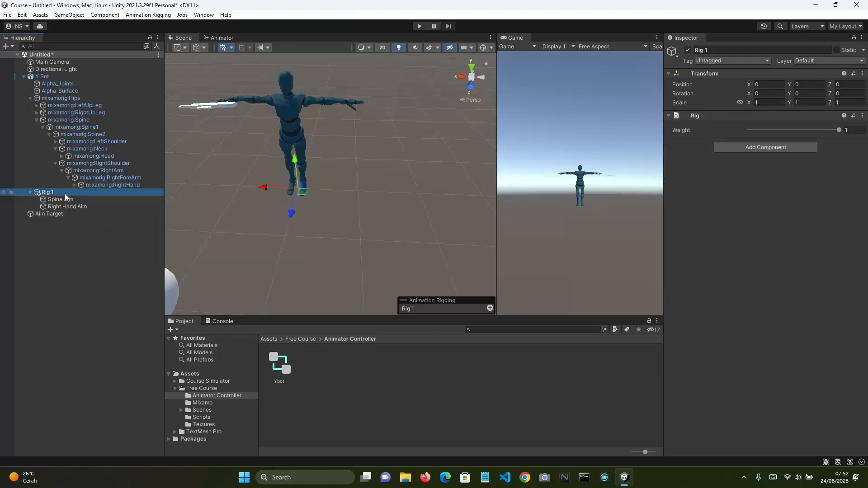
pyautogui.click(65, 194)
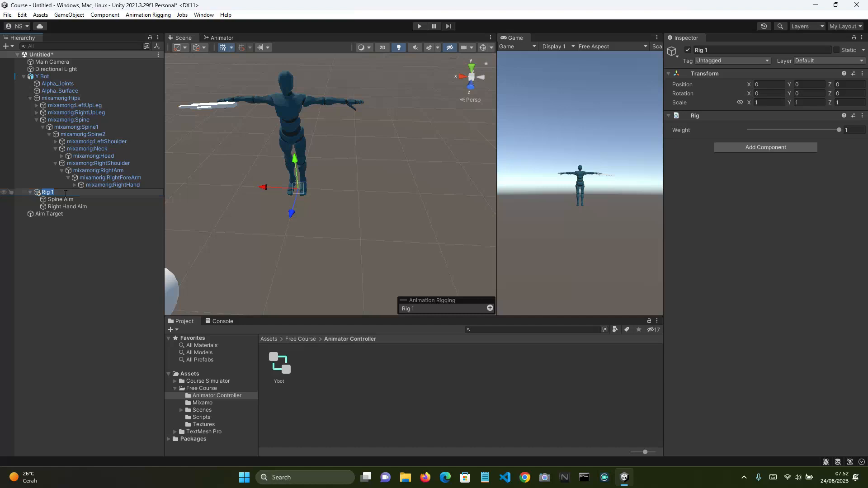
pyautogui.press('Return')
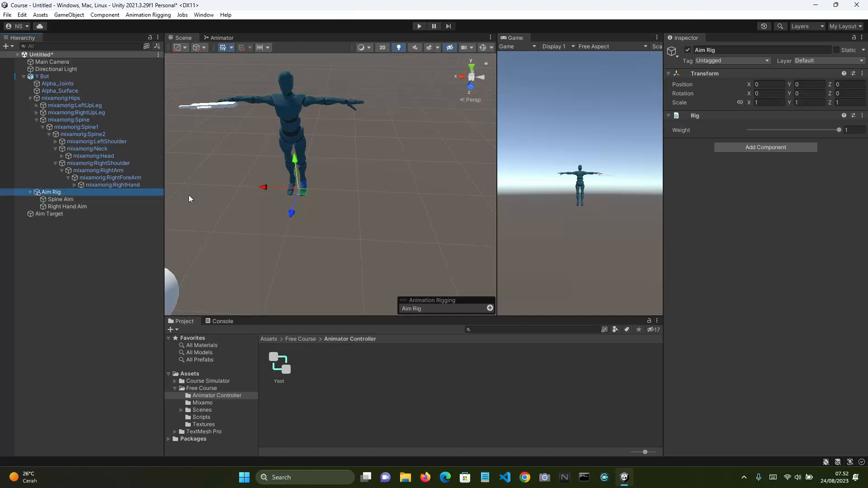
# Run Play mode to examine the character's hands and the held gun from the front, and exit Play mode
pyautogui.press('a')
pyautogui.moveTo(219, 223); pyautogui.dragTo(330, 223, button='right')
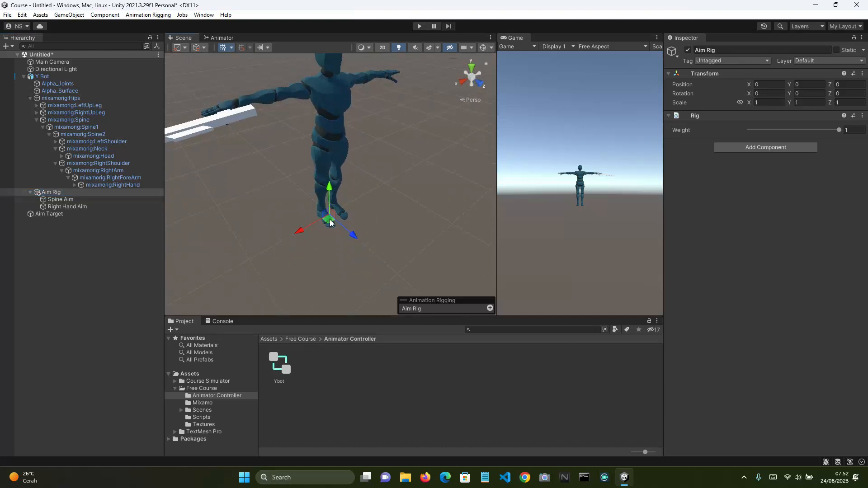
pyautogui.moveTo(393, 135); pyautogui.dragTo(377, 161, button='right')
pyautogui.press('w')
pyautogui.press('s')
pyautogui.click(419, 25)
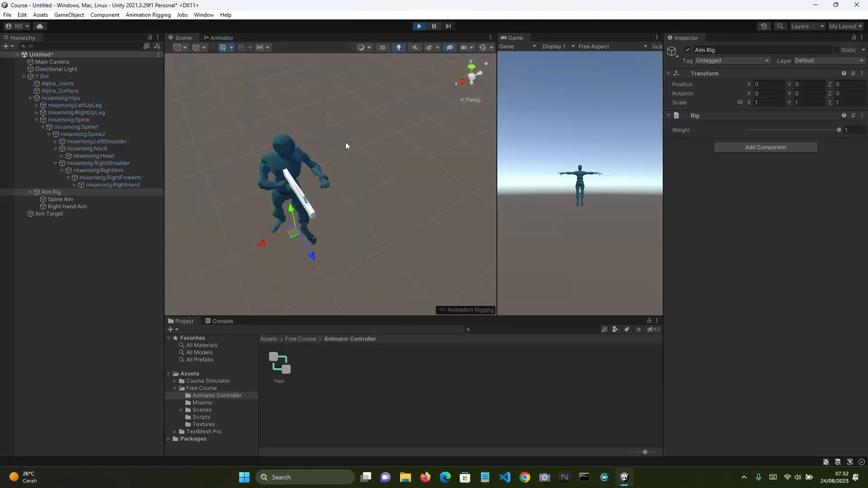
pyautogui.click(327, 184)
pyautogui.click(311, 216)
pyautogui.click(362, 208)
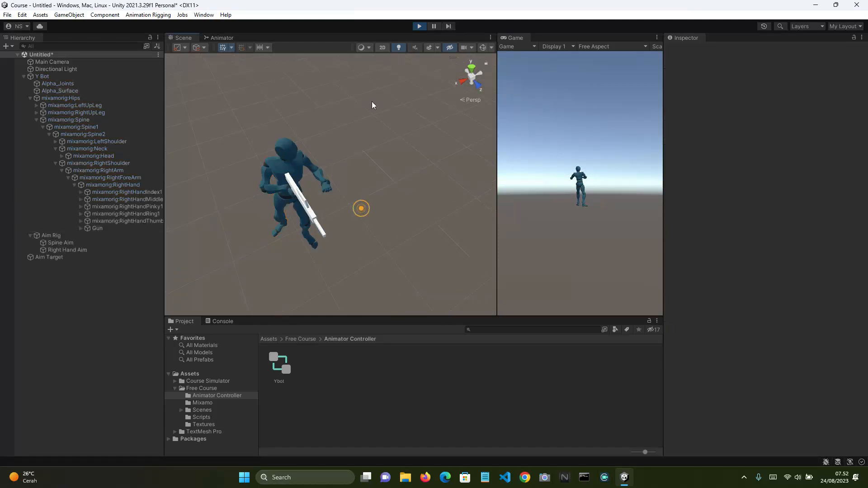
pyautogui.click(419, 25)
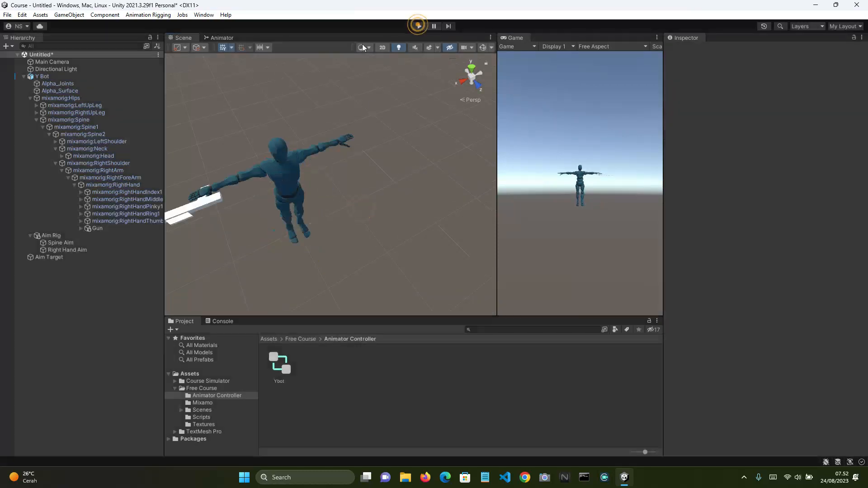
# Collapse the bone and rig hierarchies under Y Bot and select Y Bot to show its Rig Builder
pyautogui.keyDown('alt'); pyautogui.click(24, 77); pyautogui.keyUp('alt')
pyautogui.click(24, 77)
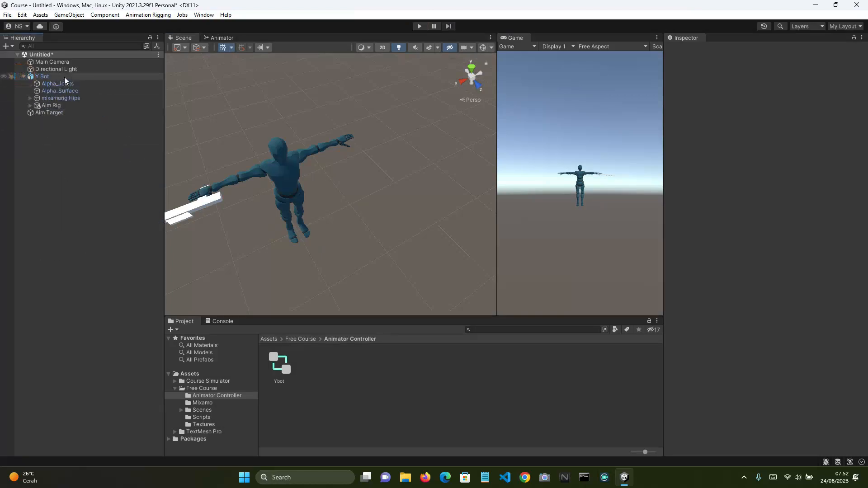
pyautogui.click(60, 79)
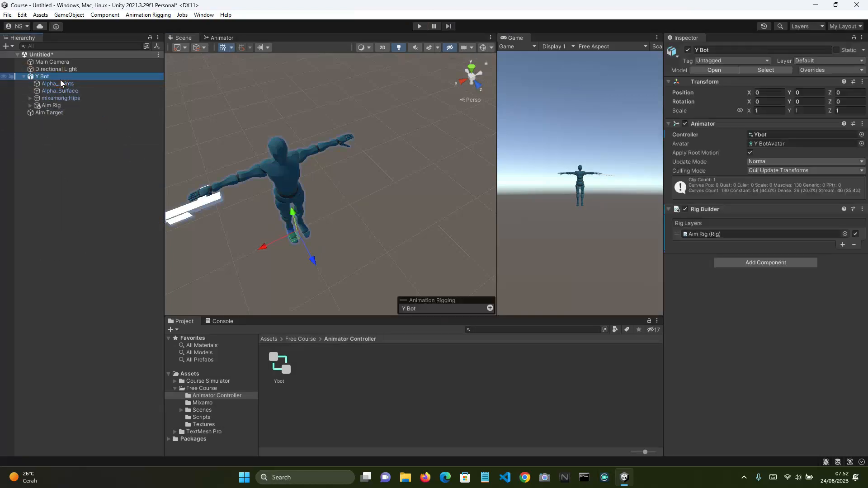
# Create an empty child of Y Bot named Effector Rig and add a Rig component to it
pyautogui.rightClick(60, 80)
pyautogui.click(131, 219)
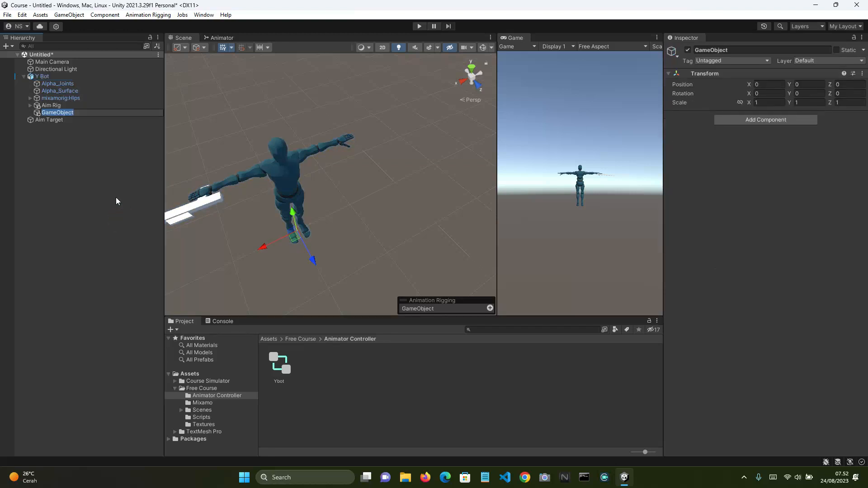
pyautogui.write('Effector Rig')
pyautogui.press('Return')
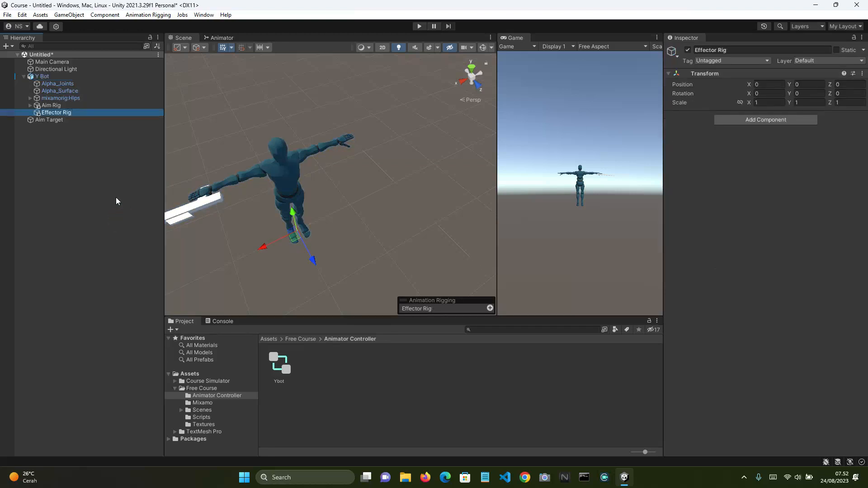
pyautogui.click(66, 107)
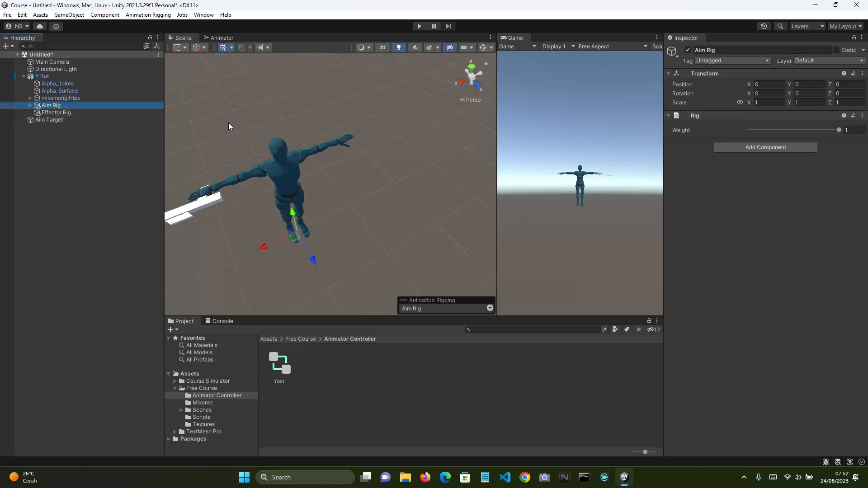
pyautogui.click(97, 112)
pyautogui.click(731, 118)
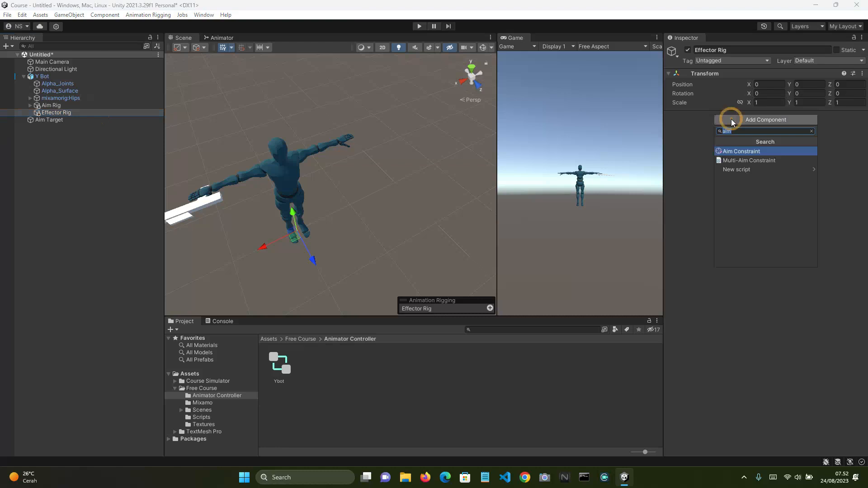
pyautogui.write('rig')
pyautogui.press('Return')
# Add a second rig layer to Y Bot's Rig Builder and assign Effector Rig to it
pyautogui.click(79, 77)
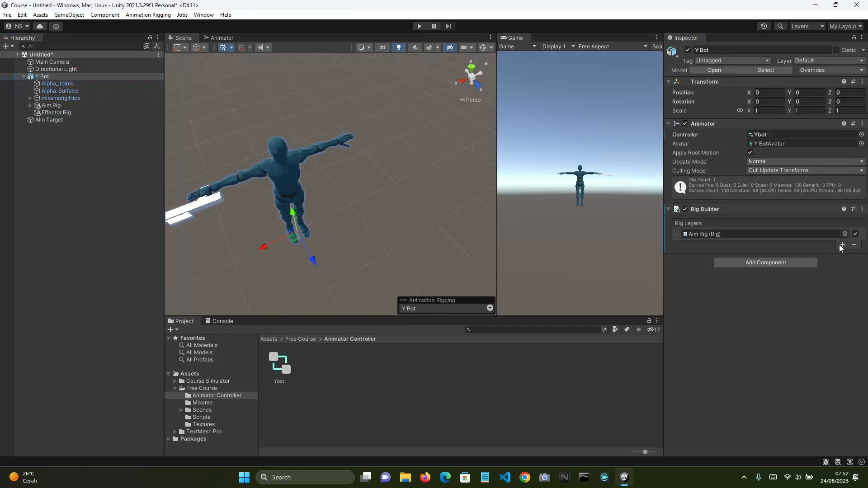
pyautogui.click(842, 245)
pyautogui.moveTo(58, 113); pyautogui.dragTo(764, 244)
# Create an empty child of Effector Rig named Left Hand Effector and give it a Two Bone IK Constraint
pyautogui.click(57, 112)
pyautogui.rightClick(57, 112)
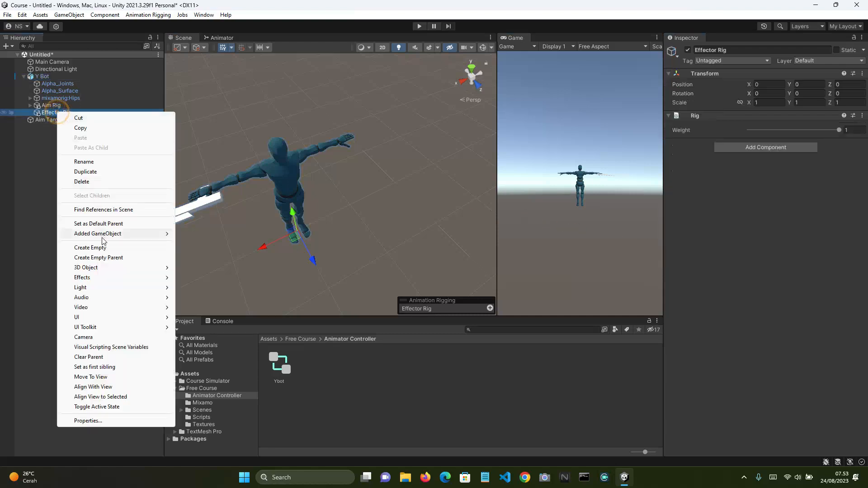
pyautogui.click(102, 246)
pyautogui.write('L')
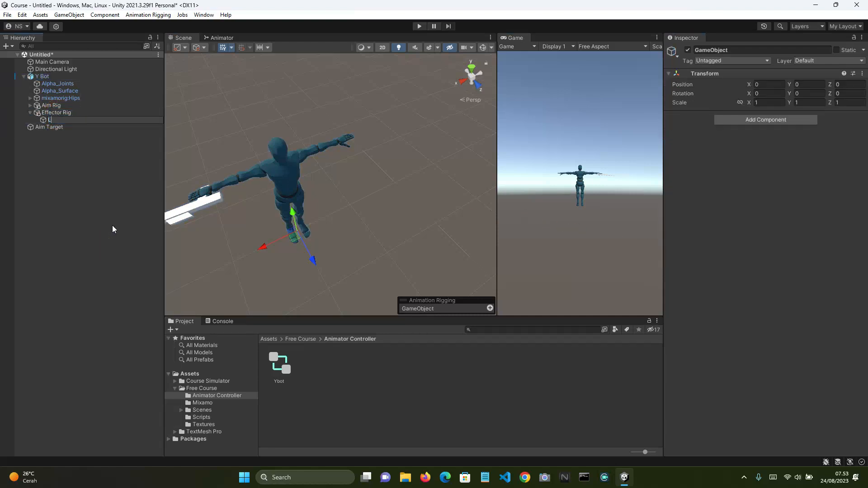
pyautogui.write('eft Hand Effector')
pyautogui.press('Return')
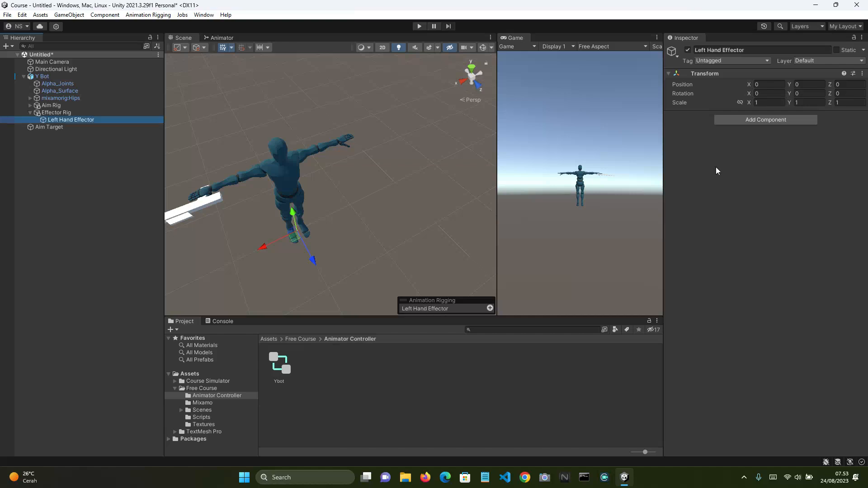
pyautogui.click(729, 121)
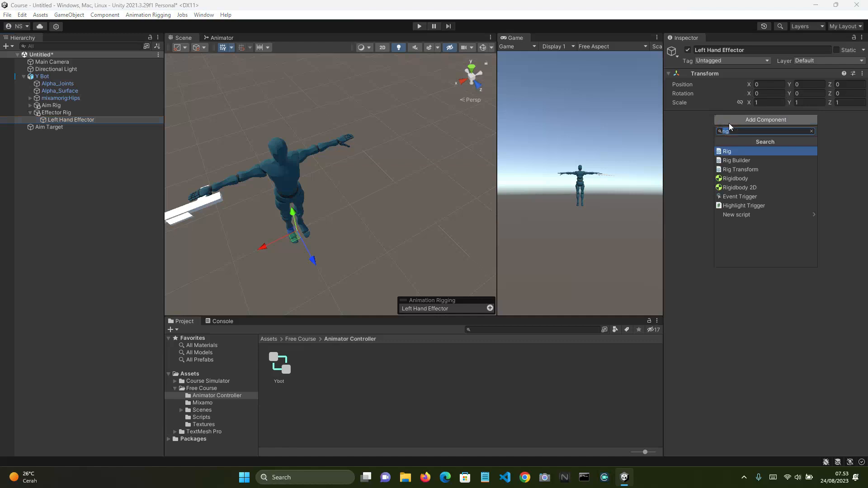
pyautogui.write('two bo')
pyautogui.press('Return')
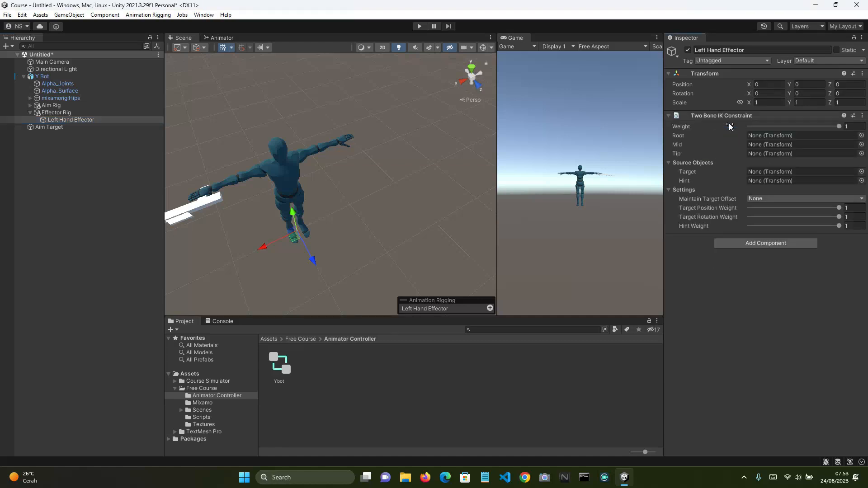
# Assign mixamorig:LeftHand as the Tip of the Left Hand Effector's Two Bone IK Constraint
pyautogui.keyDown('alt'); pyautogui.moveTo(385, 149); pyautogui.dragTo(338, 163); pyautogui.keyUp('alt')
pyautogui.scroll(3, 338, 163)
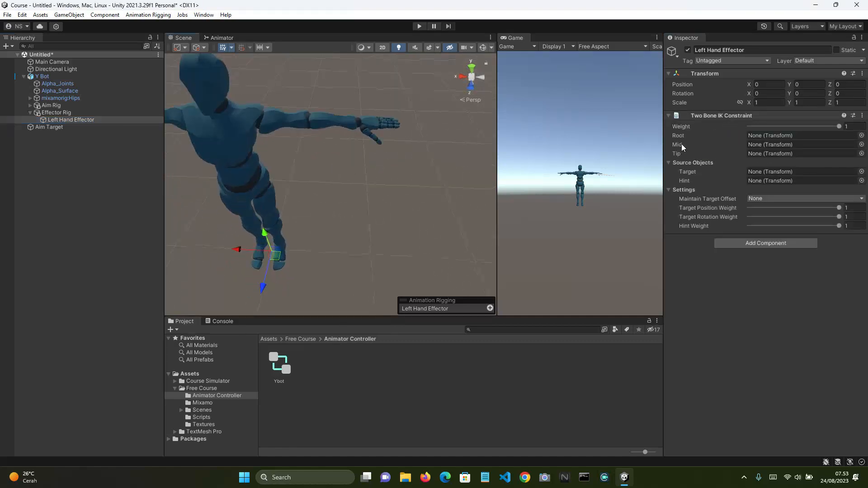
pyautogui.click(862, 153)
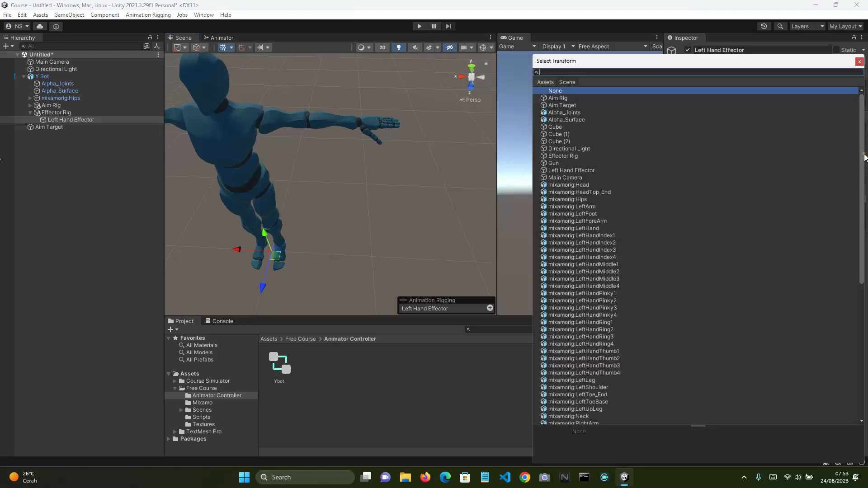
pyautogui.write('left')
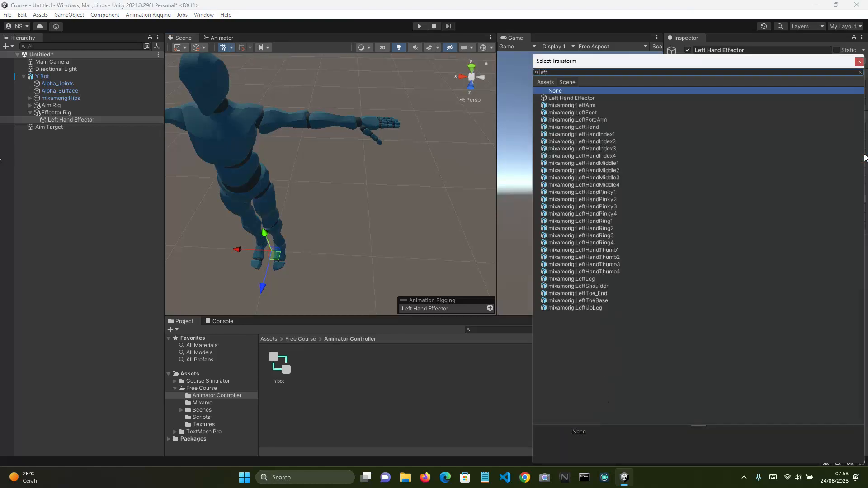
pyautogui.write(' hand')
pyautogui.click(596, 105)
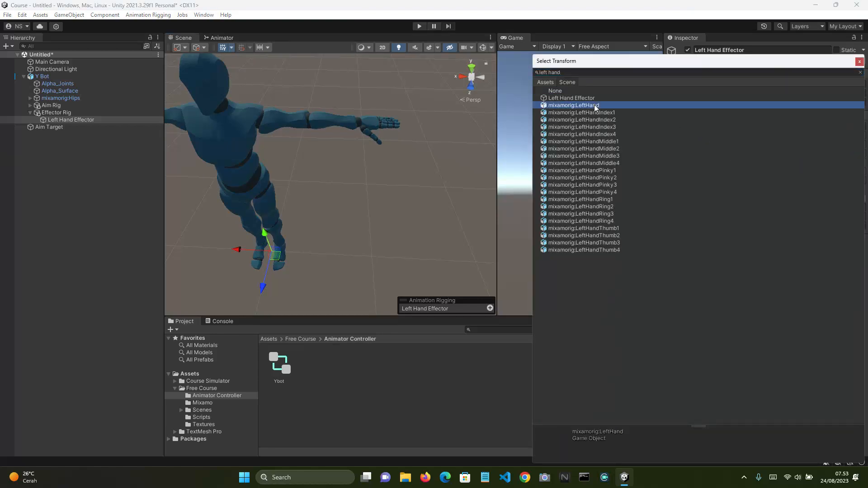
pyautogui.doubleClick(596, 105)
# Locate the Tip bone in the hierarchy, rotate the left hand as a trial, and undo the rotation
pyautogui.click(785, 154)
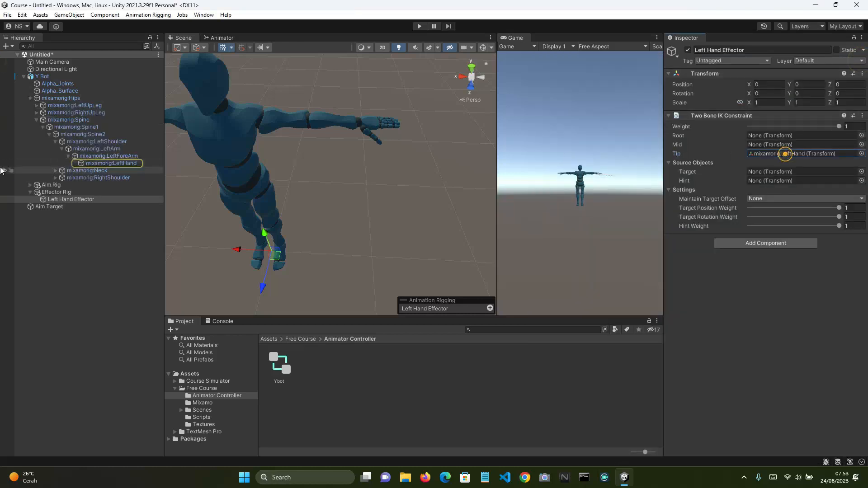
pyautogui.click(98, 163)
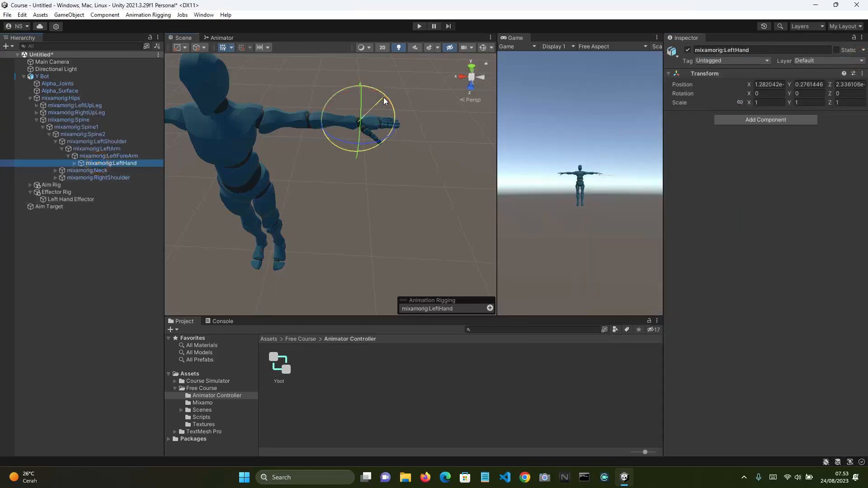
pyautogui.moveTo(385, 101); pyautogui.dragTo(383, 130)
pyautogui.hotkey('ctrl', 'z')
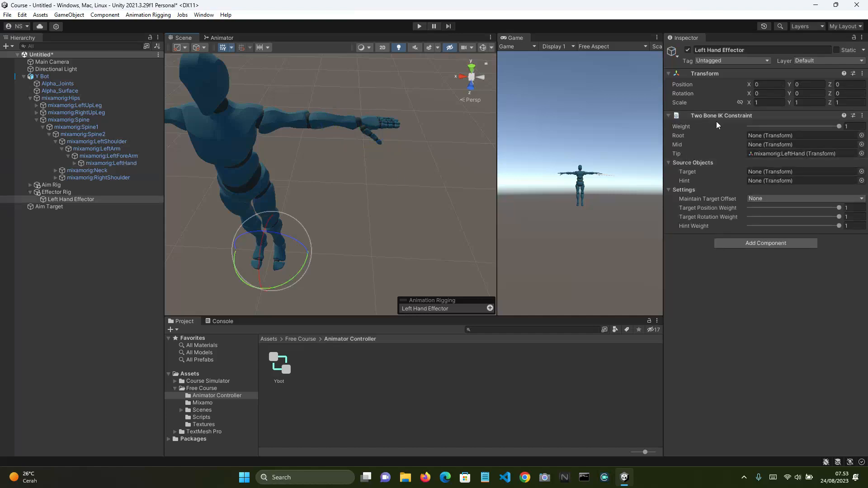
# Run Auto Setup from Tip Transform on the Two Bone IK Constraint and select the generated target object
pyautogui.click(863, 116)
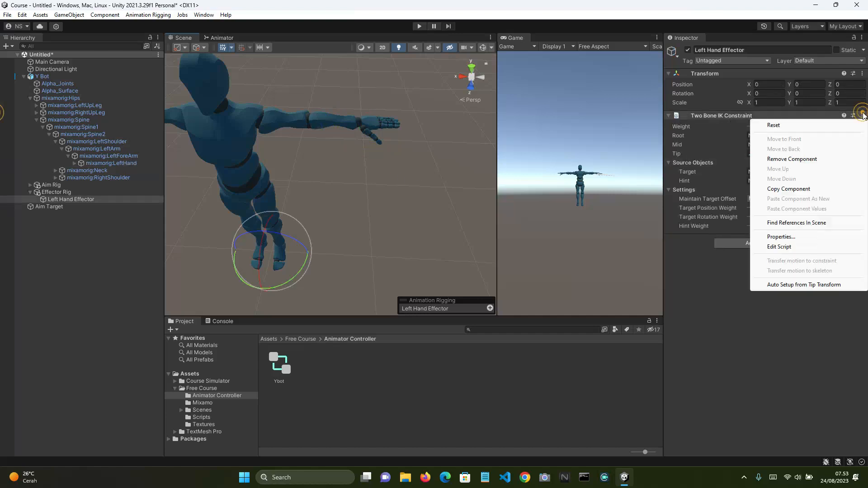
pyautogui.click(789, 285)
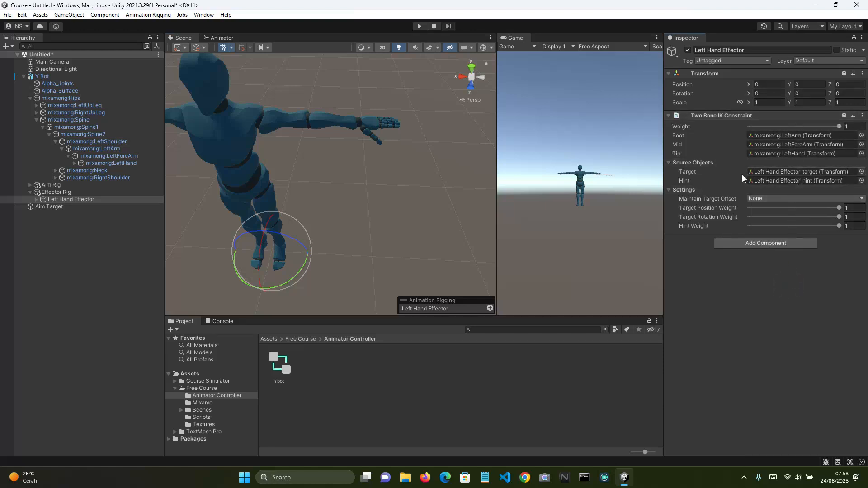
pyautogui.click(771, 172)
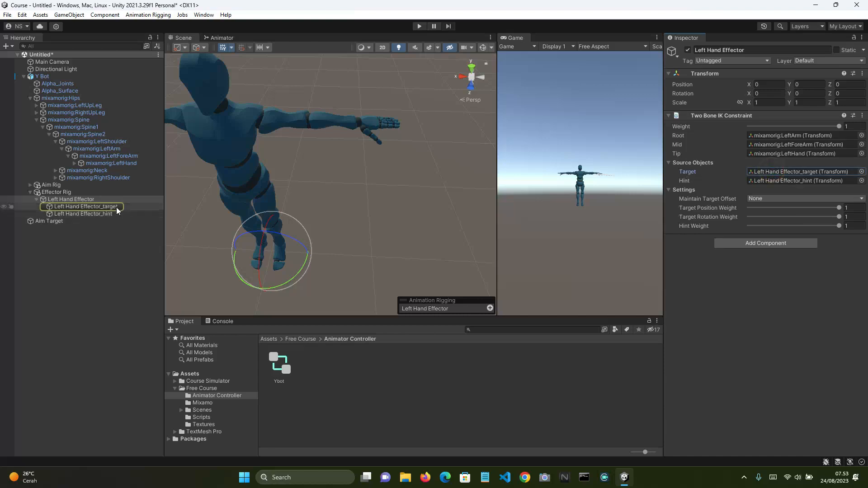
pyautogui.click(115, 207)
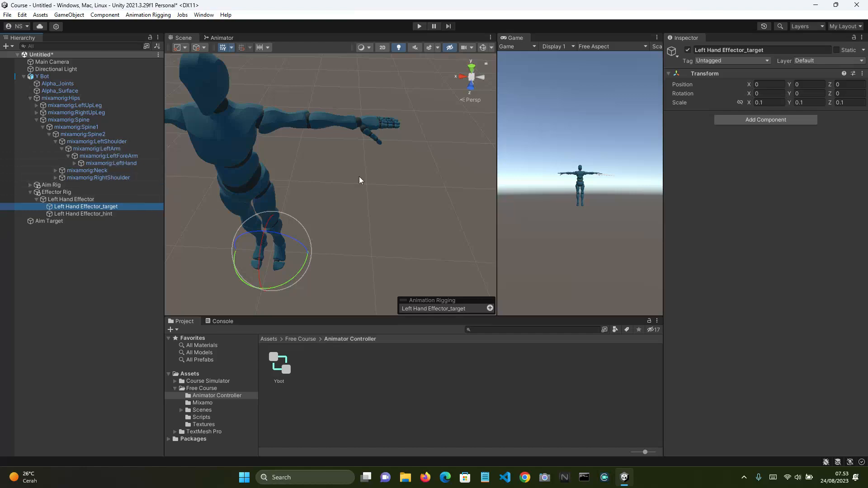
# Test the left arm IK in Play mode by moving and rotating Left Hand Effector_target, and exit Play mode
pyautogui.press('w')
pyautogui.click(417, 27)
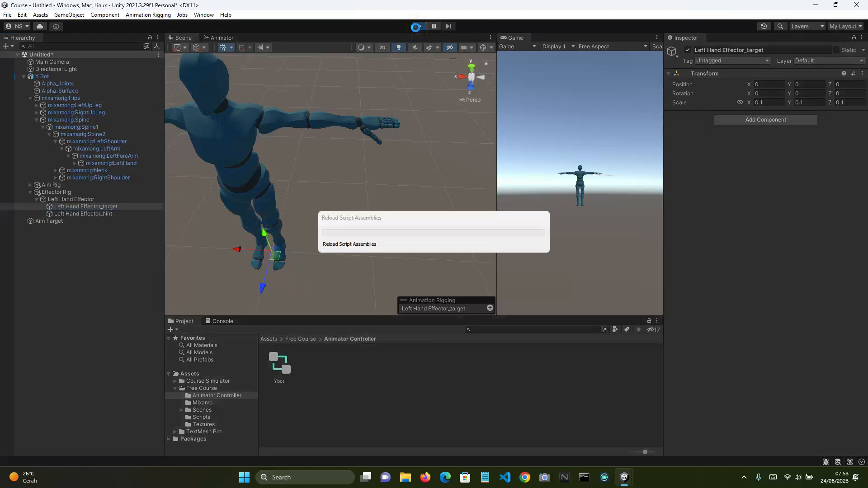
pyautogui.moveTo(368, 188); pyautogui.dragTo(209, 190, button='right')
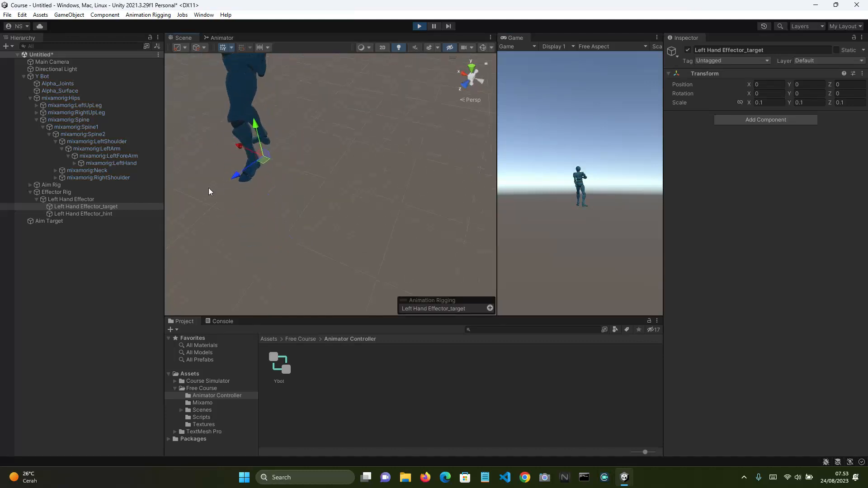
pyautogui.doubleClick(123, 207)
pyautogui.moveTo(265, 240); pyautogui.dragTo(314, 253)
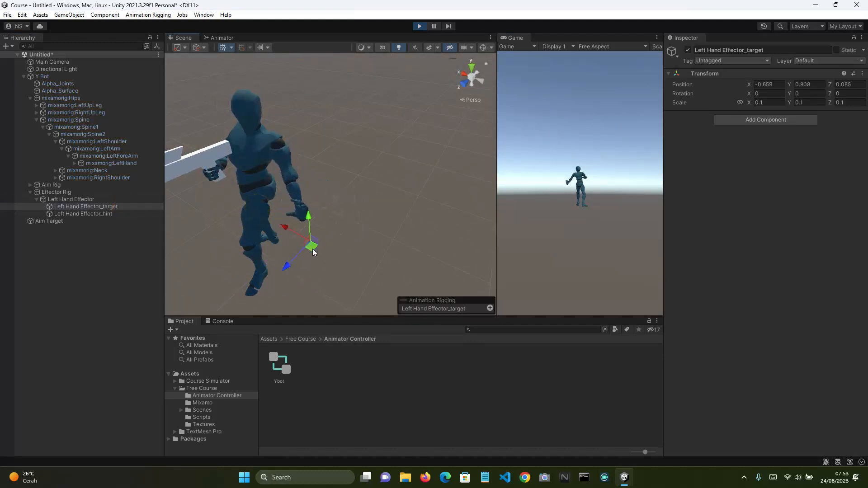
pyautogui.moveTo(308, 212); pyautogui.dragTo(332, 124)
pyautogui.press('e')
pyautogui.click(419, 25)
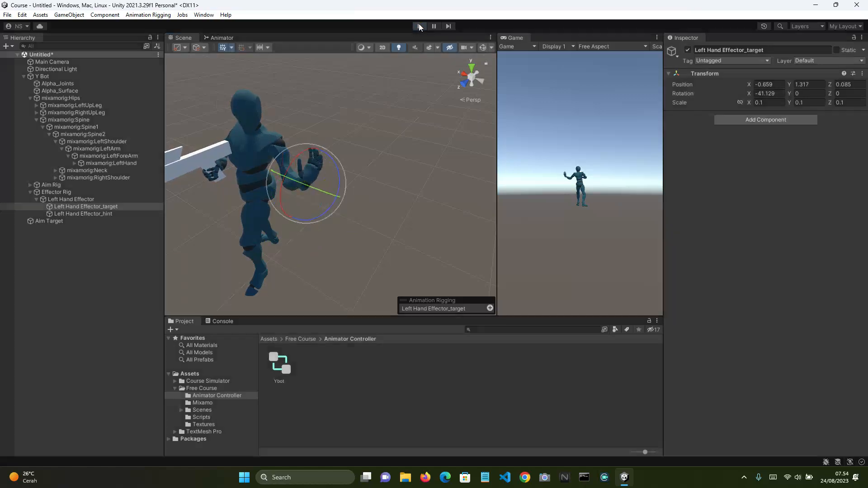
# Search the hierarchy for "gun" and reveal the Gun object among the right hand's children
pyautogui.click(107, 207)
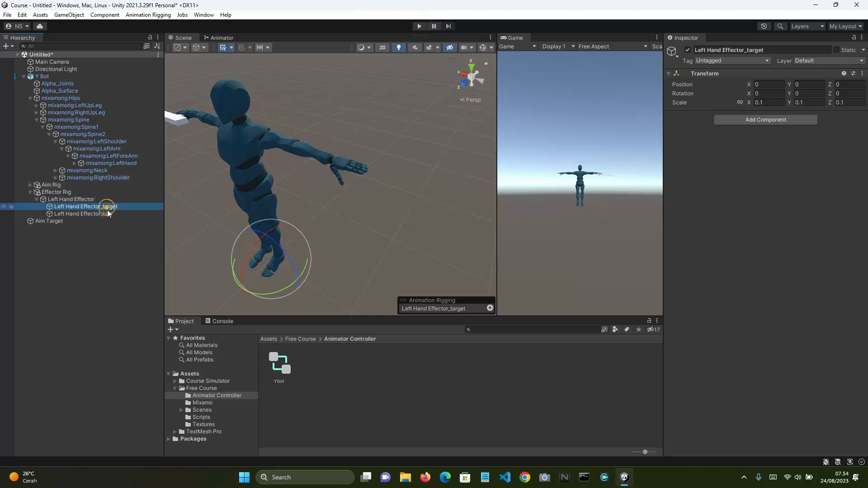
pyautogui.click(107, 214)
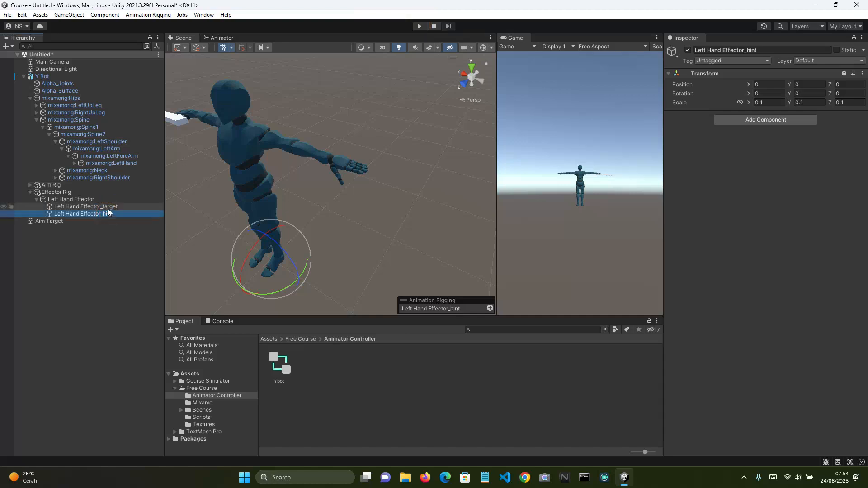
pyautogui.keyDown('ctrl'); pyautogui.click(106, 207); pyautogui.keyUp('ctrl')
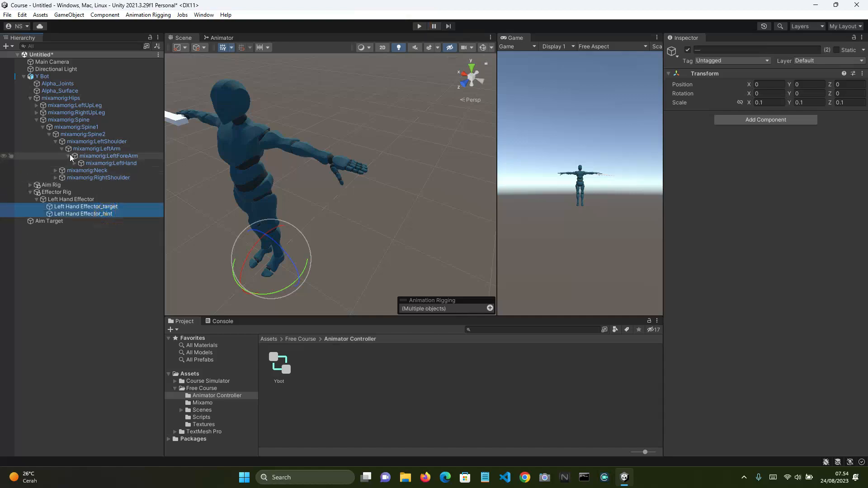
pyautogui.click(78, 46)
pyautogui.write('g')
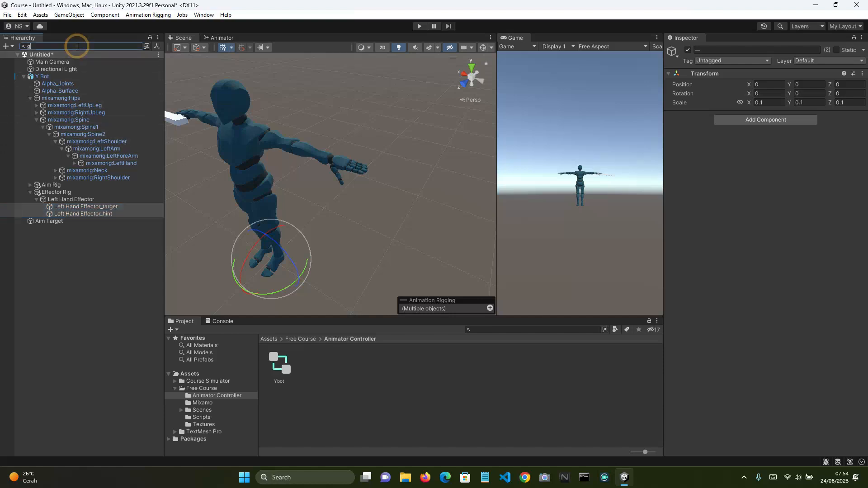
pyautogui.write('un')
pyautogui.click(71, 59)
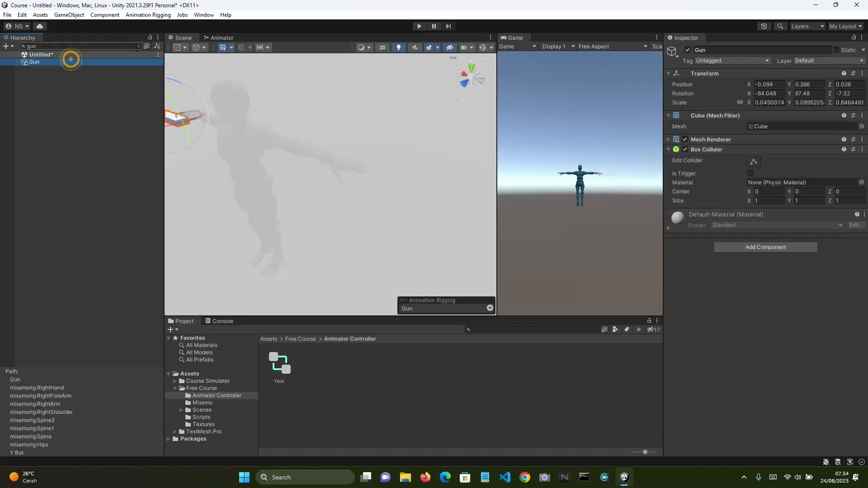
pyautogui.click(139, 46)
# Make Left Hand Effector_target and Left Hand Effector_hint children of the Gun object
pyautogui.click(115, 270)
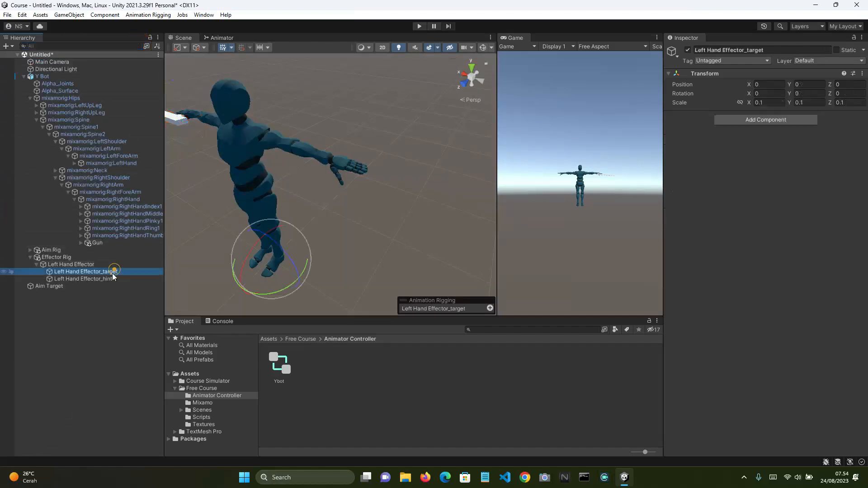
pyautogui.keyDown('ctrl'); pyautogui.click(110, 278); pyautogui.keyUp('ctrl')
pyautogui.moveTo(110, 275); pyautogui.dragTo(115, 243)
pyautogui.click(223, 204)
# Start Play mode and move and rotate Left Hand Effector_target to bring the left hand toward the gun
pyautogui.keyDown('alt'); pyautogui.moveTo(224, 204); pyautogui.dragTo(324, 174); pyautogui.keyUp('alt')
pyautogui.click(417, 26)
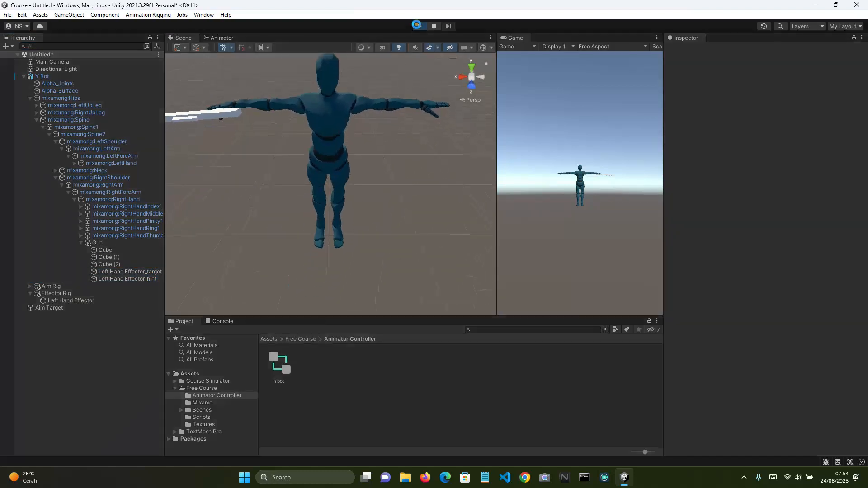
pyautogui.click(136, 272)
pyautogui.doubleClick(137, 273)
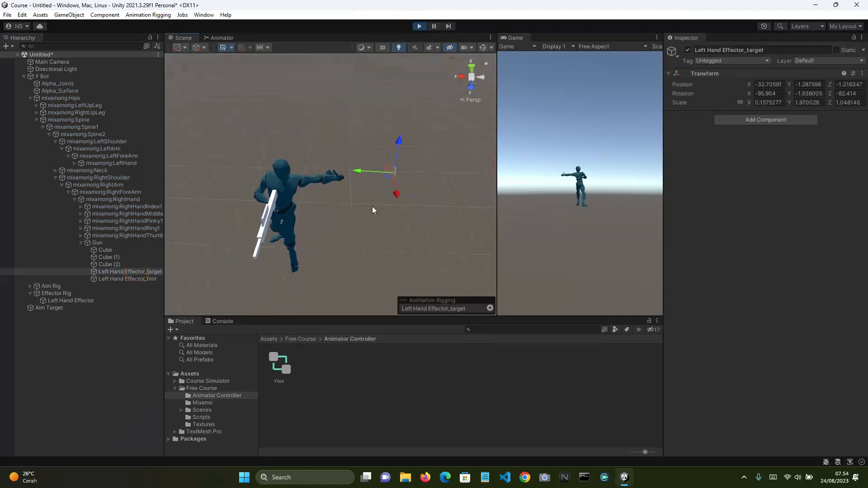
pyautogui.moveTo(387, 180); pyautogui.dragTo(264, 228)
pyautogui.press('w')
pyautogui.moveTo(344, 214); pyautogui.dragTo(276, 169, button='right')
pyautogui.moveTo(296, 247); pyautogui.dragTo(328, 259)
pyautogui.press('e')
pyautogui.moveTo(313, 286); pyautogui.dragTo(324, 281, button='right')
pyautogui.moveTo(317, 268); pyautogui.dragTo(423, 231)
# Refine the target's position and rotation from several angles so the left hand grips the gun
pyautogui.moveTo(416, 232); pyautogui.dragTo(304, 254, button='right')
pyautogui.press('w')
pyautogui.press('w')
pyautogui.moveTo(306, 182)
pyautogui.mouseDown()
pyautogui.moveTo(310, 147)
pyautogui.moveTo(301, 189)
pyautogui.mouseUp()
pyautogui.moveTo(300, 189); pyautogui.dragTo(462, 195, button='right')
pyautogui.press('a')
pyautogui.press('e')
pyautogui.moveTo(353, 224); pyautogui.dragTo(376, 231)
pyautogui.press('a')
pyautogui.moveTo(374, 230); pyautogui.dragTo(448, 226, button='right')
pyautogui.press('w')
# Copy the Transform component of Left Hand Effector_target and exit Play mode
pyautogui.click(439, 217)
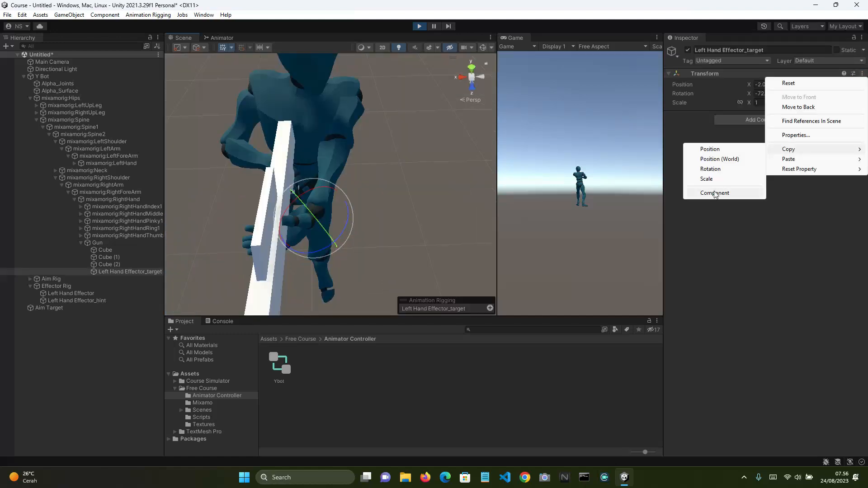
pyautogui.click(714, 191)
pyautogui.click(419, 26)
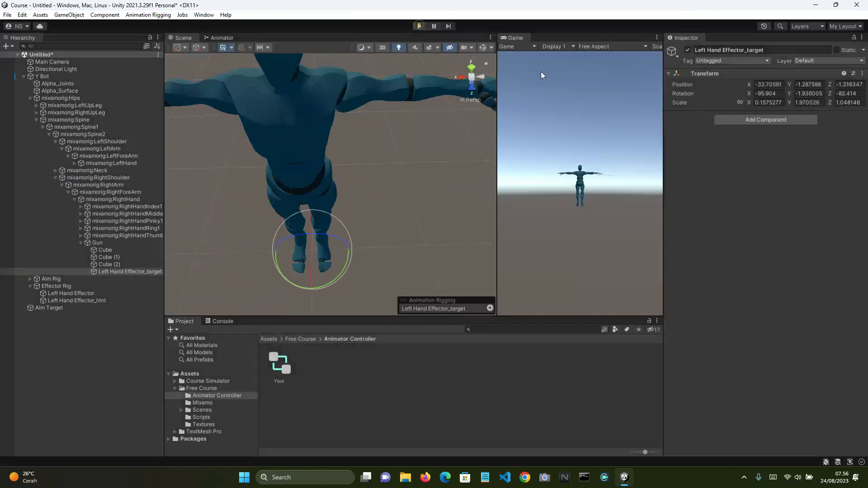
# Paste the copied Transform component values onto Left Hand Effector_target and start Play mode
pyautogui.click(862, 74)
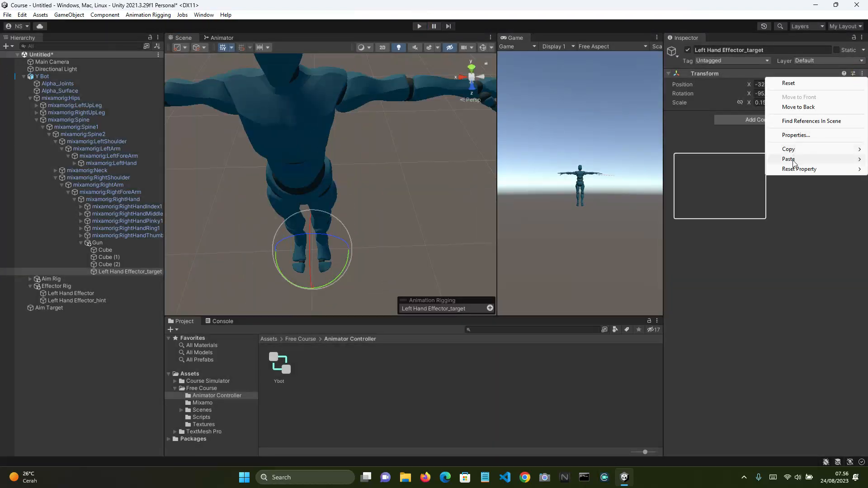
pyautogui.click(709, 218)
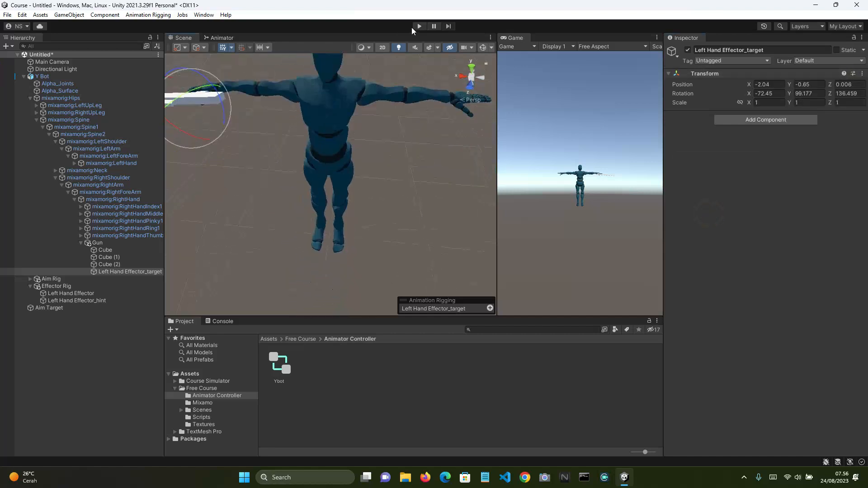
pyautogui.click(419, 26)
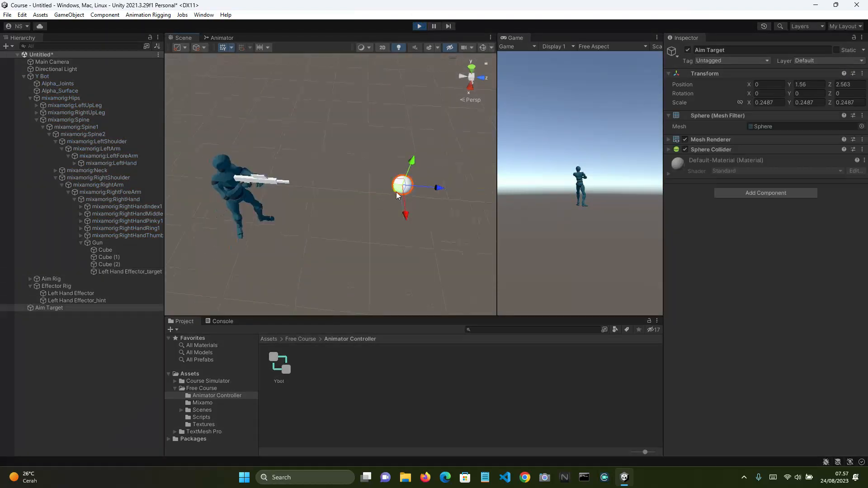
# Move Aim Target to both sides of the character to test how the spine, gun and left hand follow it
pyautogui.moveTo(400, 187); pyautogui.dragTo(188, 135)
pyautogui.keyDown('alt'); pyautogui.moveTo(279, 163); pyautogui.dragTo(394, 164); pyautogui.keyUp('alt')
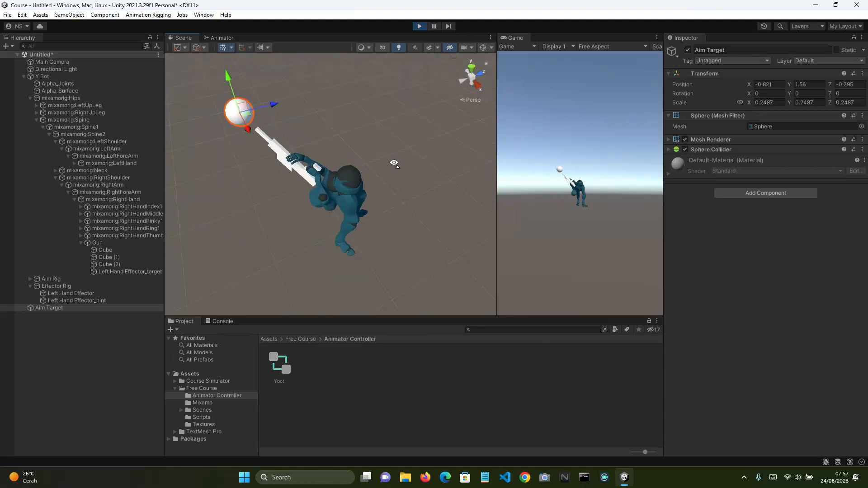
pyautogui.moveTo(271, 108); pyautogui.dragTo(478, 215)
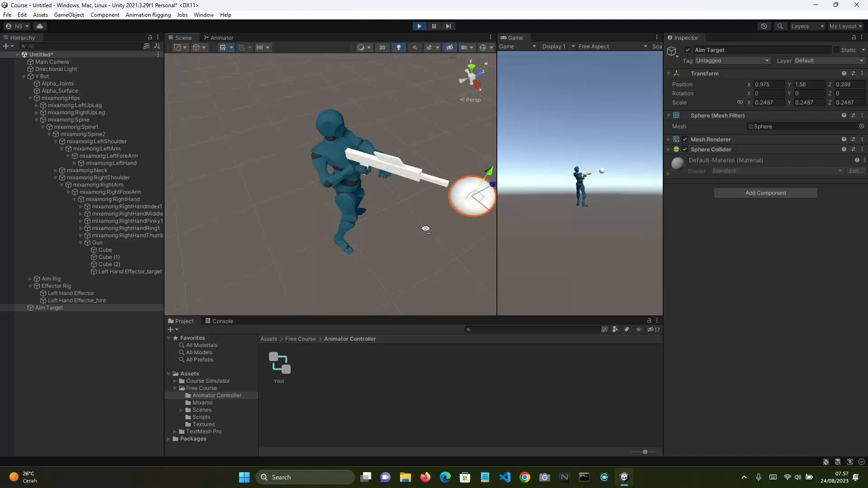
pyautogui.moveTo(425, 229)
pyautogui.keyDown('alt'); pyautogui.mouseDown()
pyautogui.moveTo(435, 222)
pyautogui.moveTo(433, 235)
pyautogui.mouseUp(); pyautogui.keyUp('alt')
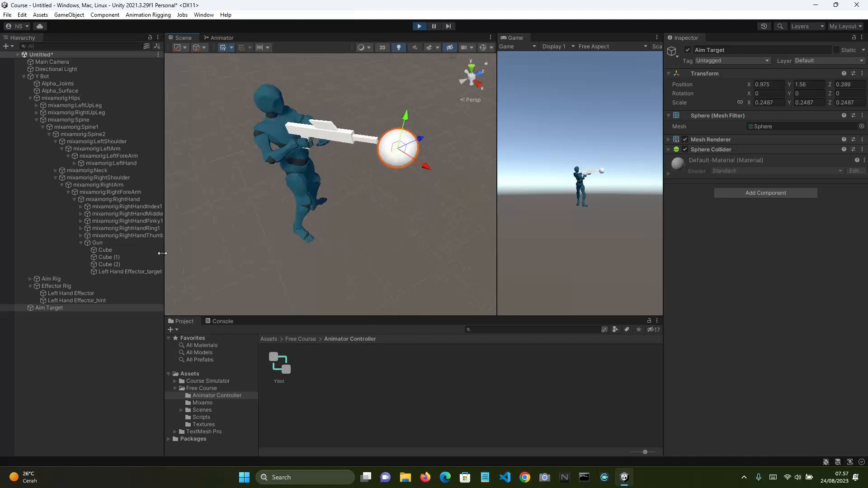
# Try limiting Spine Aim's Multi-Aim Constraint to Min -60 and Max 60, and test it by moving Aim Target
pyautogui.click(110, 279)
pyautogui.click(31, 279)
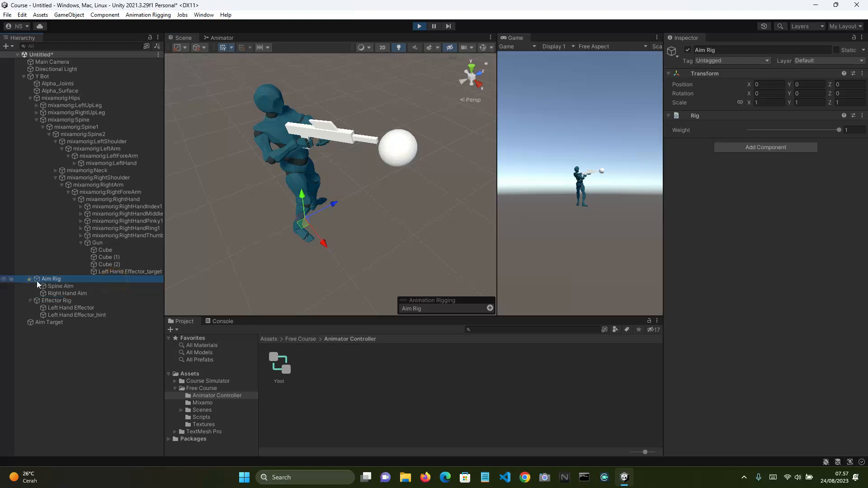
pyautogui.click(58, 286)
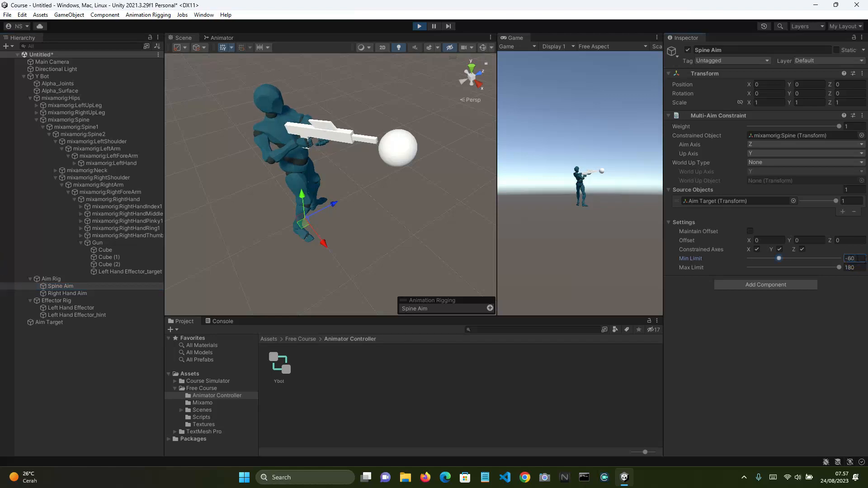
pyautogui.write('60')
pyautogui.click(107, 323)
pyautogui.press('f')
pyautogui.moveTo(382, 185)
pyautogui.mouseDown()
pyautogui.moveTo(382, 88)
pyautogui.moveTo(274, 61)
pyautogui.moveTo(372, 186)
pyautogui.moveTo(196, 202)
pyautogui.moveTo(233, 208)
pyautogui.moveTo(404, 123)
pyautogui.moveTo(315, 65)
pyautogui.moveTo(252, 58)
pyautogui.moveTo(375, 139)
pyautogui.moveTo(382, 169)
pyautogui.mouseUp()
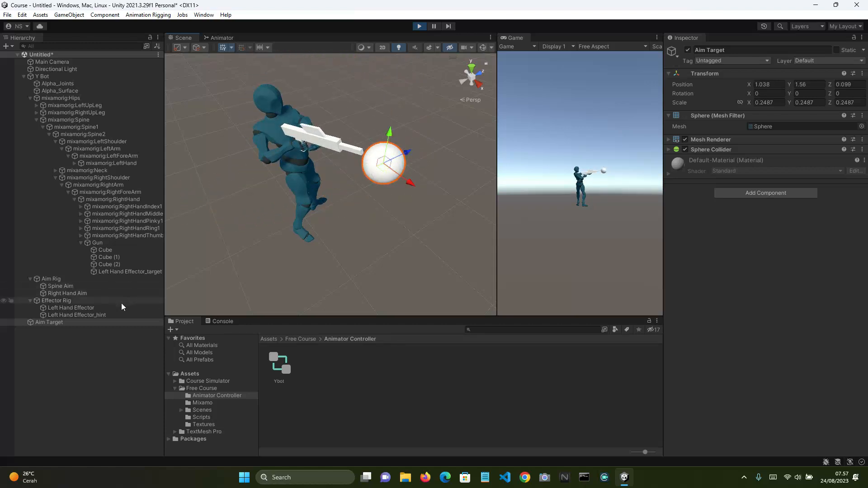
# Try Min Limit -90 and Max Limit 90 on Spine Aim, inspect the pose, and exit Play mode
pyautogui.click(117, 286)
pyautogui.click(855, 259)
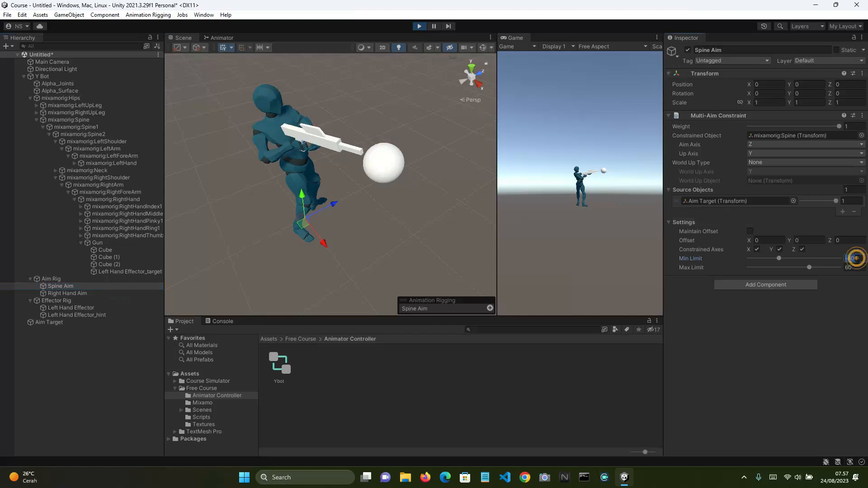
pyautogui.write('-')
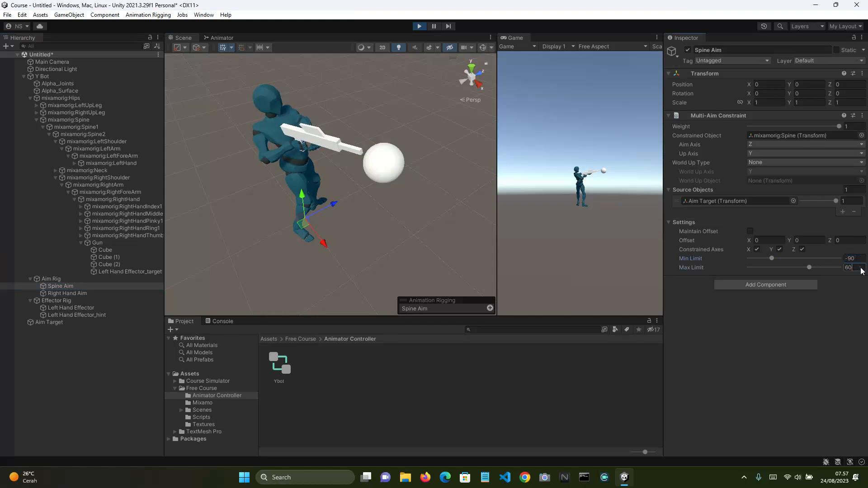
pyautogui.press('BackSpace')
pyautogui.press('BackSpace')
pyautogui.write('90')
pyautogui.click(106, 365)
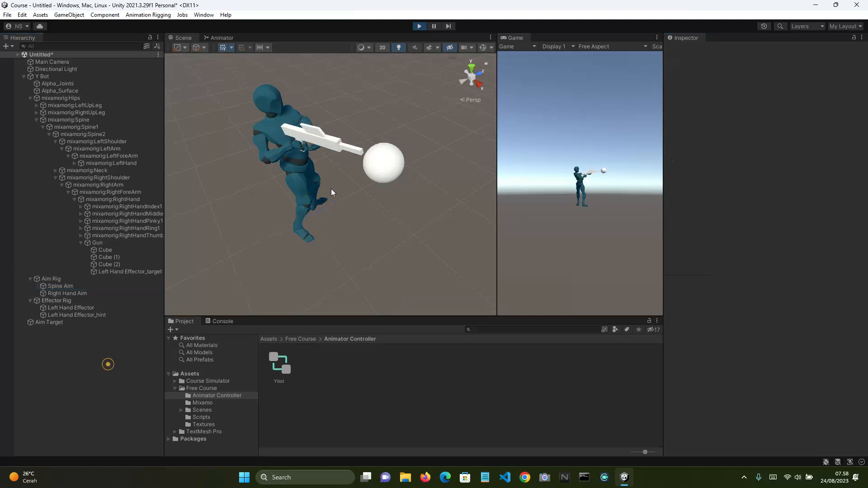
pyautogui.moveTo(331, 189); pyautogui.dragTo(273, 115, button='right')
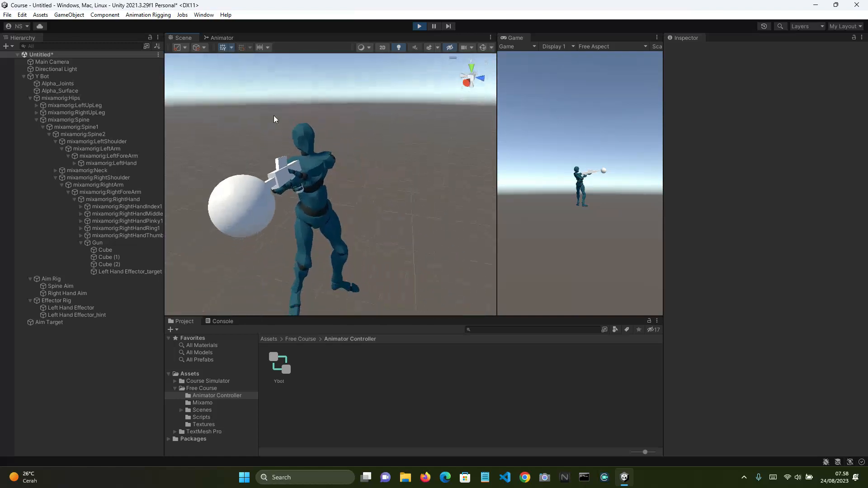
pyautogui.click(418, 26)
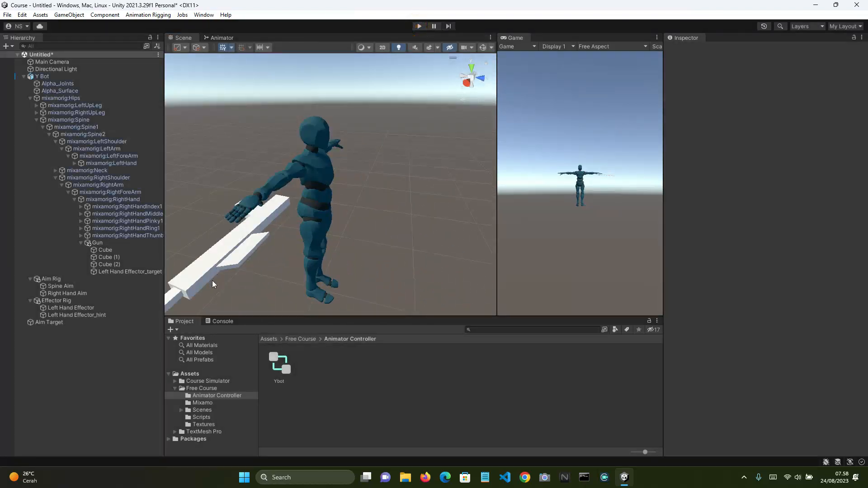
# Create an empty child object named Head Aim under Aim Rig
pyautogui.click(106, 281)
pyautogui.rightClick(106, 281)
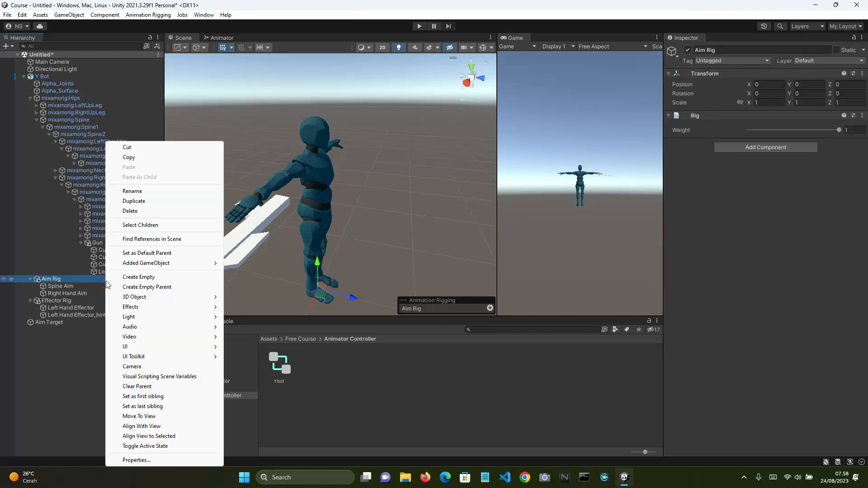
pyautogui.click(123, 278)
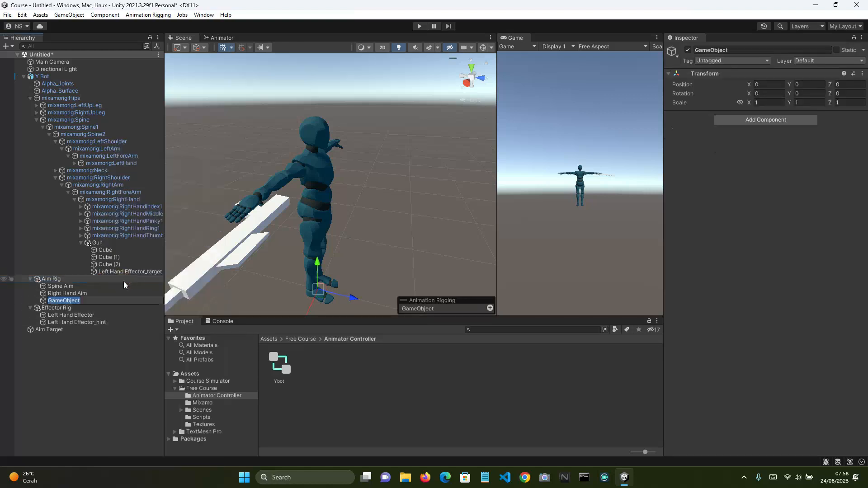
pyautogui.write('Head Aim')
pyautogui.press('Return')
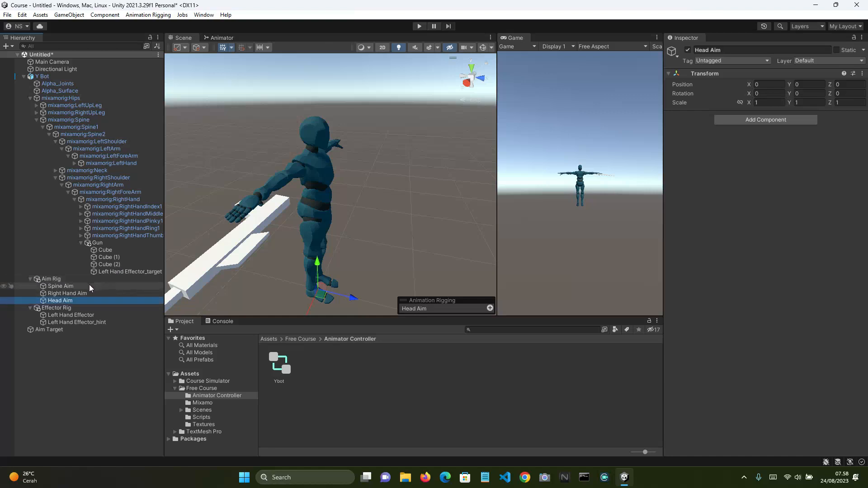
# Collapse the bone hierarchy and review the constraint settings of Spine Aim and Right Hand Aim against Head Aim
pyautogui.keyDown('alt'); pyautogui.click(23, 76); pyautogui.keyUp('alt')
pyautogui.click(23, 76)
pyautogui.click(30, 105)
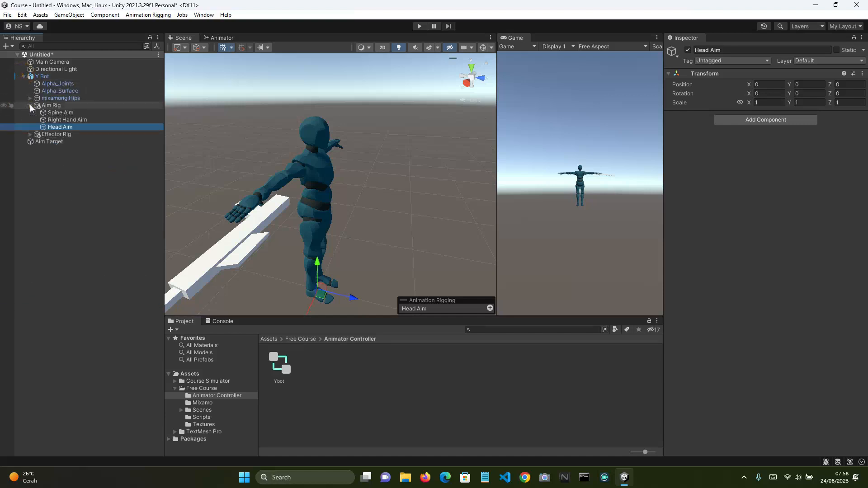
pyautogui.click(59, 112)
pyautogui.click(65, 120)
pyautogui.click(68, 126)
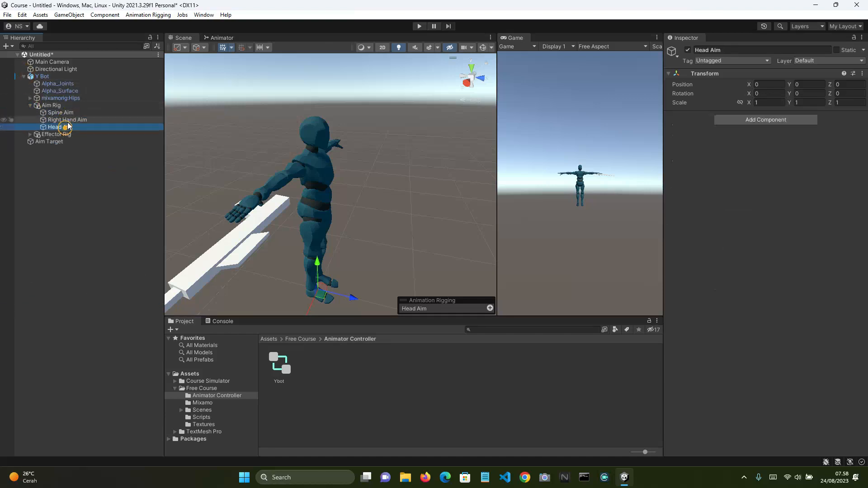
pyautogui.click(68, 119)
pyautogui.click(61, 112)
pyautogui.click(72, 119)
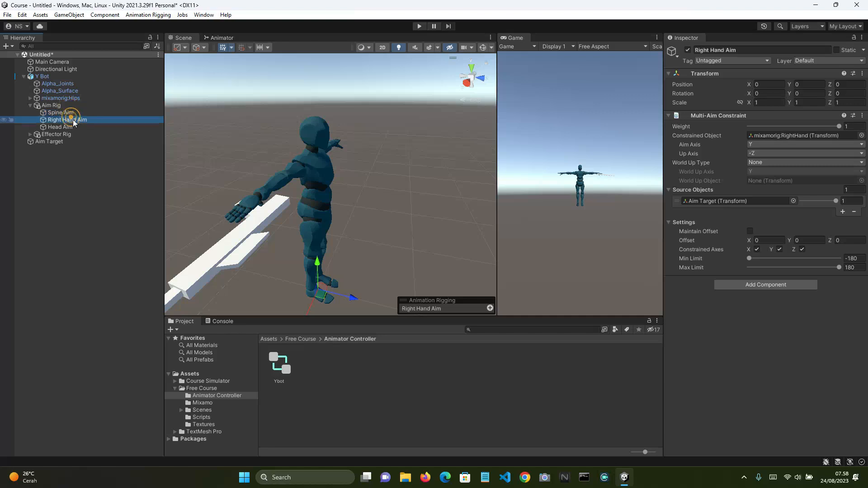
pyautogui.click(73, 113)
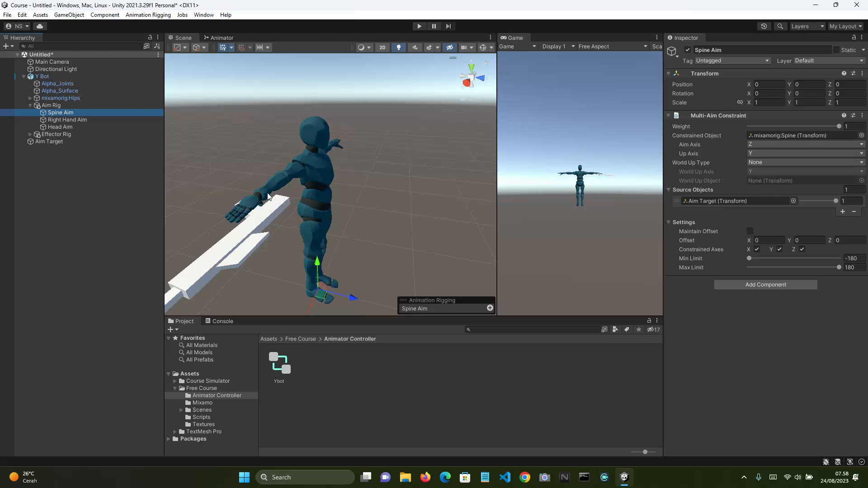
pyautogui.click(67, 119)
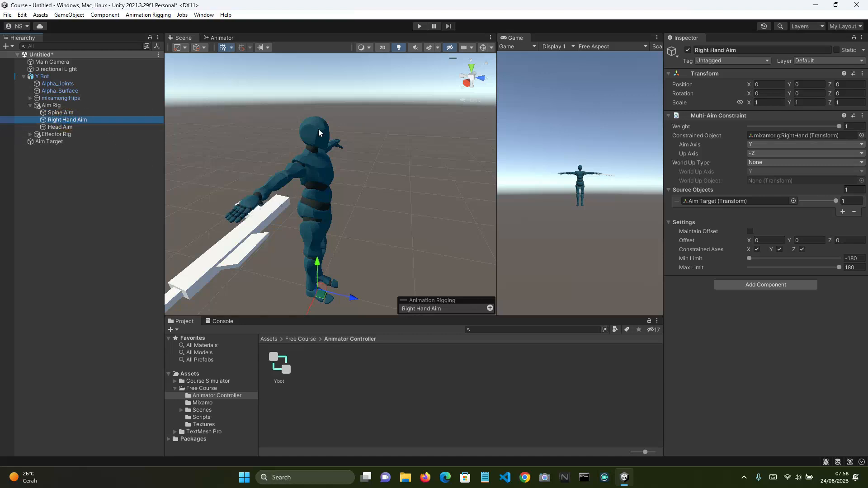
pyautogui.click(64, 127)
pyautogui.click(69, 112)
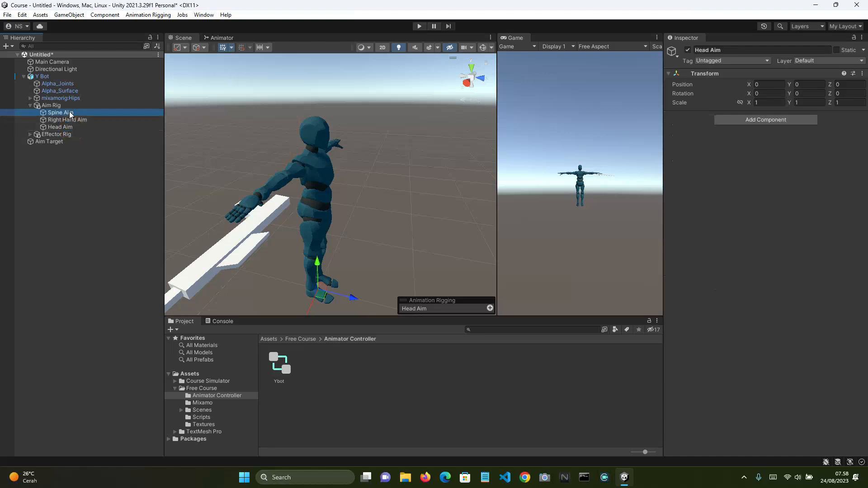
# Add a Multi-Aim Constraint component to Head Aim
pyautogui.click(67, 127)
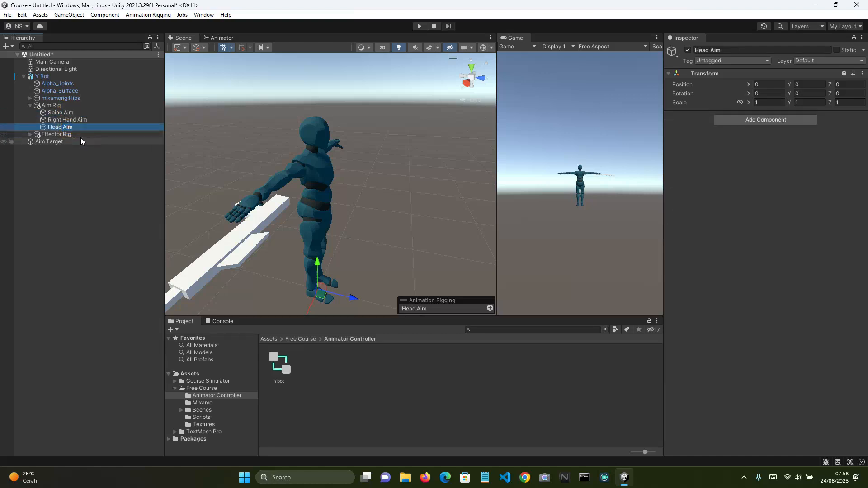
pyautogui.click(754, 120)
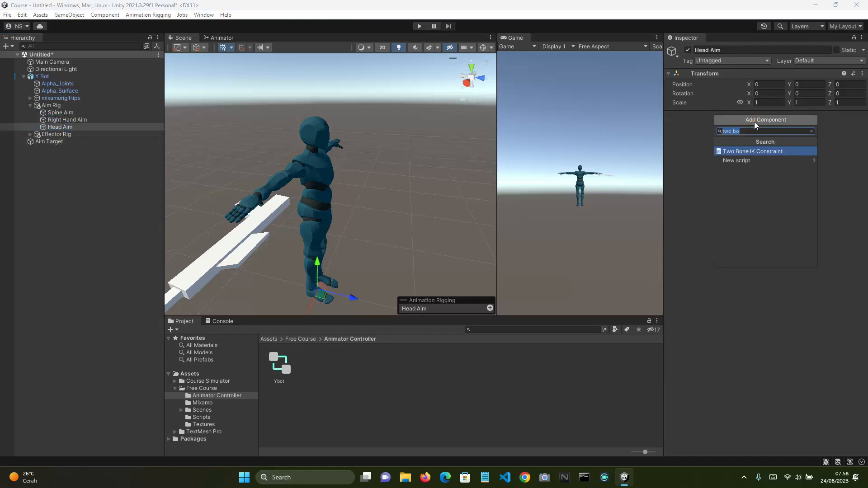
pyautogui.write('aim')
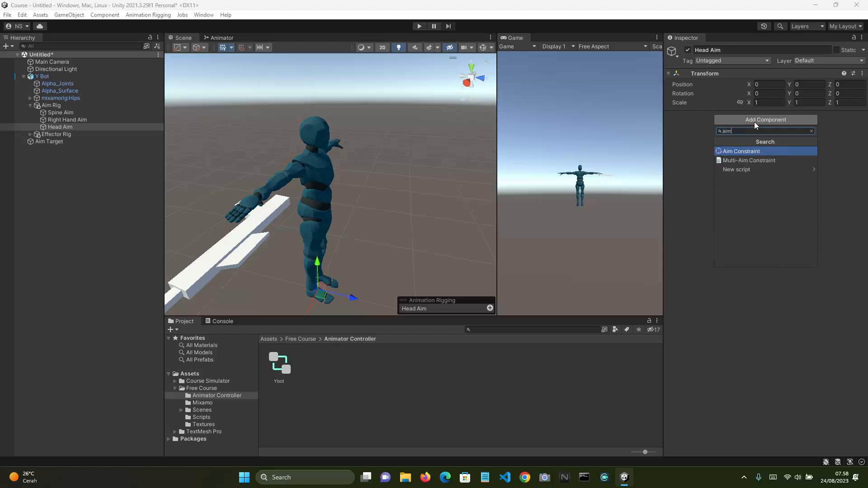
pyautogui.press('Down')
pyautogui.press('Return')
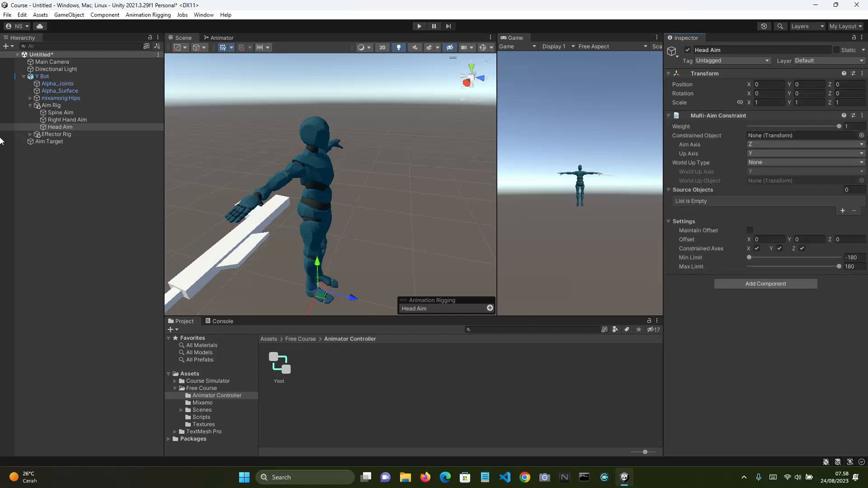
# Set Head Aim's Constrained Object to mixamorig:Head and add Aim Target to its Source Objects
pyautogui.click(862, 135)
pyautogui.write('head')
pyautogui.press('Down')
pyautogui.press('Down')
pyautogui.press('Return')
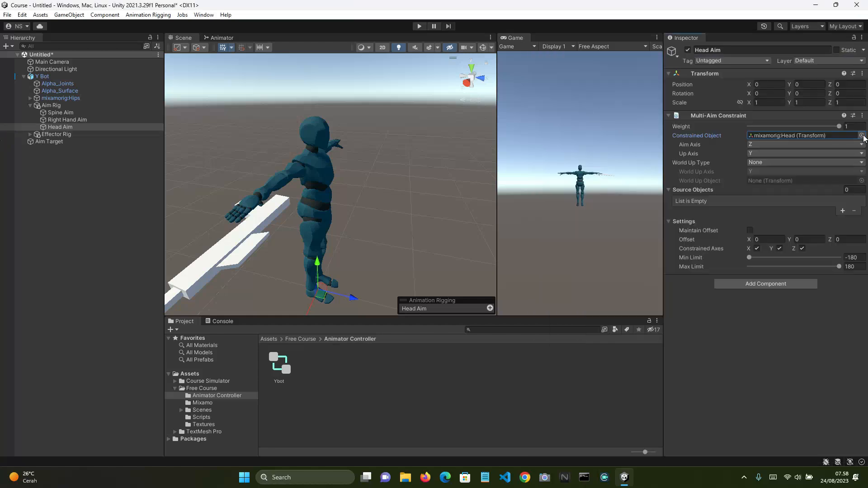
pyautogui.doubleClick(818, 135)
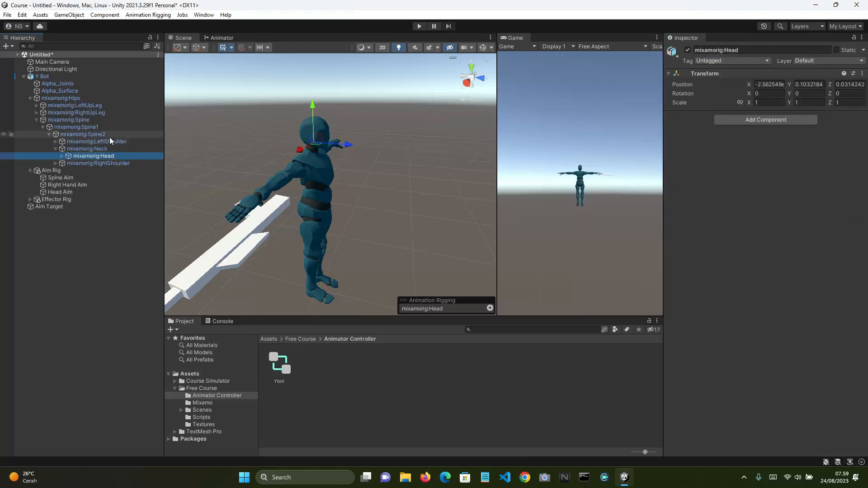
pyautogui.click(90, 192)
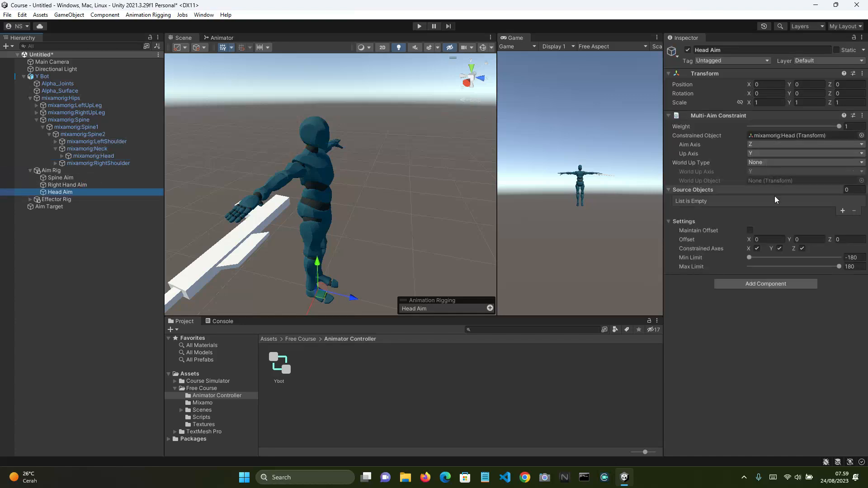
pyautogui.moveTo(89, 206); pyautogui.dragTo(693, 191)
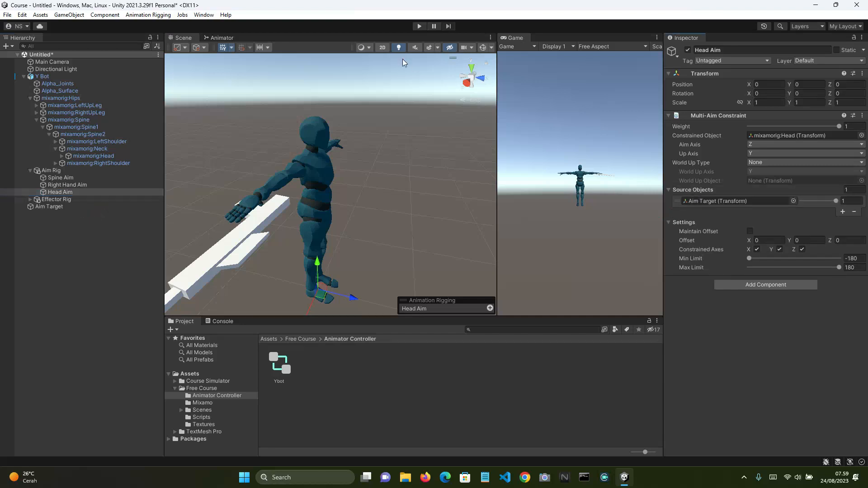
# Start Play mode and move Aim Target around the character to check the head aim from several angles
pyautogui.click(421, 26)
pyautogui.moveTo(401, 212); pyautogui.dragTo(427, 190, button='right')
pyautogui.click(76, 206)
pyautogui.moveTo(457, 114)
pyautogui.mouseDown()
pyautogui.moveTo(452, 220)
pyautogui.moveTo(449, 107)
pyautogui.mouseUp()
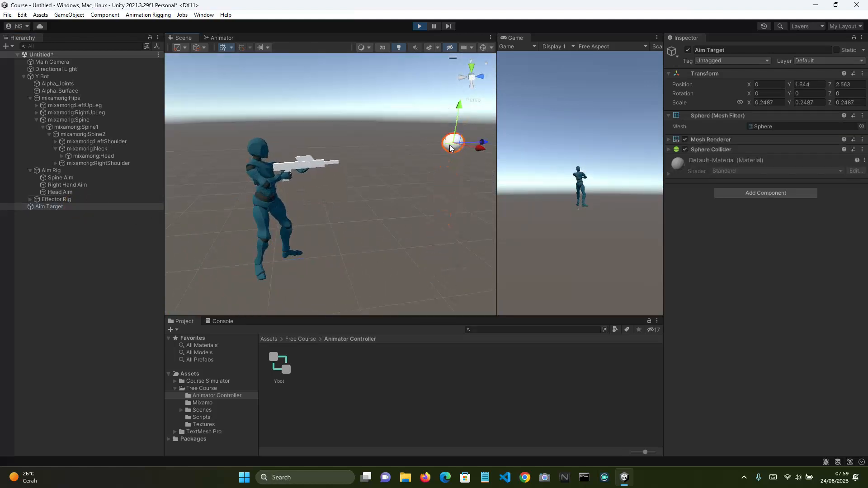
pyautogui.moveTo(450, 146); pyautogui.dragTo(372, 190)
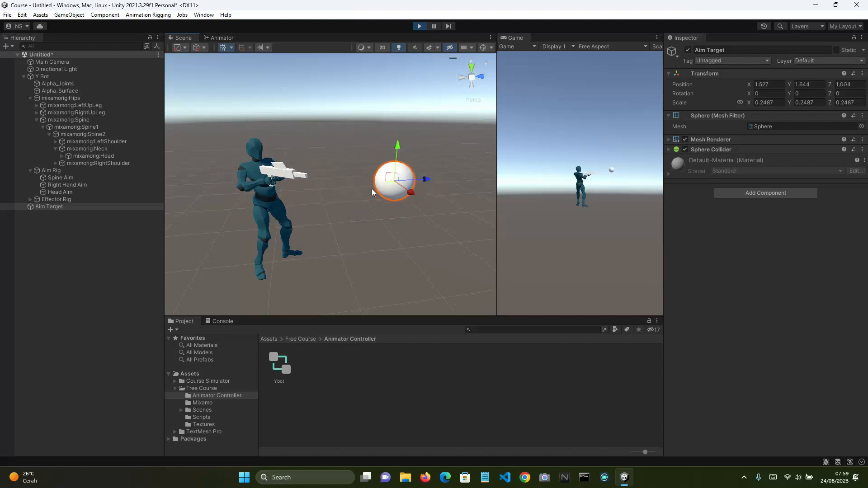
pyautogui.moveTo(371, 189); pyautogui.dragTo(488, 227, button='right')
pyautogui.moveTo(380, 167); pyautogui.dragTo(349, 178)
pyautogui.moveTo(350, 178); pyautogui.dragTo(201, 153, button='right')
# Find the Gun object, add a 3D cube as its child, and bring the cube into focus in the full hierarchy
pyautogui.click(82, 46)
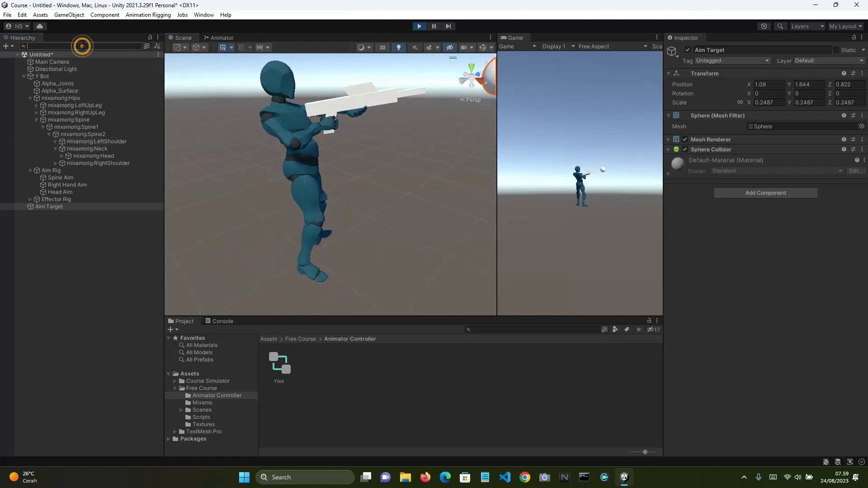
pyautogui.write('gun')
pyautogui.rightClick(77, 64)
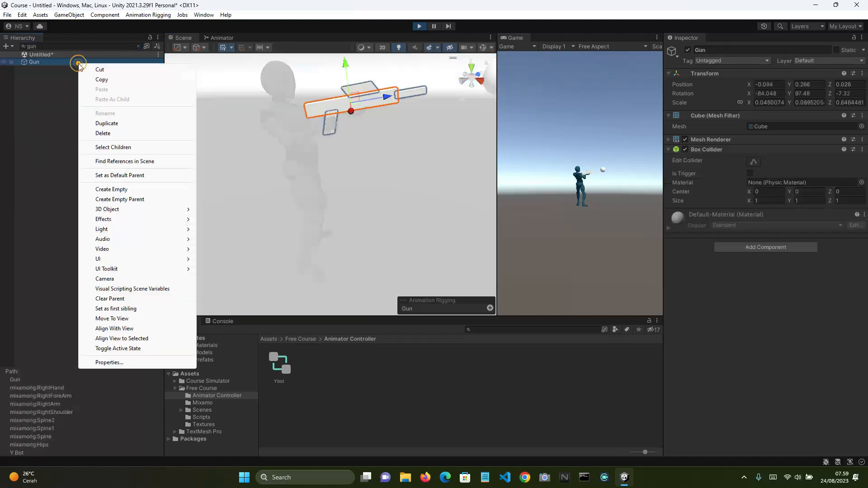
pyautogui.moveTo(138, 209)
pyautogui.click(217, 210)
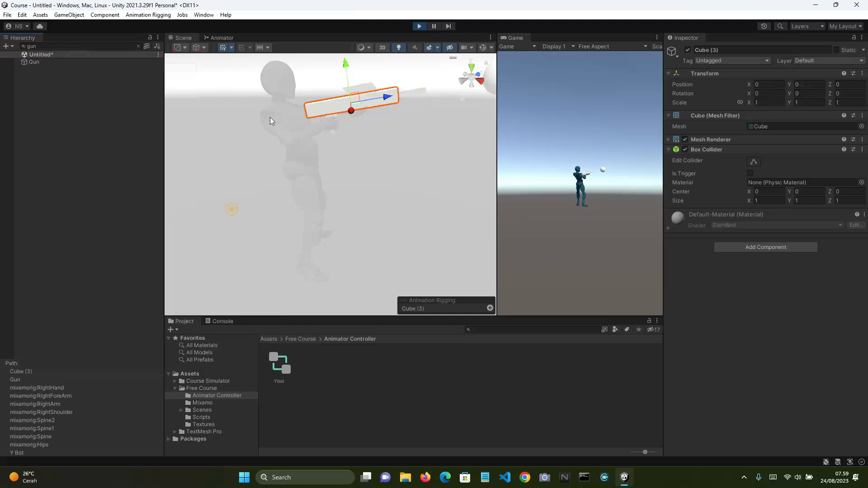
pyautogui.click(138, 46)
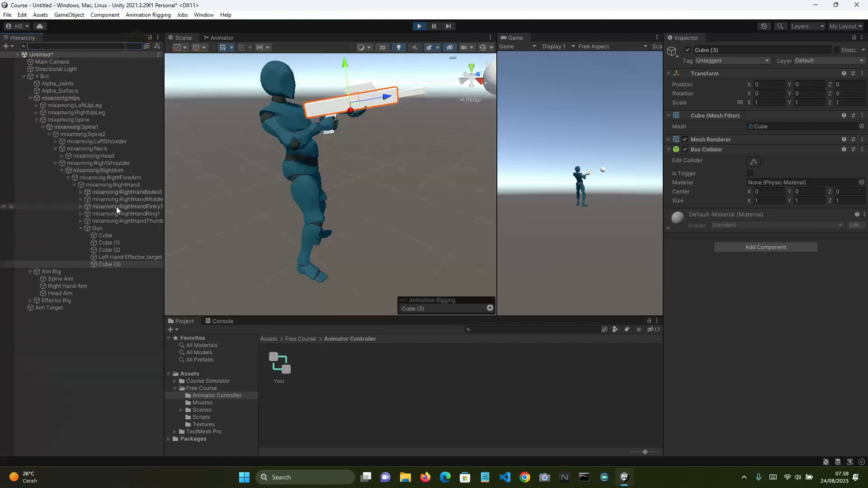
pyautogui.click(108, 264)
pyautogui.press('f')
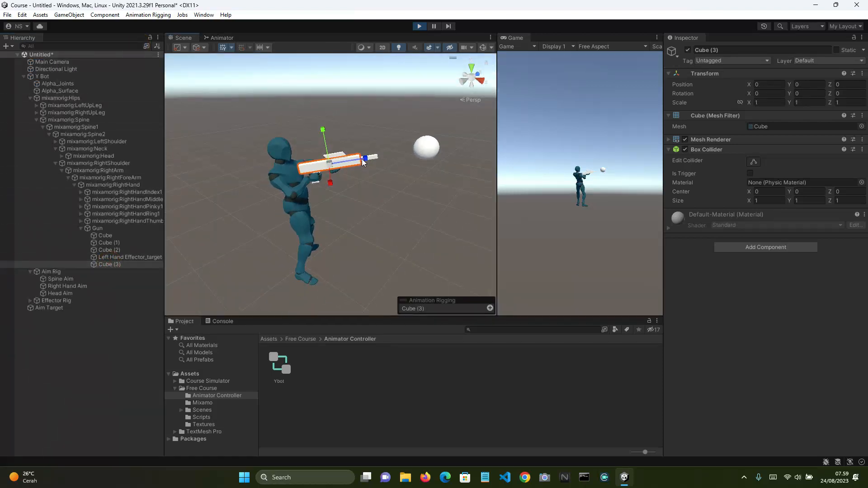
# Scale the gun's new cube uniformly to about 0.169 and stretch it along Z into a long, thin aiming line
pyautogui.press('r')
pyautogui.moveTo(329, 165); pyautogui.dragTo(303, 171)
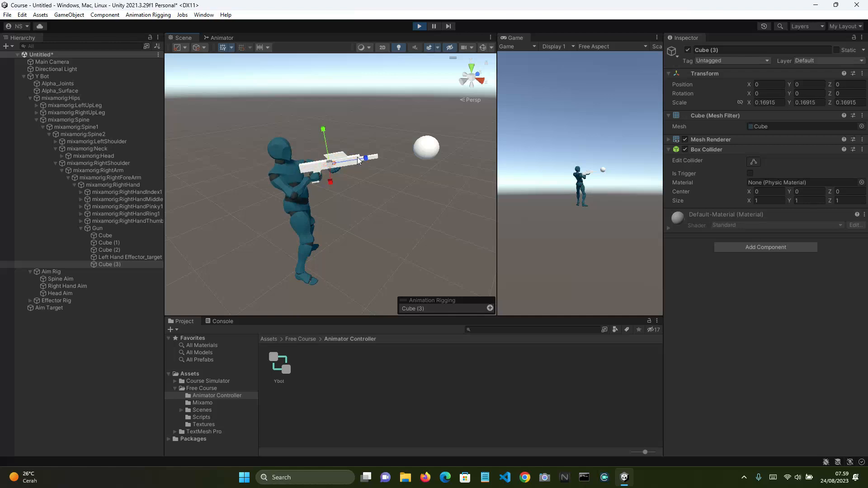
pyautogui.moveTo(365, 157); pyautogui.dragTo(615, 144)
# Move Aim Target to several positions around the character to check how closely the gun's aiming line follows it
pyautogui.press('w')
pyautogui.moveTo(452, 182); pyautogui.dragTo(502, 177, button='right')
pyautogui.click(46, 307)
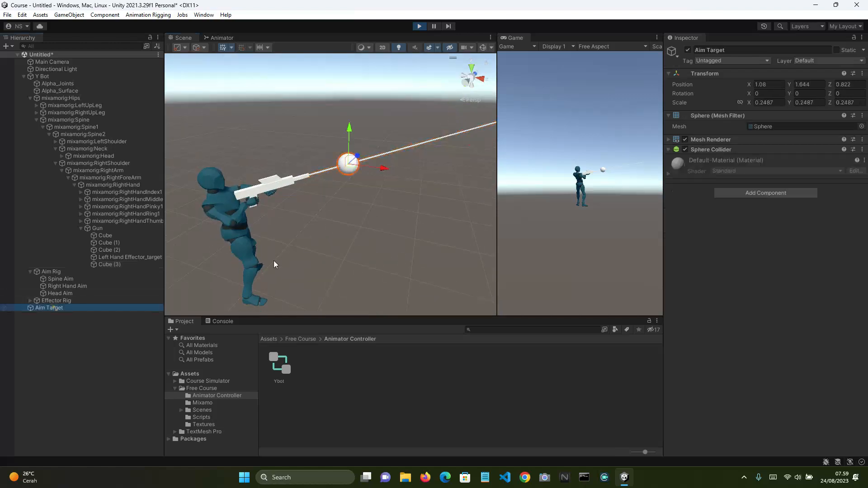
pyautogui.moveTo(349, 170); pyautogui.dragTo(307, 152)
pyautogui.moveTo(337, 158); pyautogui.dragTo(407, 187, button='right')
pyautogui.moveTo(316, 116); pyautogui.dragTo(324, 183)
pyautogui.moveTo(326, 192); pyautogui.dragTo(389, 180, button='right')
pyautogui.moveTo(401, 158); pyautogui.dragTo(413, 71)
pyautogui.moveTo(398, 113); pyautogui.dragTo(375, 132, button='right')
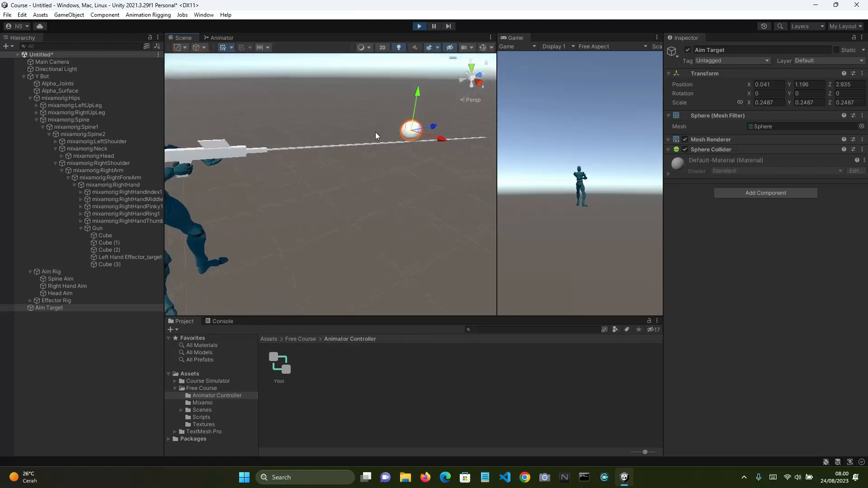
pyautogui.moveTo(415, 96)
pyautogui.mouseDown()
pyautogui.moveTo(409, 145)
pyautogui.moveTo(391, 86)
pyautogui.moveTo(399, 141)
pyautogui.moveTo(406, 98)
pyautogui.mouseUp()
pyautogui.moveTo(358, 158); pyautogui.dragTo(373, 188, button='right')
pyautogui.moveTo(395, 188); pyautogui.dragTo(408, 211)
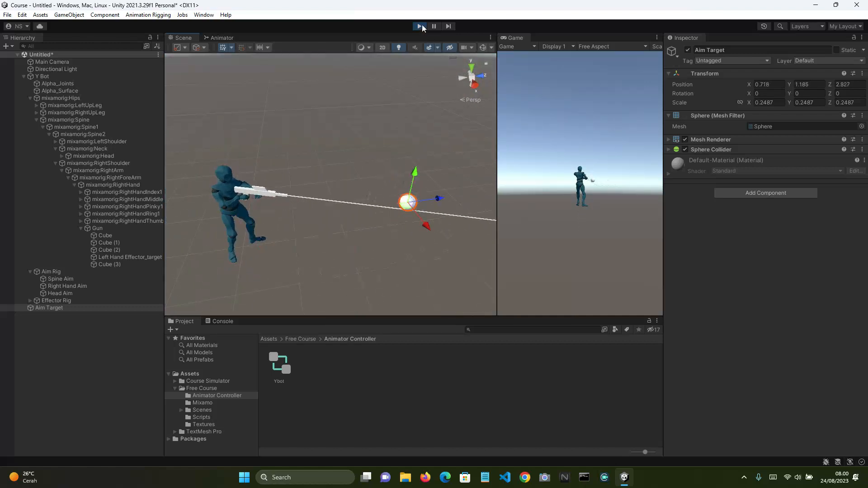
# Restart Play mode and move Aim Target in front of the character, to about X 0.5, Y 1.2, Z 2, to recheck the aim
pyautogui.click(420, 26)
pyautogui.click(369, 178)
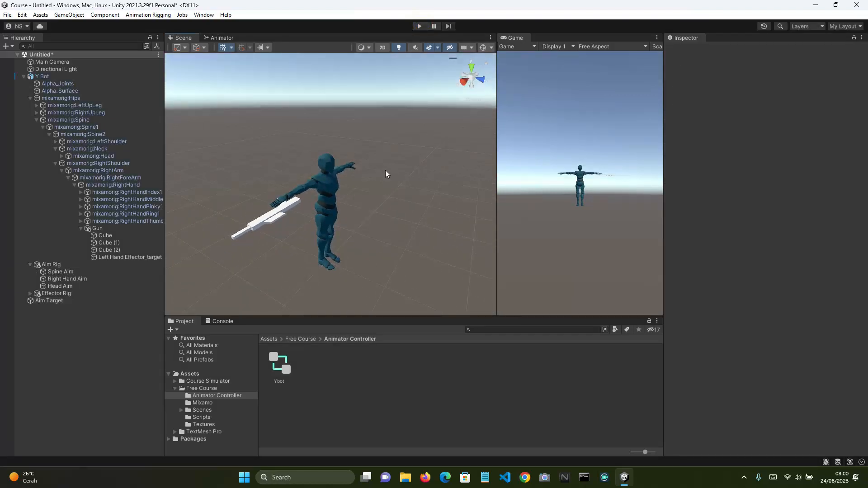
pyautogui.moveTo(386, 171); pyautogui.dragTo(422, 180, button='right')
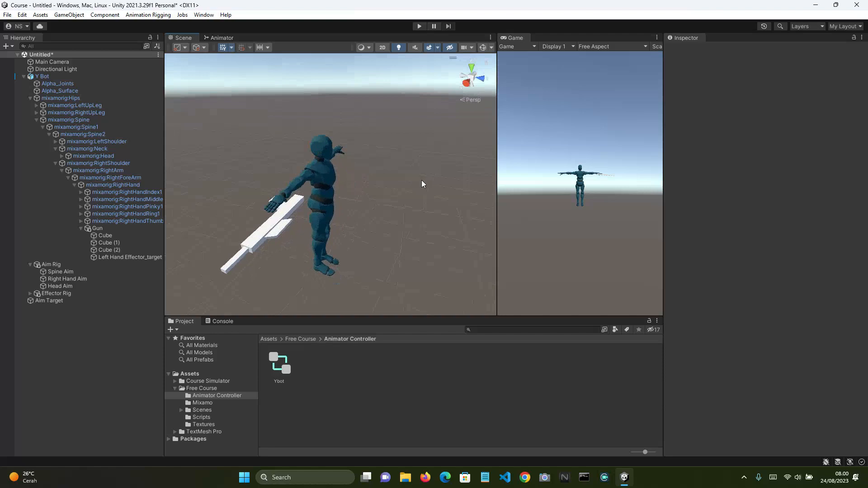
pyautogui.click(419, 26)
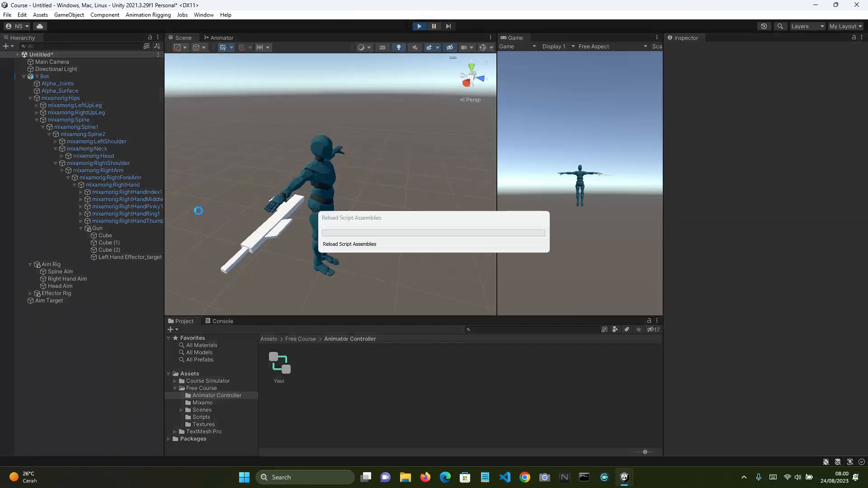
pyautogui.click(84, 300)
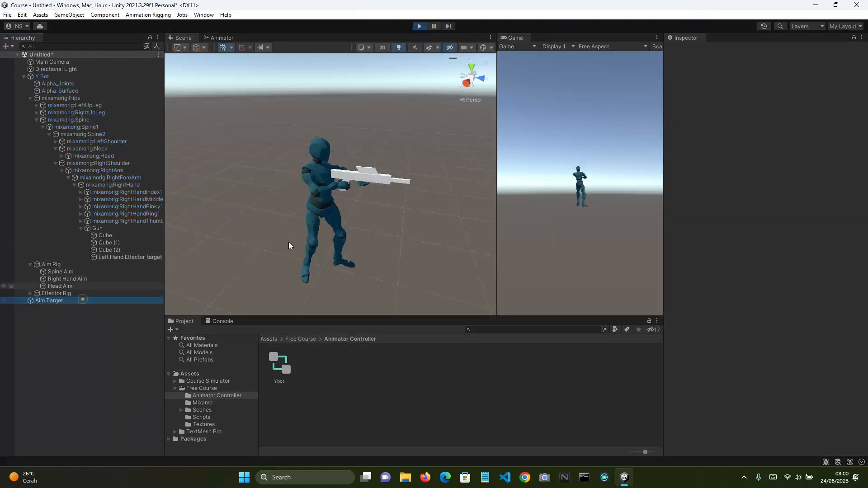
pyautogui.press('f')
pyautogui.moveTo(335, 166); pyautogui.dragTo(290, 240)
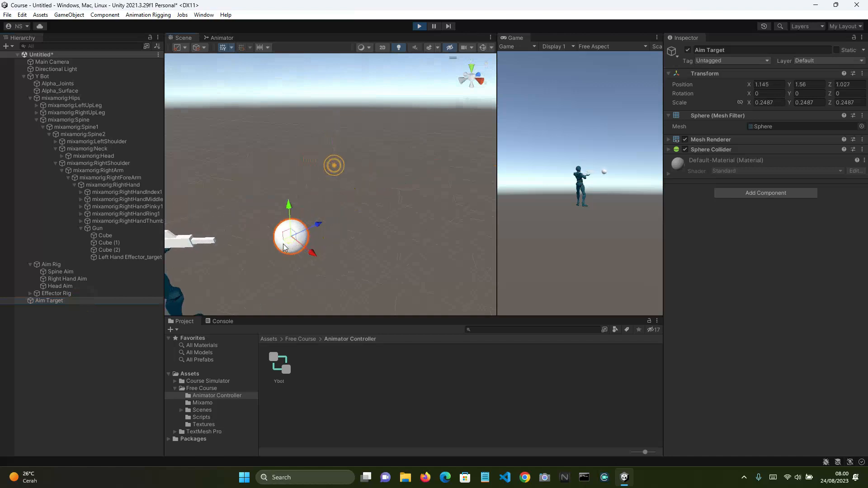
pyautogui.moveTo(425, 185); pyautogui.dragTo(345, 217, button='right')
pyautogui.scroll(-3, 344, 216)
pyautogui.moveTo(354, 198); pyautogui.dragTo(413, 150)
pyautogui.moveTo(417, 106); pyautogui.dragTo(414, 124)
pyautogui.moveTo(406, 165); pyautogui.dragTo(395, 187)
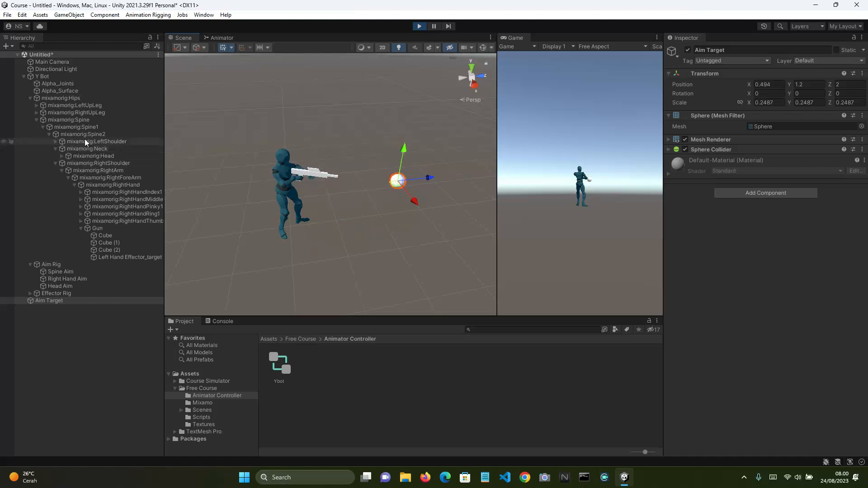
# Review Y Bot's Rig Builder and try out the Weight settings of Aim Rig, Effector Rig, Spine Aim and Head Aim
pyautogui.click(72, 77)
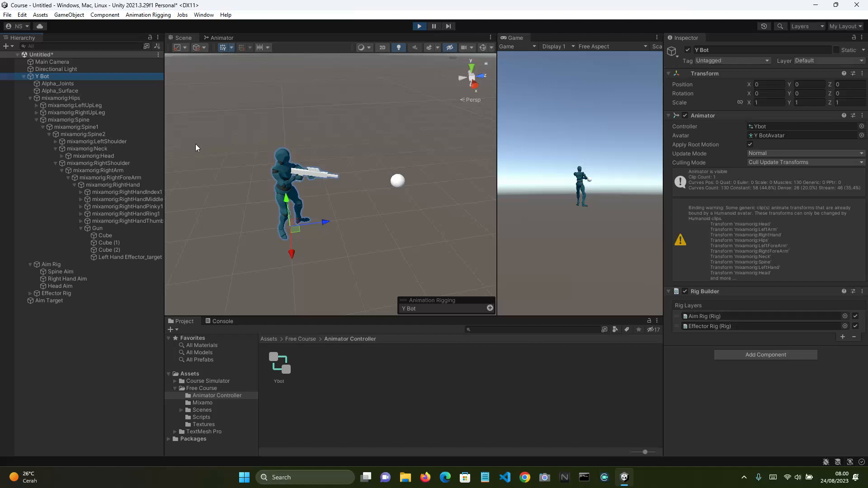
pyautogui.click(85, 264)
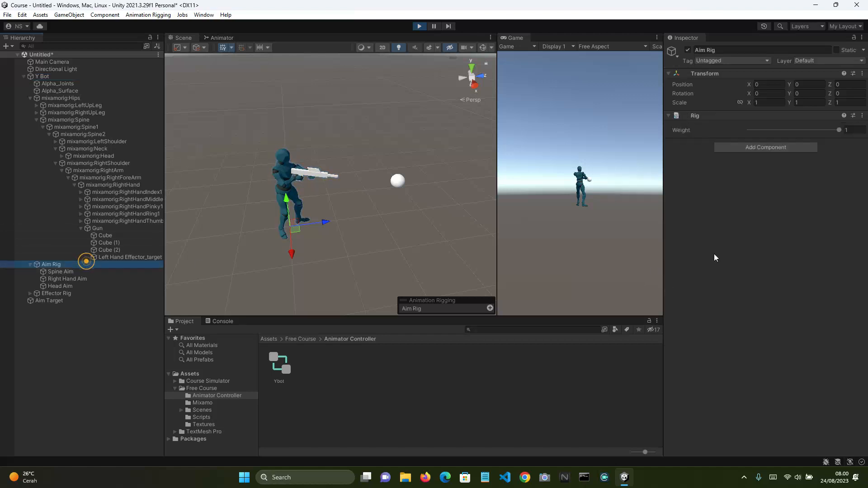
pyautogui.moveTo(837, 130)
pyautogui.mouseDown()
pyautogui.moveTo(742, 133)
pyautogui.moveTo(867, 144)
pyautogui.mouseUp()
pyautogui.click(86, 279)
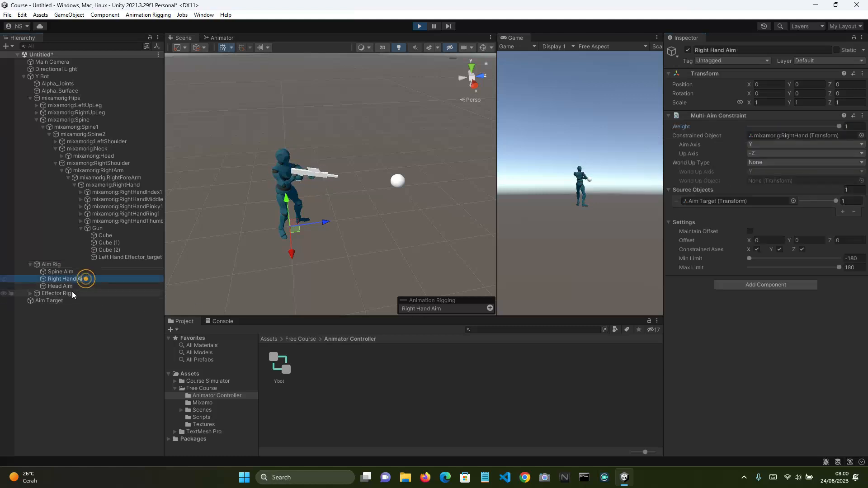
pyautogui.click(71, 293)
pyautogui.moveTo(834, 132); pyautogui.dragTo(867, 134)
pyautogui.click(70, 271)
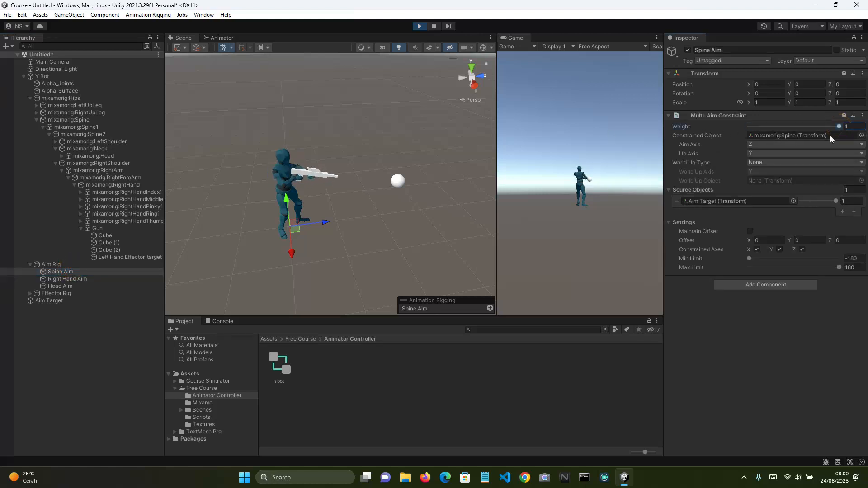
pyautogui.click(105, 283)
pyautogui.click(839, 127)
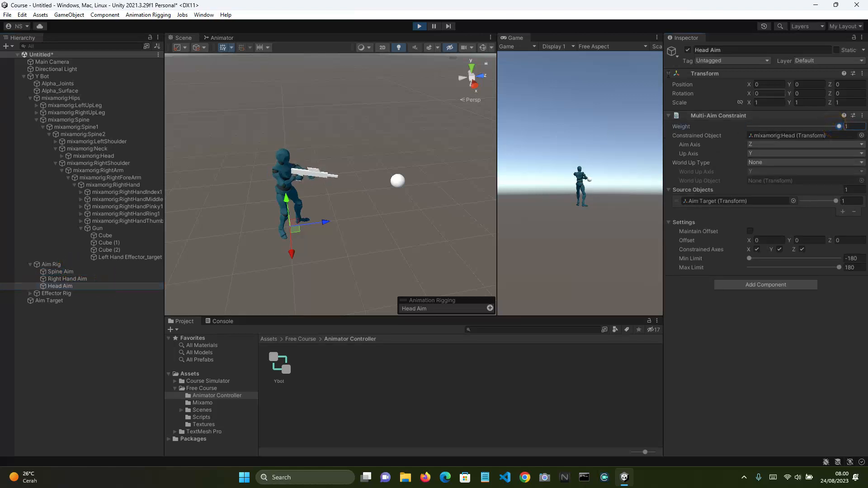
# Exit Play mode and collapse the scene hierarchy to its top-level objects
pyautogui.click(419, 26)
pyautogui.click(83, 323)
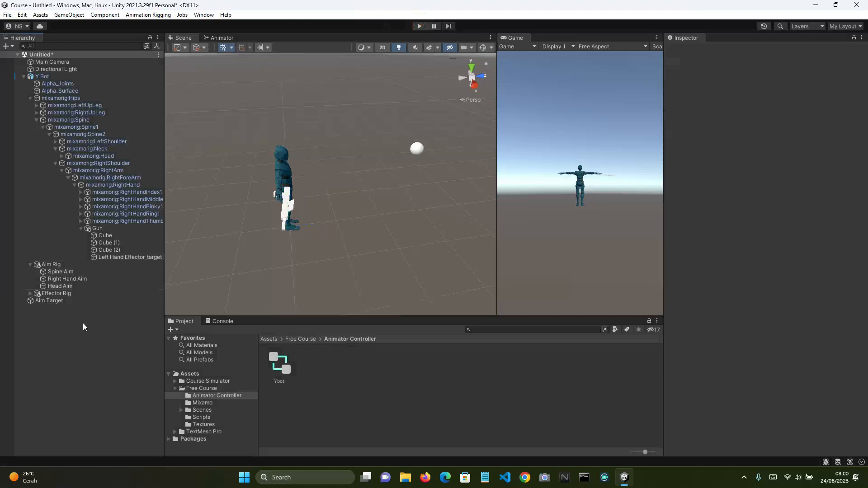
pyautogui.keyDown('alt'); pyautogui.click(17, 54); pyautogui.keyUp('alt')
pyautogui.click(17, 54)
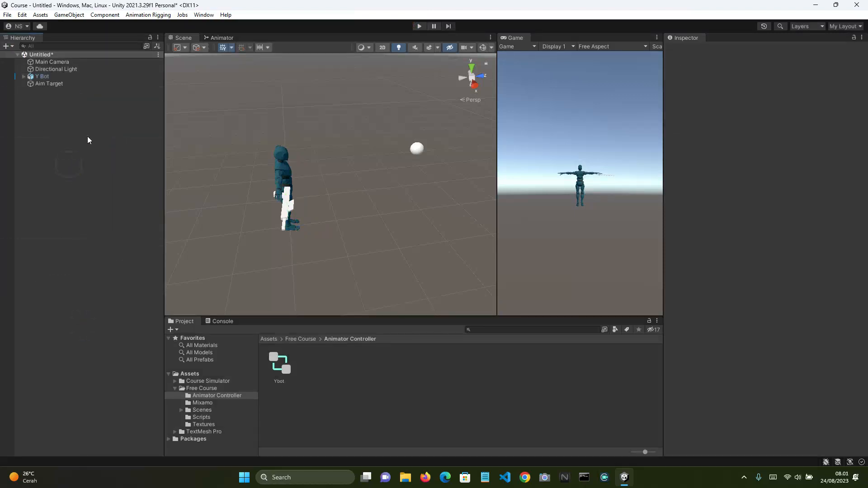